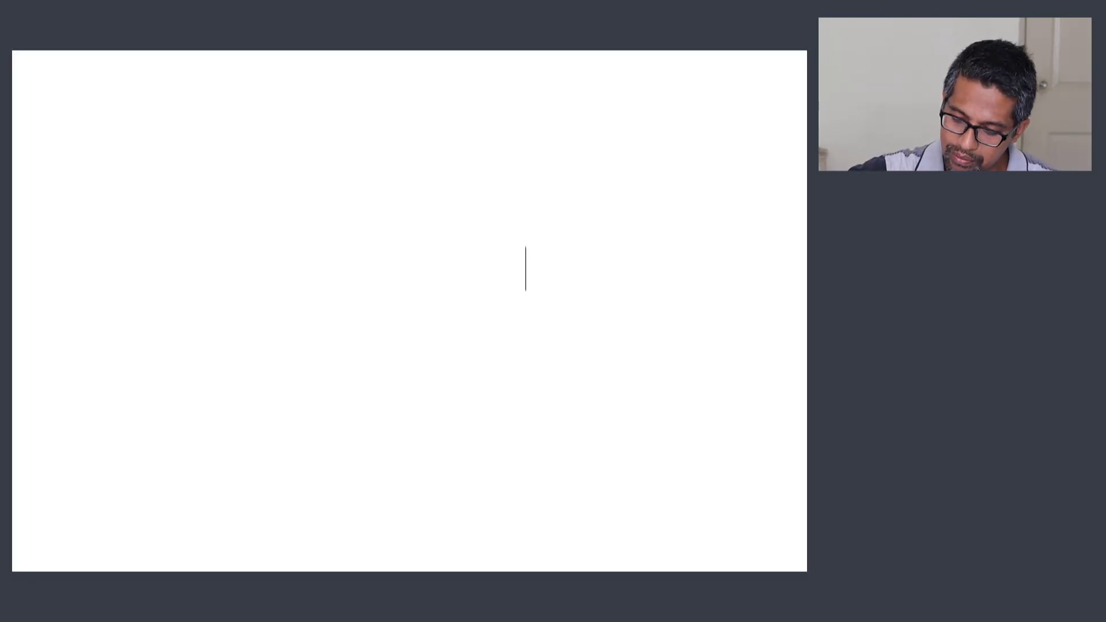
# Draw a sine wave and, beside it, a spectrum with a single filled bar labelled 1.
pyautogui.moveTo(103, 167)
pyautogui.mouseDown()
pyautogui.moveTo(161, 122)
pyautogui.moveTo(277, 209)
pyautogui.moveTo(325, 147)
pyautogui.mouseUp()
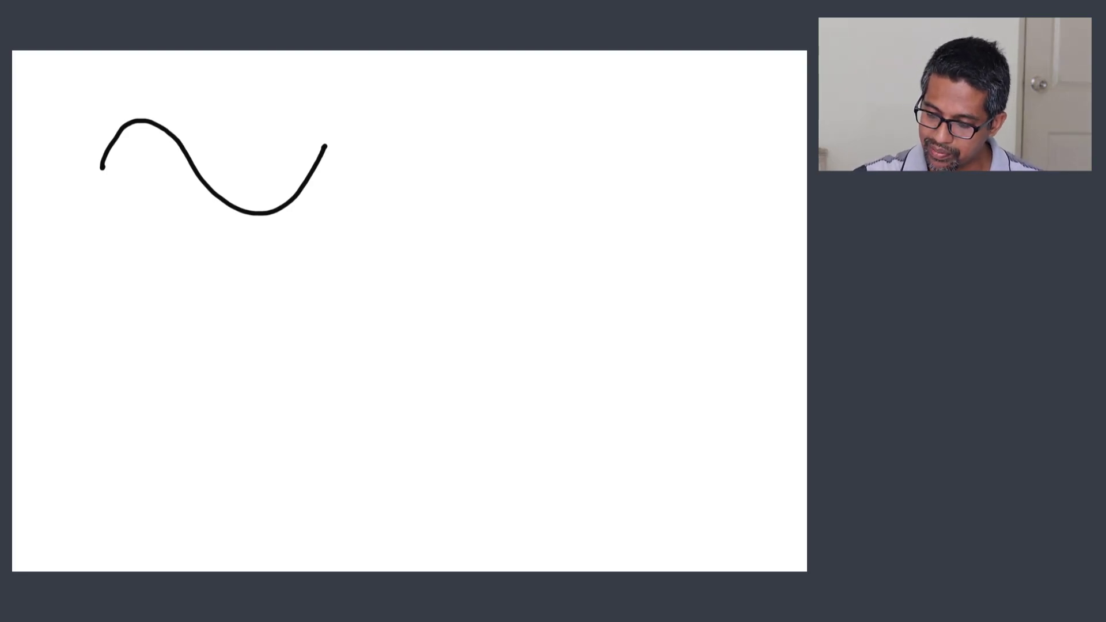
pyautogui.moveTo(498, 89)
pyautogui.mouseDown()
pyautogui.moveTo(528, 198)
pyautogui.moveTo(690, 185)
pyautogui.mouseUp()
pyautogui.click(533, 189)
pyautogui.moveTo(534, 189)
pyautogui.mouseDown()
pyautogui.moveTo(529, 84)
pyautogui.moveTo(544, 196)
pyautogui.moveTo(536, 87)
pyautogui.mouseUp()
pyautogui.moveTo(536, 216); pyautogui.dragTo(536, 234)
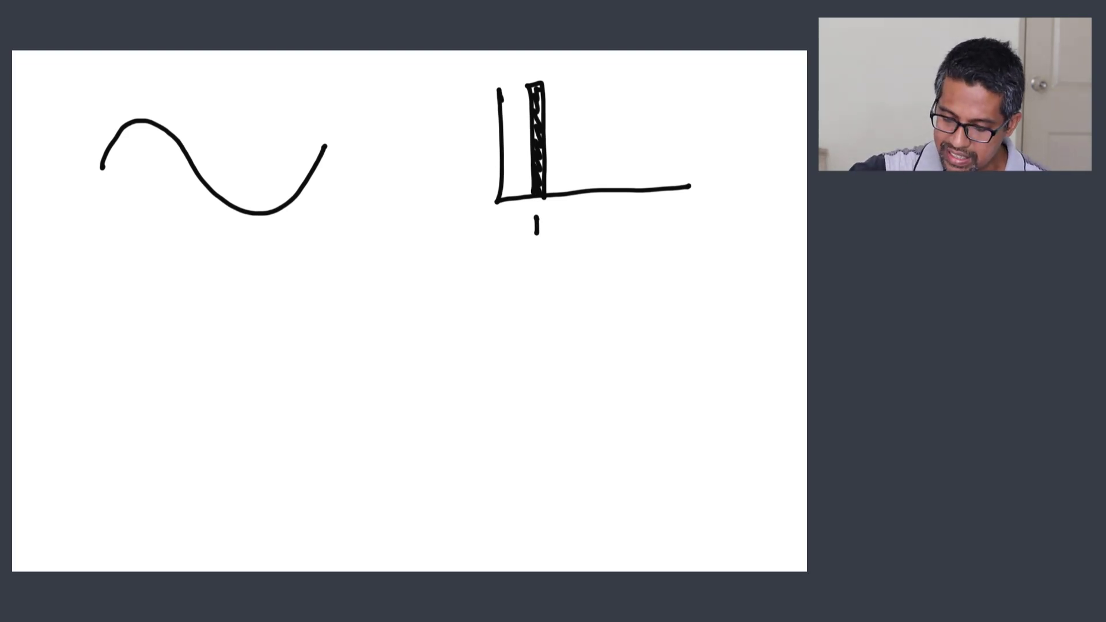
# Below the sine wave, draw a pulsed waveform and its spectrum with decreasing bars labelled 1, 3, 5, 7 and 9.
pyautogui.moveTo(116, 372)
pyautogui.mouseDown()
pyautogui.moveTo(157, 275)
pyautogui.moveTo(179, 363)
pyautogui.moveTo(236, 421)
pyautogui.moveTo(250, 377)
pyautogui.moveTo(304, 360)
pyautogui.mouseUp()
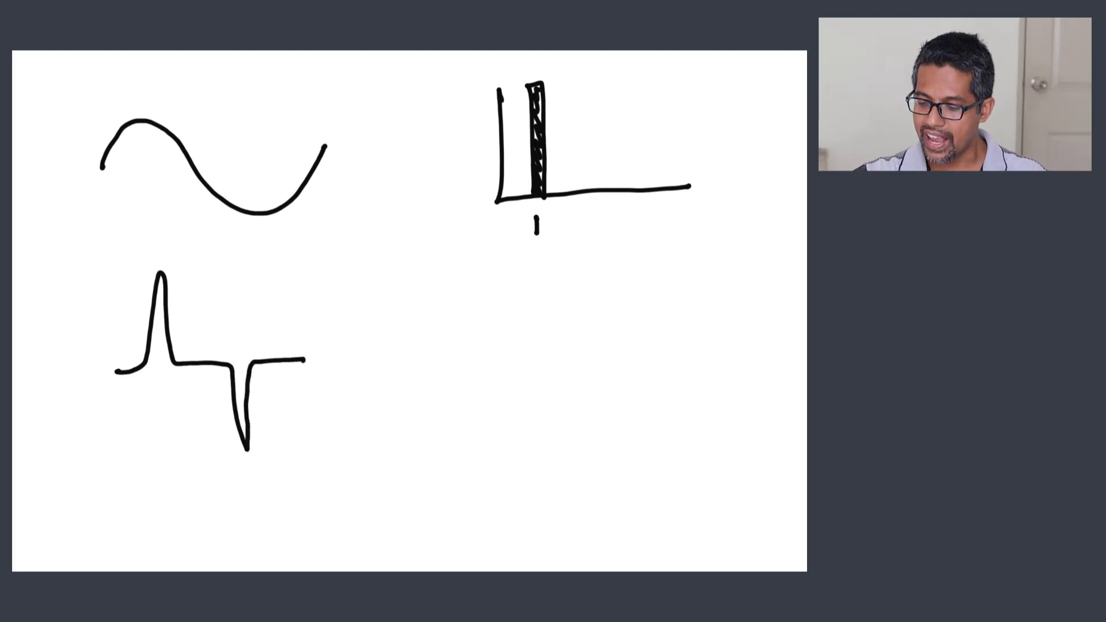
pyautogui.moveTo(494, 283)
pyautogui.mouseDown()
pyautogui.moveTo(495, 314)
pyautogui.moveTo(536, 393)
pyautogui.moveTo(688, 397)
pyautogui.mouseUp()
pyautogui.moveTo(533, 389)
pyautogui.mouseDown()
pyautogui.moveTo(531, 317)
pyautogui.moveTo(547, 334)
pyautogui.moveTo(549, 390)
pyautogui.moveTo(538, 290)
pyautogui.moveTo(537, 419)
pyautogui.mouseUp()
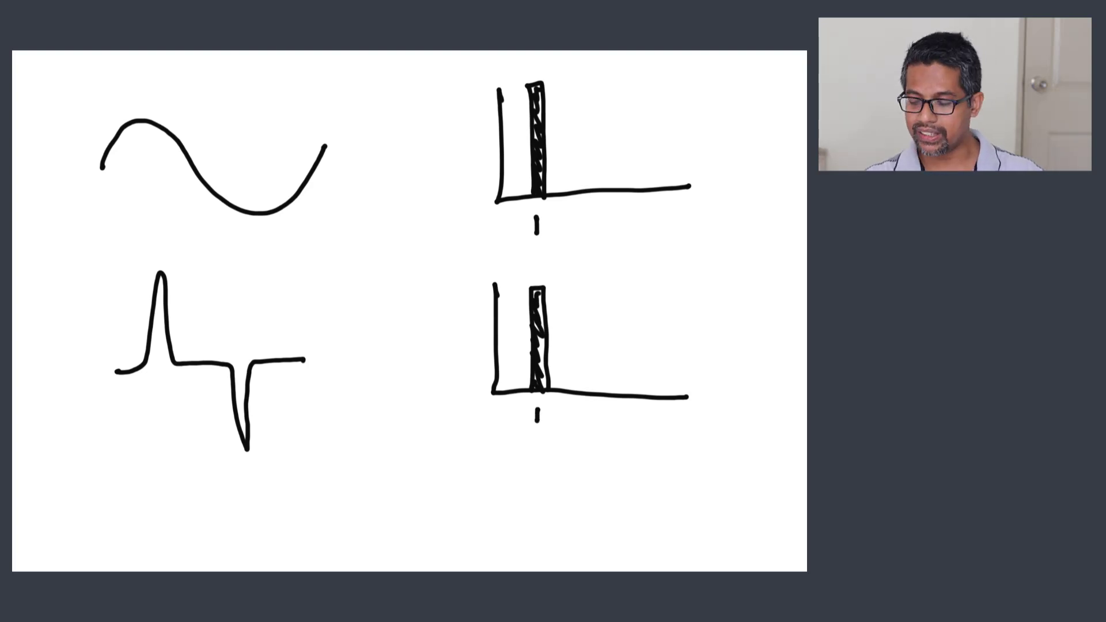
pyautogui.moveTo(576, 391)
pyautogui.mouseDown()
pyautogui.moveTo(569, 304)
pyautogui.moveTo(582, 392)
pyautogui.moveTo(600, 311)
pyautogui.moveTo(613, 392)
pyautogui.moveTo(629, 330)
pyautogui.moveTo(644, 394)
pyautogui.moveTo(672, 349)
pyautogui.moveTo(670, 400)
pyautogui.moveTo(573, 412)
pyautogui.moveTo(571, 426)
pyautogui.moveTo(599, 428)
pyautogui.moveTo(611, 405)
pyautogui.moveTo(633, 431)
pyautogui.moveTo(667, 435)
pyautogui.mouseUp()
pyautogui.click(604, 390)
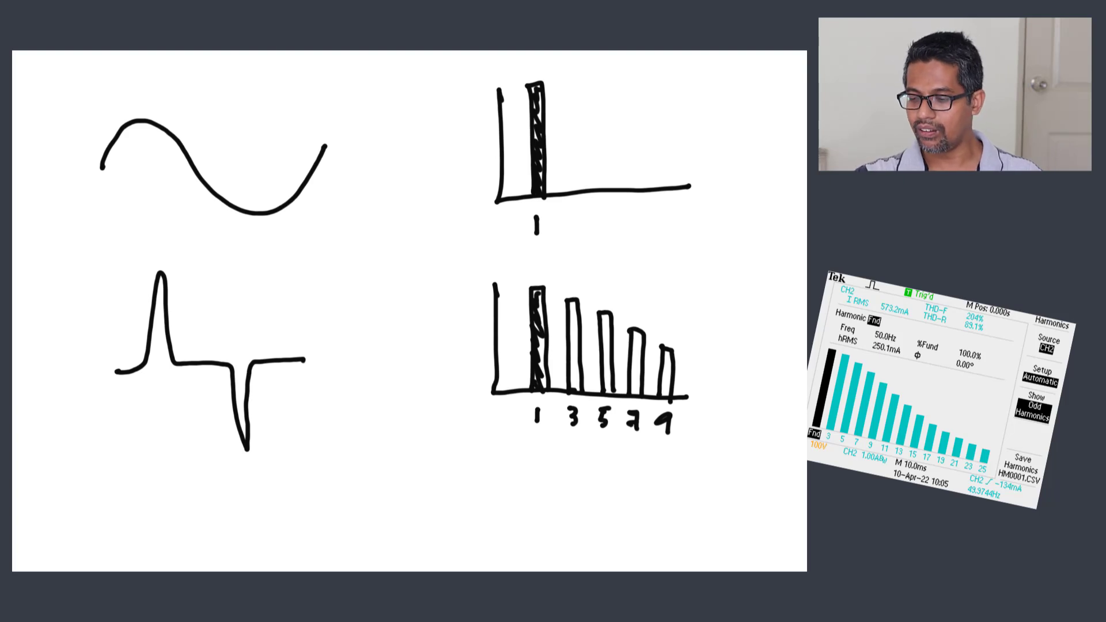
# Fill the 3, 5, 7 and 9 bars in red and write "Harmonics" in red above them.
pyautogui.moveTo(574, 393); pyautogui.dragTo(573, 306)
pyautogui.click(608, 387)
pyautogui.moveTo(609, 393); pyautogui.dragTo(605, 318)
pyautogui.moveTo(636, 397)
pyautogui.mouseDown()
pyautogui.moveTo(636, 338)
pyautogui.moveTo(666, 385)
pyautogui.moveTo(666, 356)
pyautogui.mouseUp()
pyautogui.moveTo(595, 264); pyautogui.dragTo(596, 292)
pyautogui.moveTo(596, 280); pyautogui.dragTo(654, 294)
pyautogui.moveTo(660, 282)
pyautogui.mouseDown()
pyautogui.moveTo(683, 296)
pyautogui.moveTo(705, 288)
pyautogui.moveTo(697, 301)
pyautogui.mouseUp()
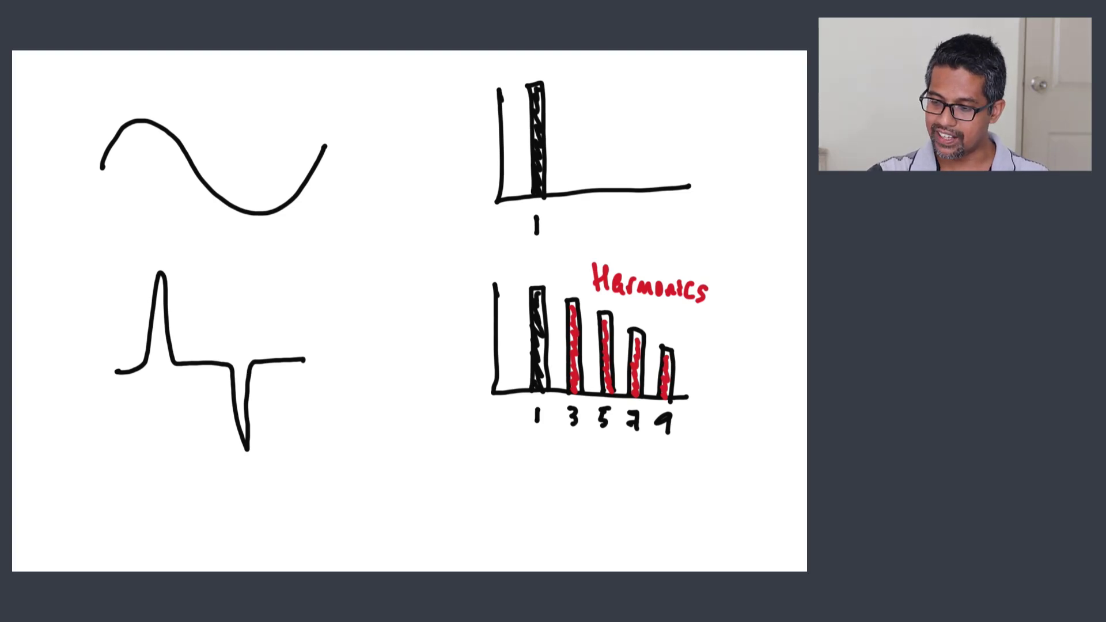
# Write "50Hz" in black below bar 1 of the lower spectrum, with a short tick joining them.
pyautogui.moveTo(532, 437); pyautogui.dragTo(533, 458)
pyautogui.moveTo(514, 505)
pyautogui.mouseDown()
pyautogui.moveTo(516, 485)
pyautogui.moveTo(537, 505)
pyautogui.moveTo(534, 485)
pyautogui.mouseUp()
pyautogui.moveTo(544, 485); pyautogui.dragTo(556, 509)
pyautogui.moveTo(545, 496); pyautogui.dragTo(569, 517)
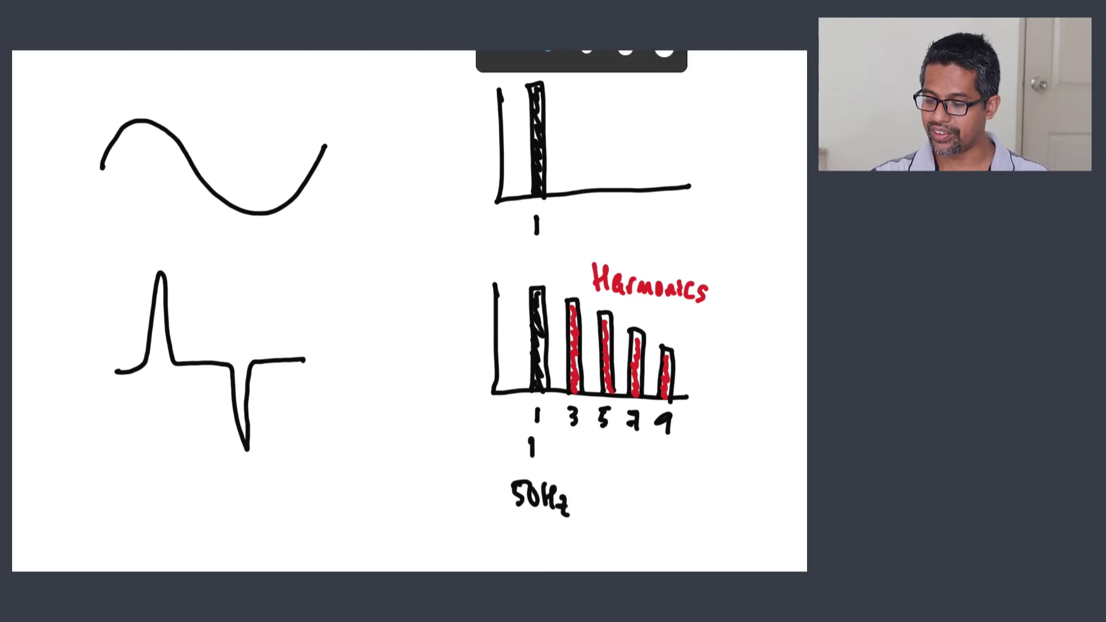
# Write "150Hz" in red below bar 3, with a short tick joining them.
pyautogui.moveTo(574, 439)
pyautogui.mouseDown()
pyautogui.moveTo(561, 478)
pyautogui.moveTo(573, 481)
pyautogui.moveTo(588, 460)
pyautogui.mouseUp()
pyautogui.moveTo(601, 459); pyautogui.dragTo(611, 483)
pyautogui.click(617, 473)
pyautogui.moveTo(601, 472); pyautogui.dragTo(625, 492)
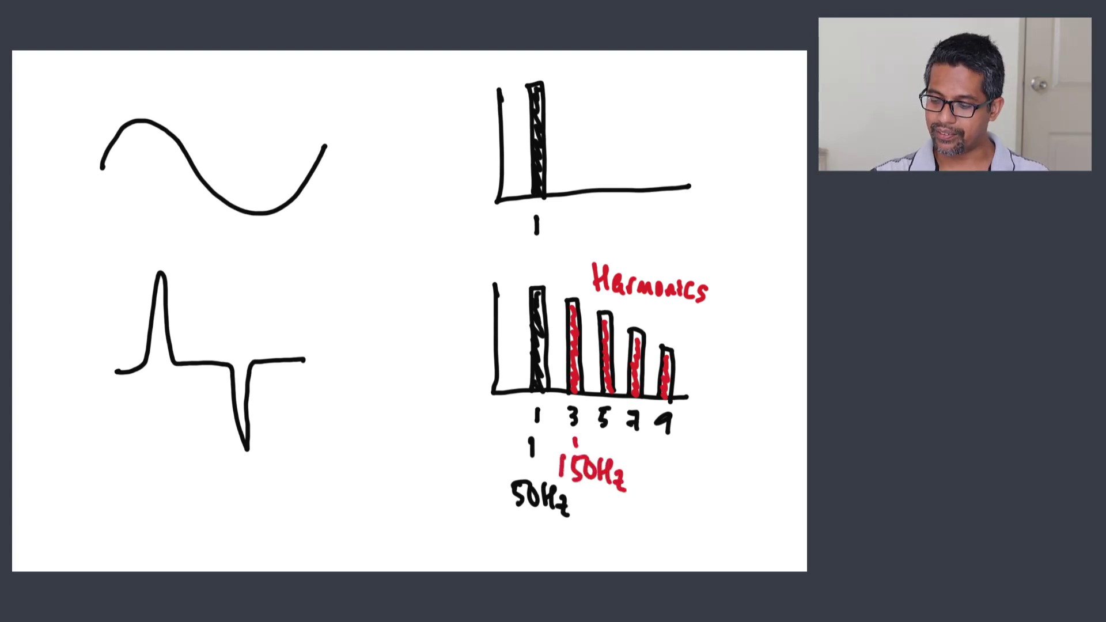
# Write "250Hz" in red with a line to bar 5, and circle the harmonics spectrum in orange.
pyautogui.moveTo(608, 440)
pyautogui.mouseDown()
pyautogui.moveTo(647, 506)
pyautogui.moveTo(621, 521)
pyautogui.moveTo(632, 535)
pyautogui.mouseUp()
pyautogui.moveTo(634, 521)
pyautogui.mouseDown()
pyautogui.moveTo(640, 540)
pyautogui.moveTo(647, 518)
pyautogui.mouseUp()
pyautogui.moveTo(654, 521); pyautogui.dragTo(671, 541)
pyautogui.moveTo(662, 531); pyautogui.dragTo(673, 529)
pyautogui.moveTo(678, 526); pyautogui.dragTo(693, 548)
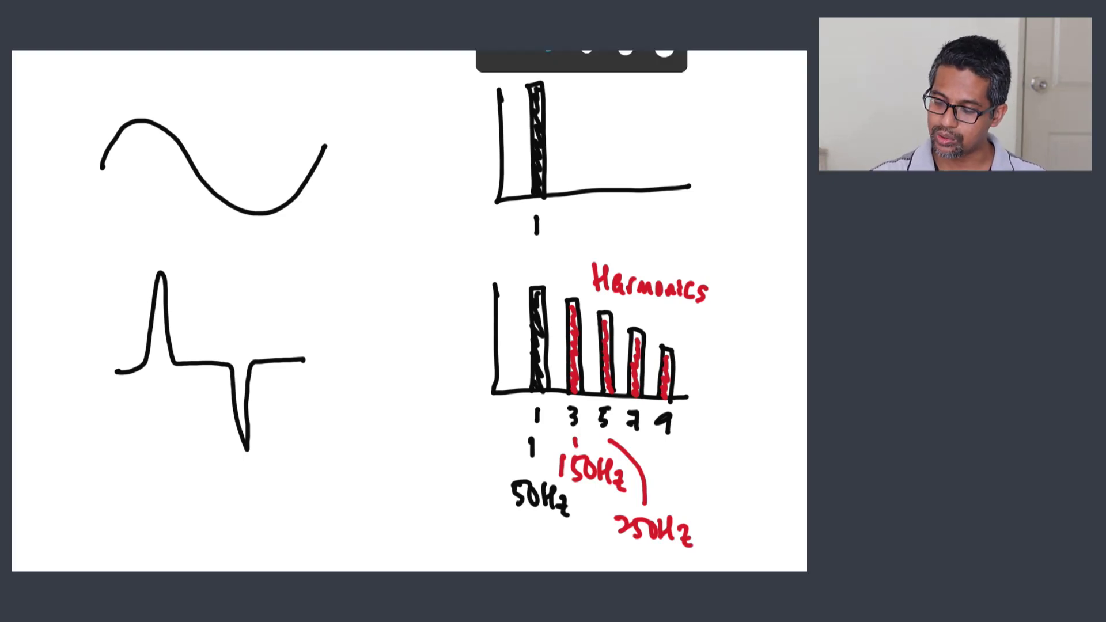
pyautogui.moveTo(727, 271)
pyautogui.mouseDown()
pyautogui.moveTo(668, 248)
pyautogui.moveTo(425, 395)
pyautogui.moveTo(761, 321)
pyautogui.moveTo(720, 230)
pyautogui.mouseUp()
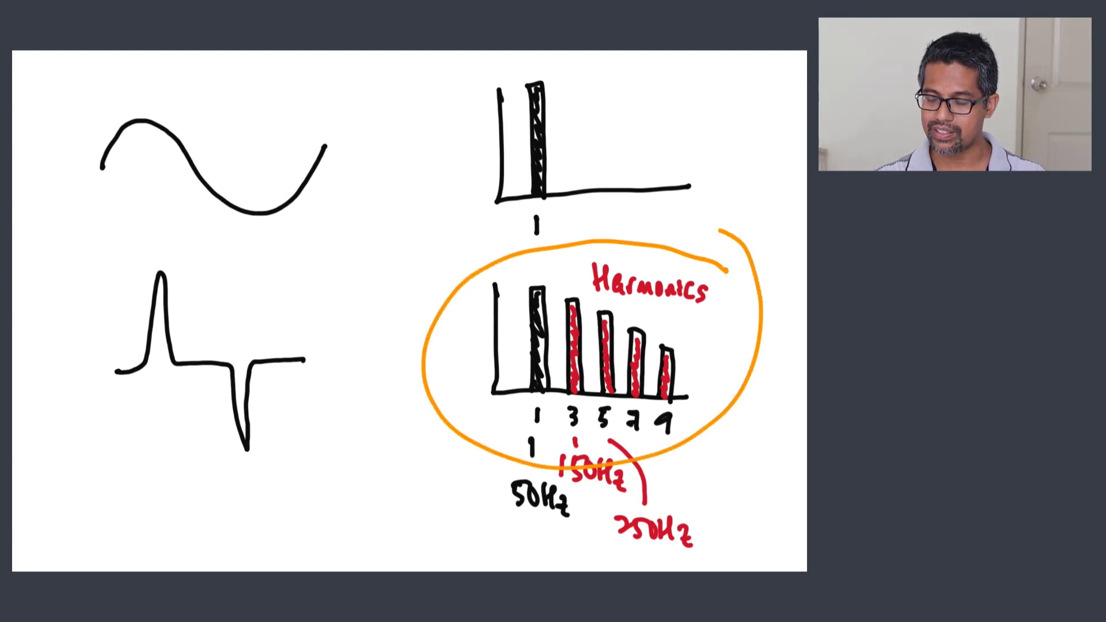
pyautogui.moveTo(407, 407)
pyautogui.mouseDown()
pyautogui.moveTo(366, 439)
pyautogui.moveTo(350, 484)
pyautogui.moveTo(333, 406)
pyautogui.moveTo(407, 416)
pyautogui.mouseUp()
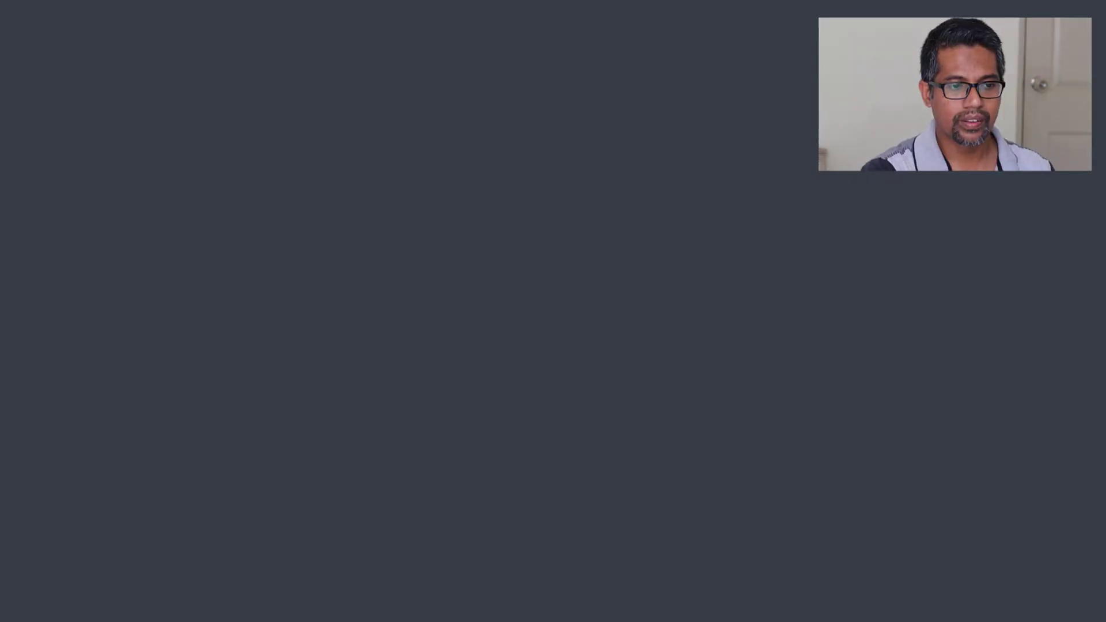
pyautogui.moveTo(553, 407); pyautogui.dragTo(559, 579)
pyautogui.moveTo(597, 523); pyautogui.dragTo(508, 531)
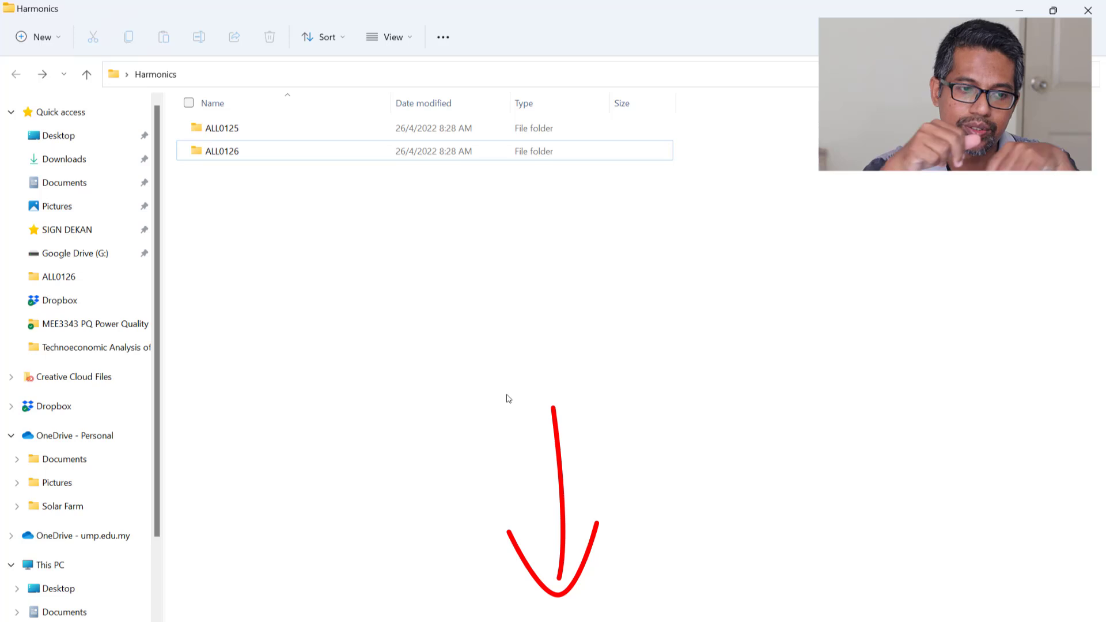
# Open F0125TEK.RLE from the ALL0125 folder, examine the voltage and current waveforms enlarged, and close the image.
pyautogui.click(227, 129)
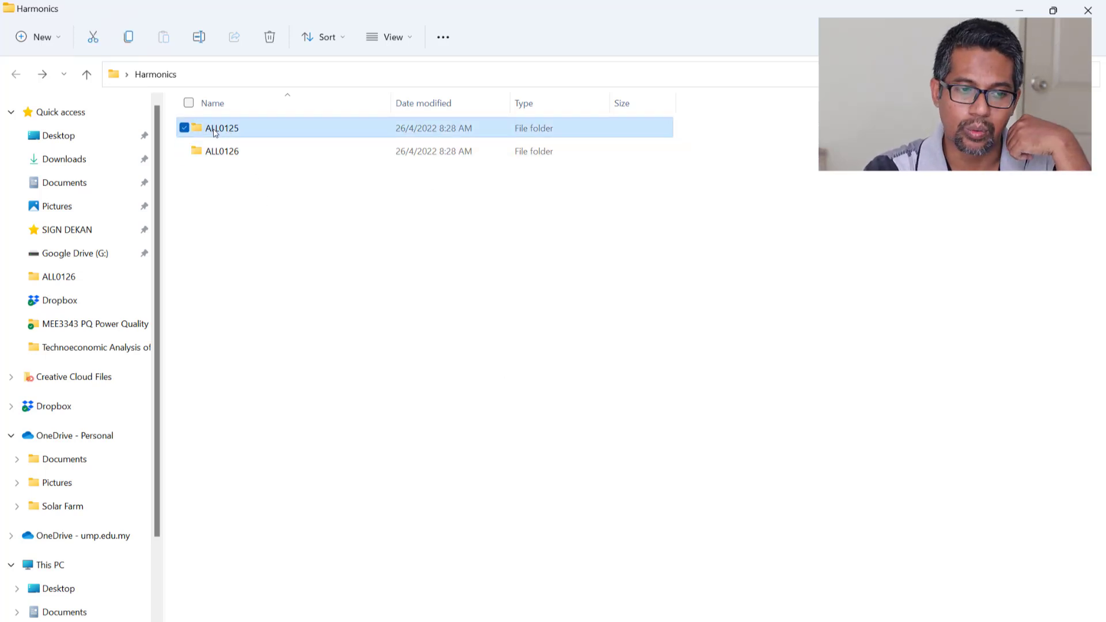
pyautogui.doubleClick(215, 133)
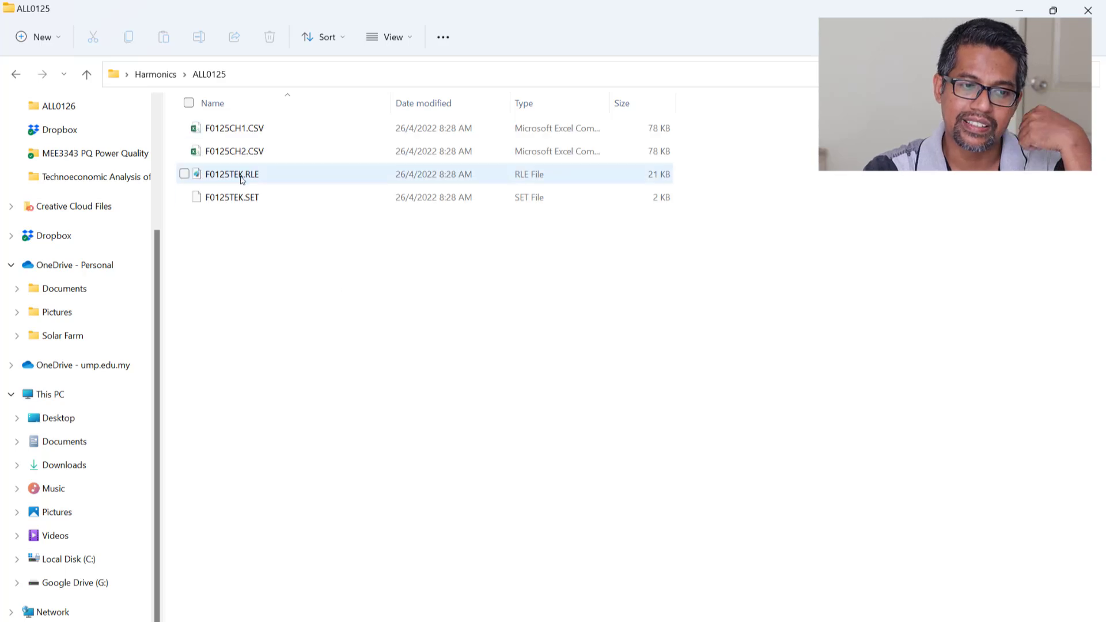
pyautogui.doubleClick(242, 174)
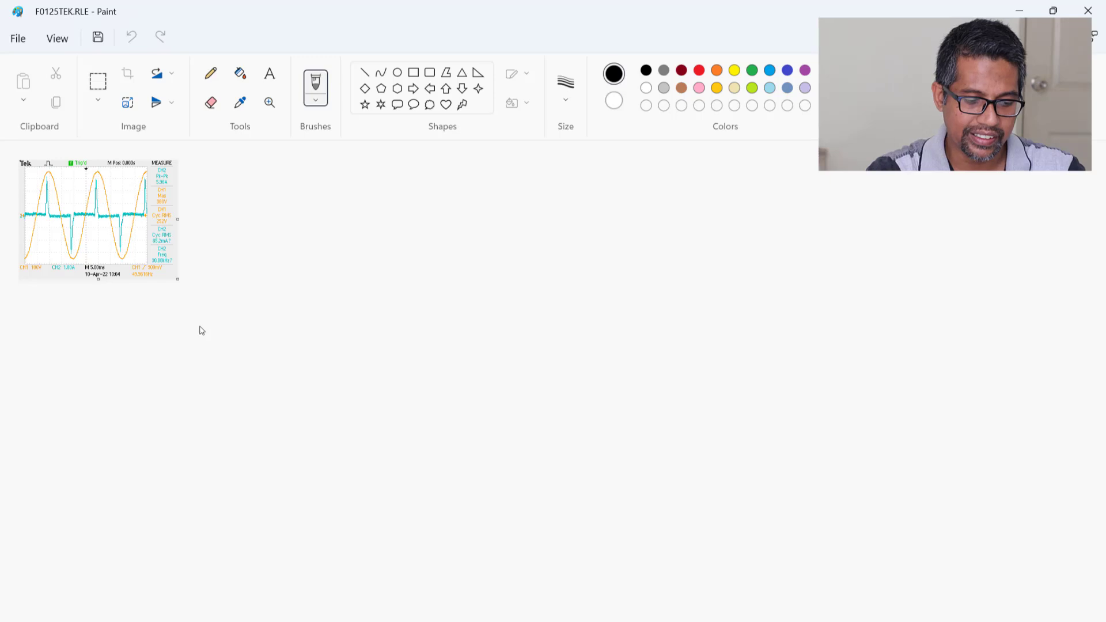
pyautogui.scroll(5, 199, 329)
pyautogui.scroll(-1, 196, 326)
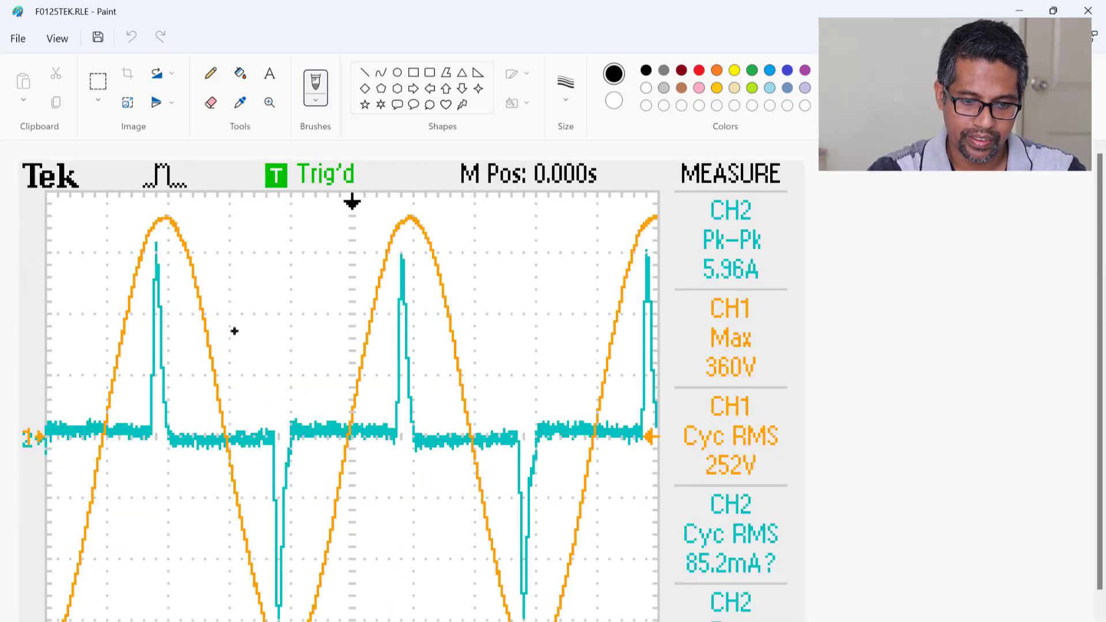
pyautogui.scroll(-1, 234, 332)
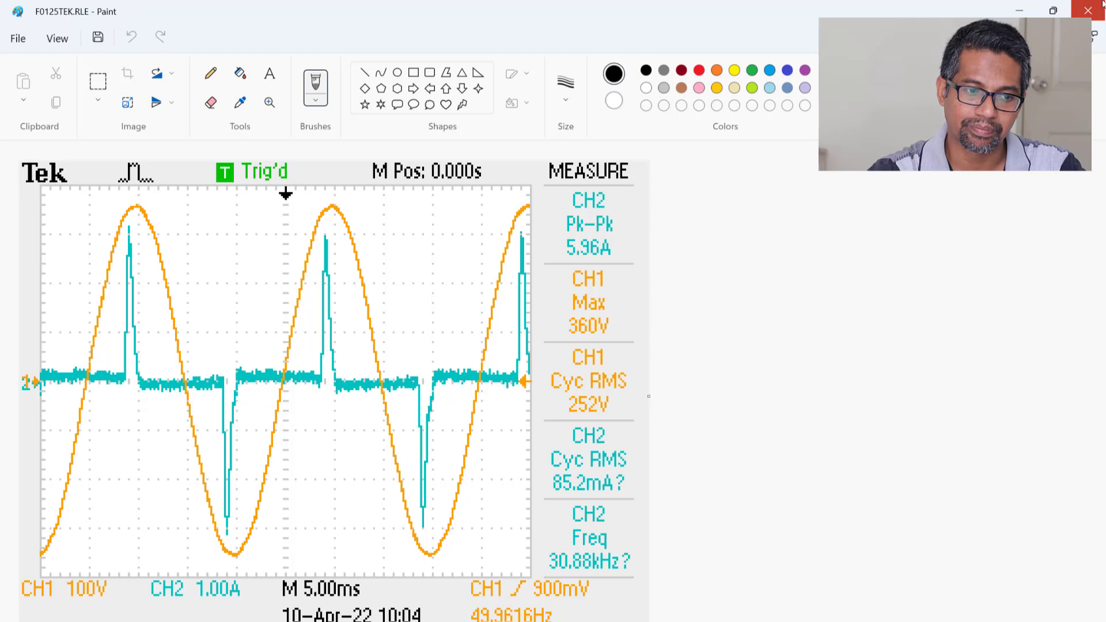
pyautogui.click(1087, 10)
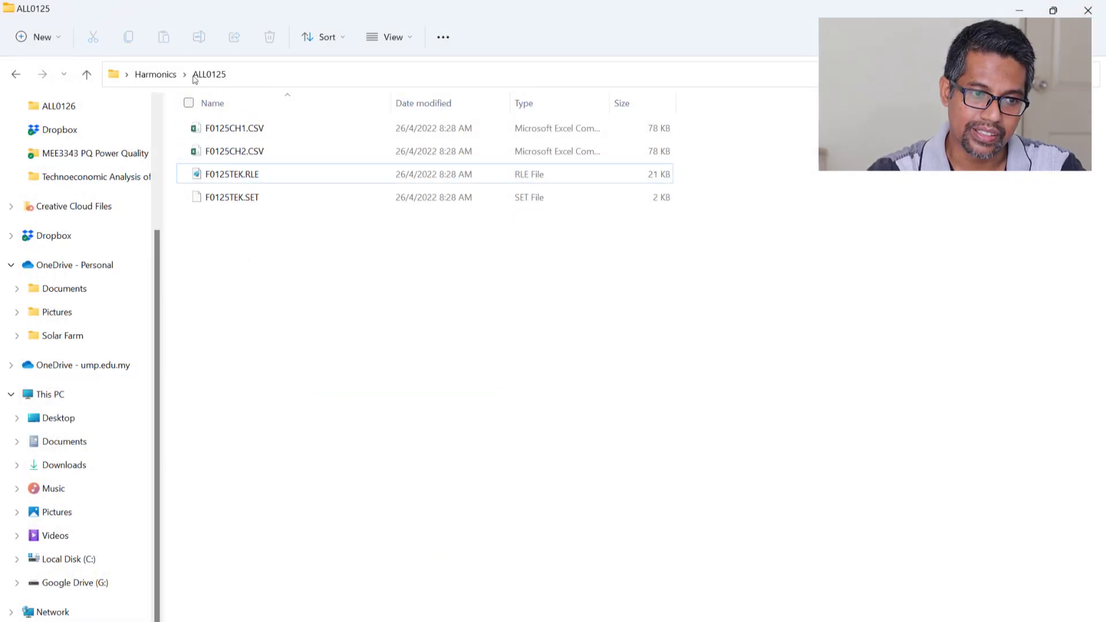
# Open F0126TEK.RLE from the ALL0126 folder and examine the enlarged harmonics display.
pyautogui.click(155, 84)
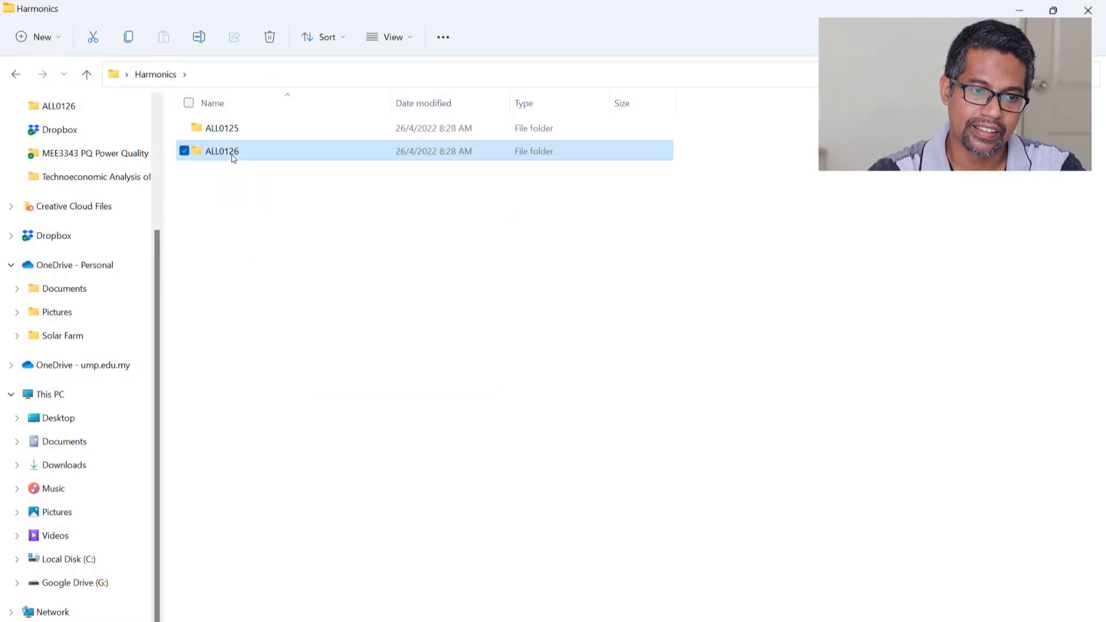
pyautogui.doubleClick(232, 151)
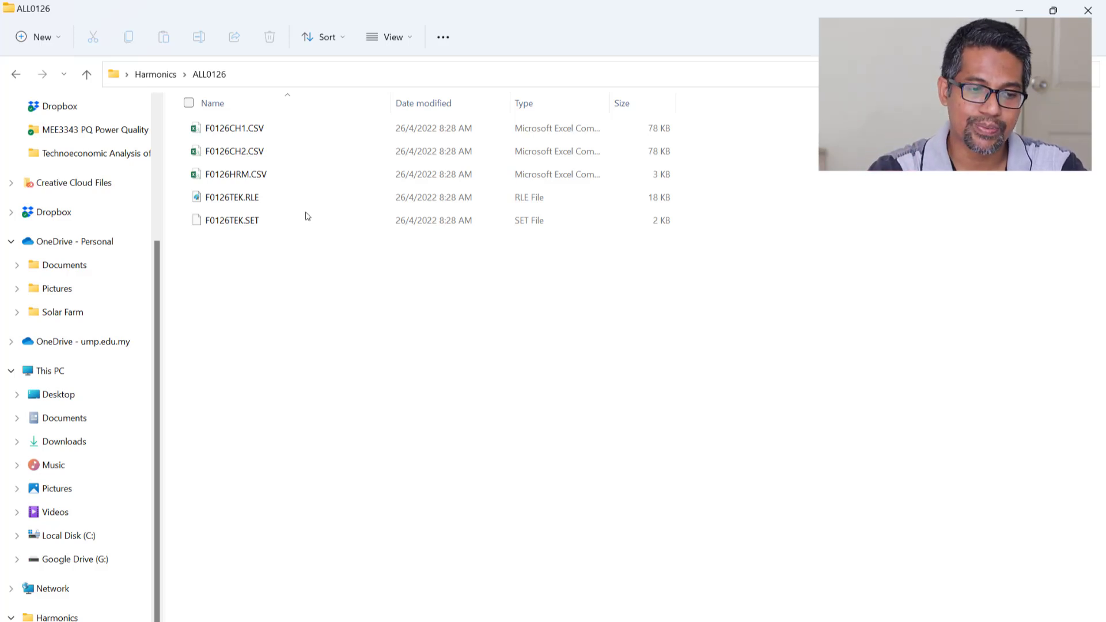
pyautogui.doubleClick(249, 197)
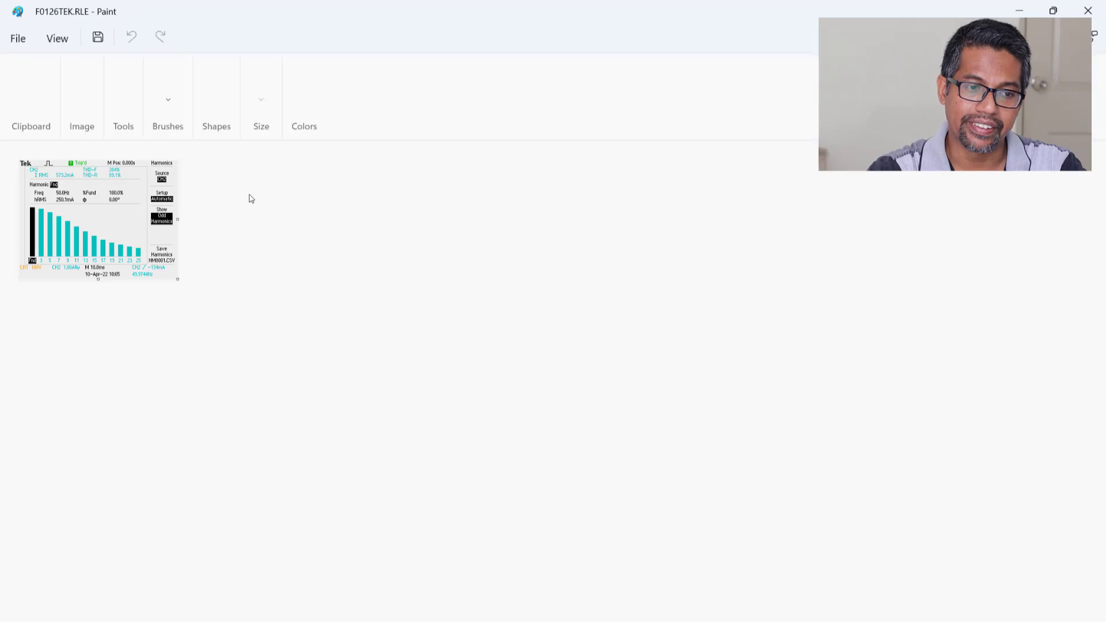
pyautogui.scroll(2, 200, 337)
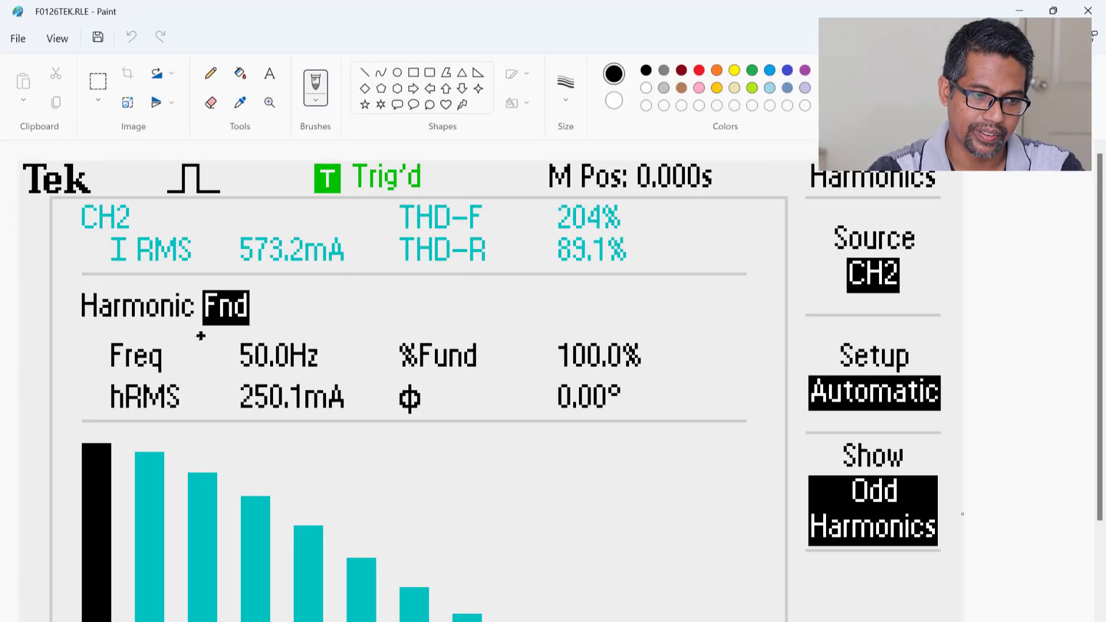
pyautogui.scroll(-1, 199, 336)
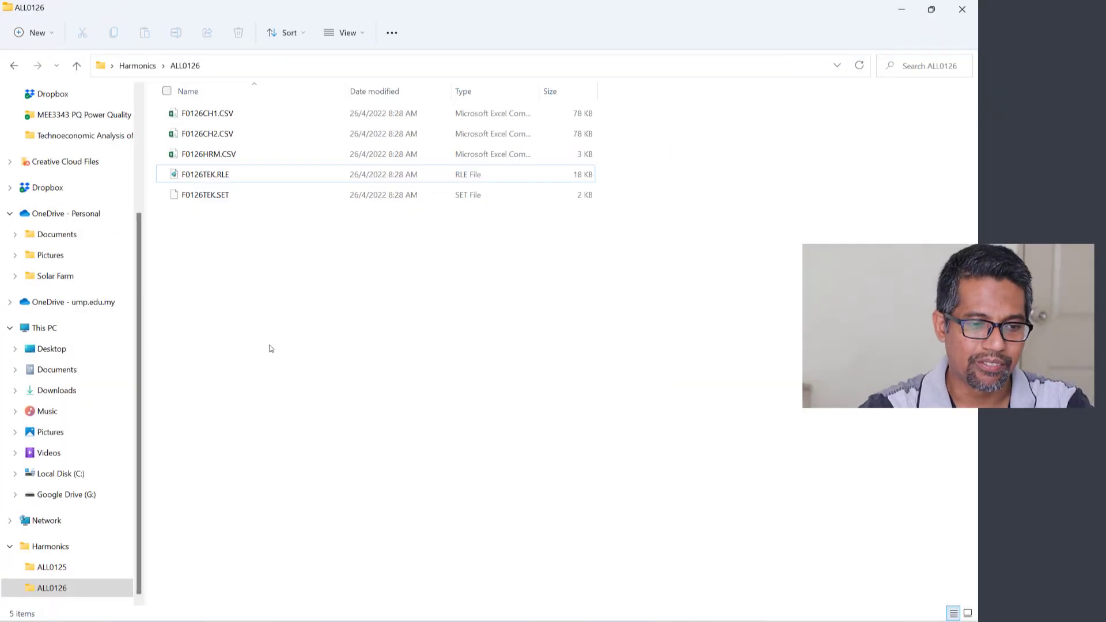
# Open F0126HRM.CSV from the ALL0126 folder in Excel and save it there as the Excel Workbook F0126HRM.xlsx.
pyautogui.click(226, 157)
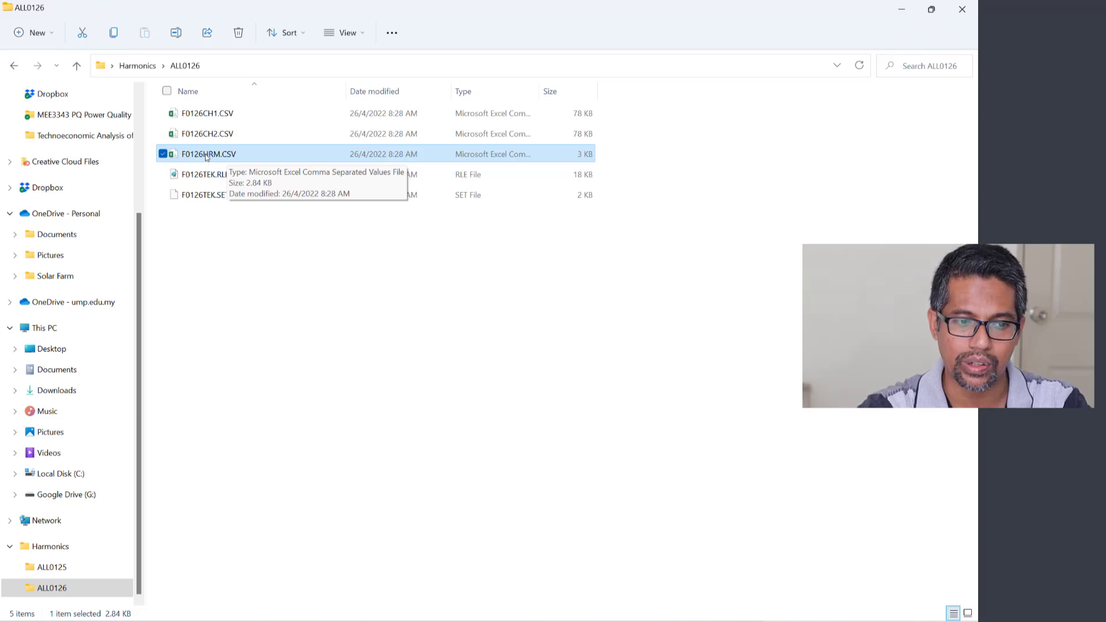
pyautogui.doubleClick(206, 157)
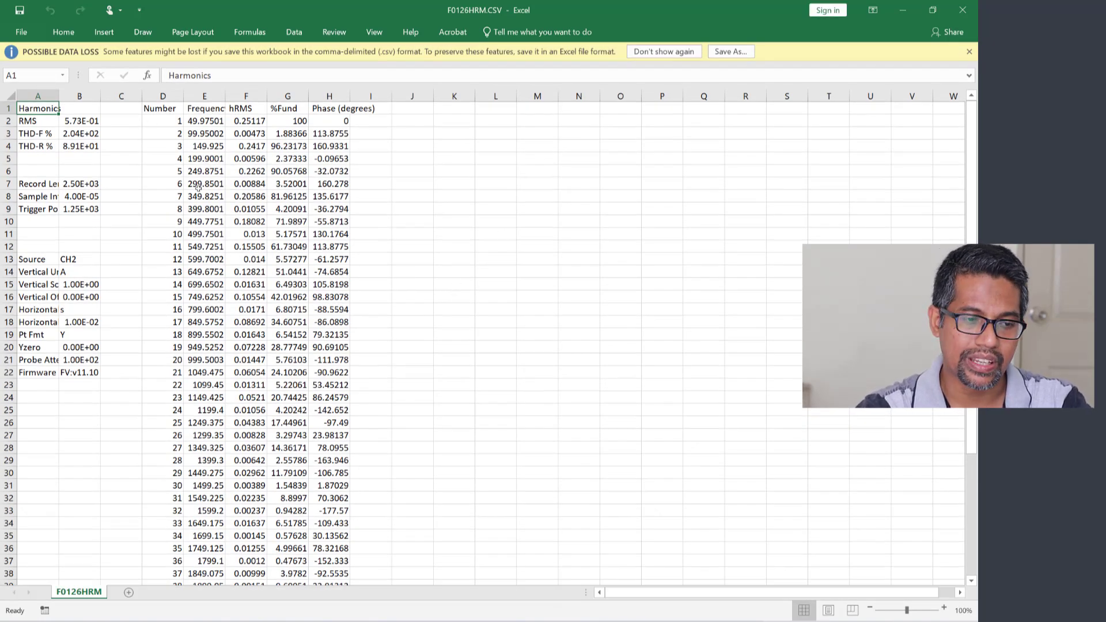
pyautogui.hotkey('alt', 'f')
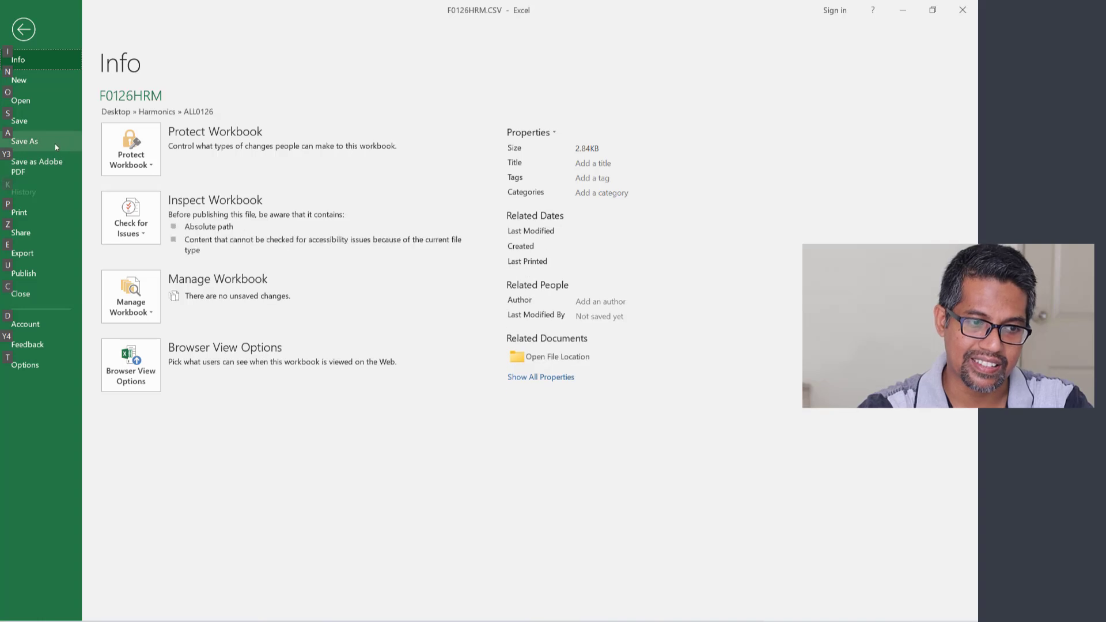
pyautogui.click(47, 140)
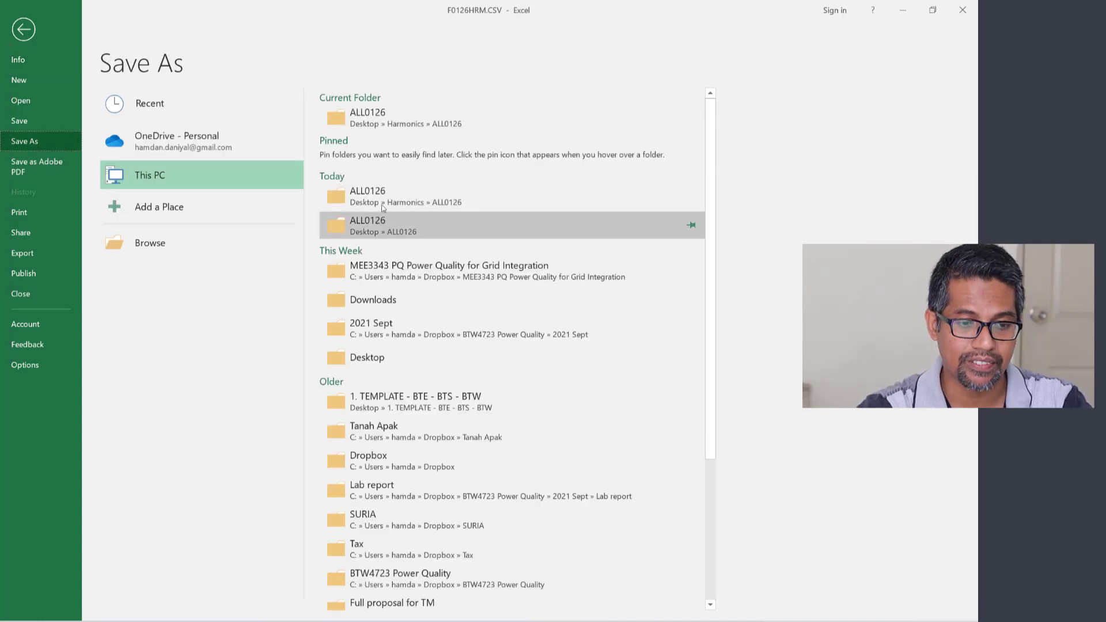
pyautogui.click(369, 127)
pyautogui.click(156, 250)
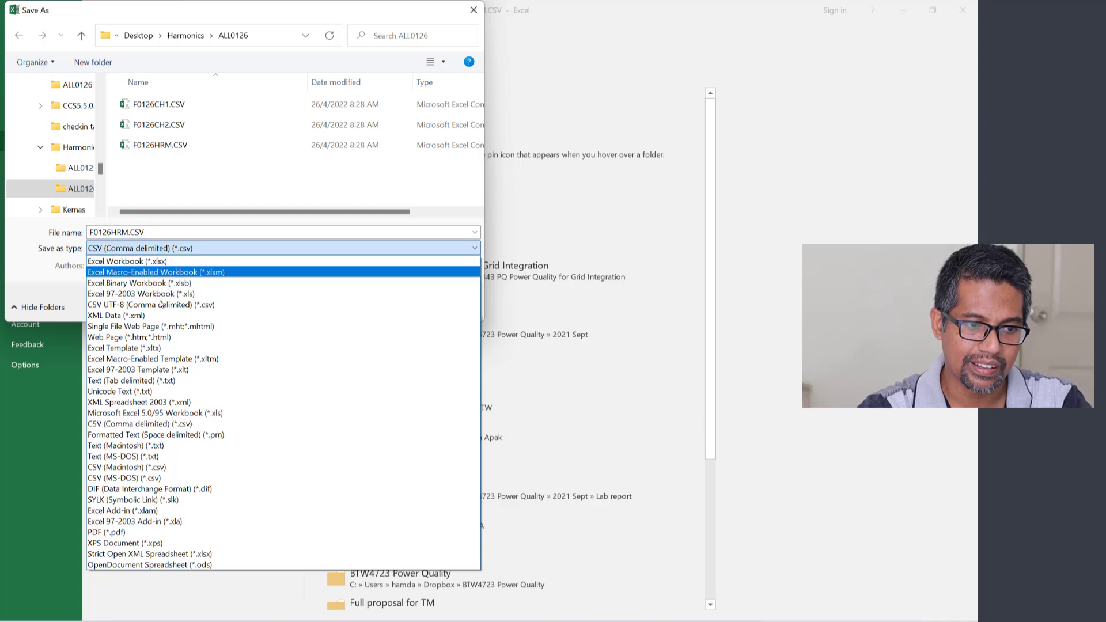
pyautogui.click(164, 260)
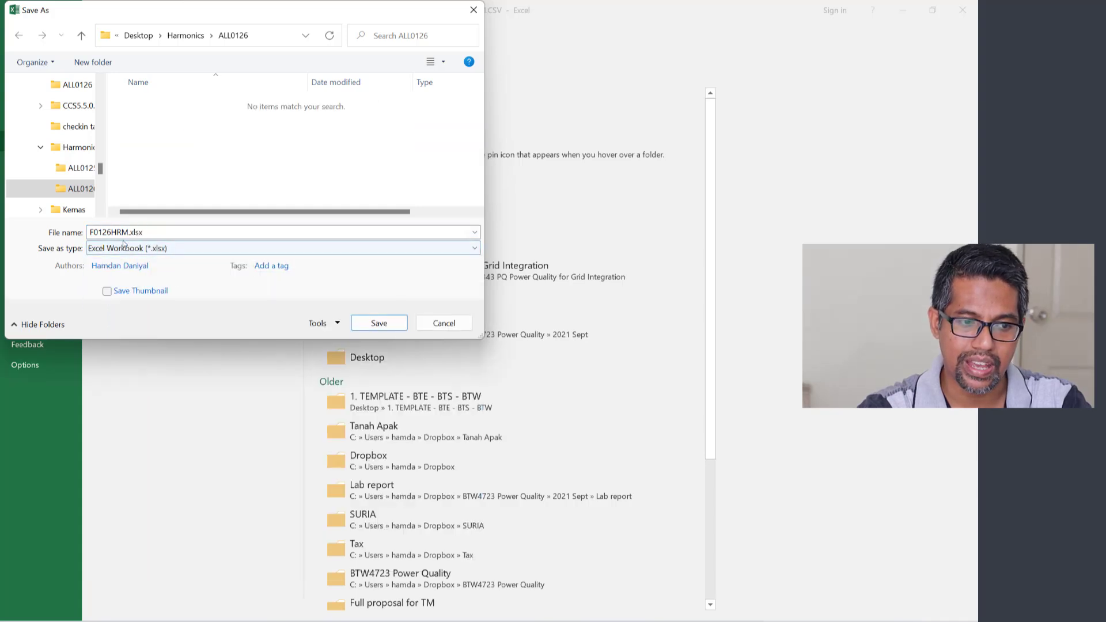
pyautogui.click(378, 324)
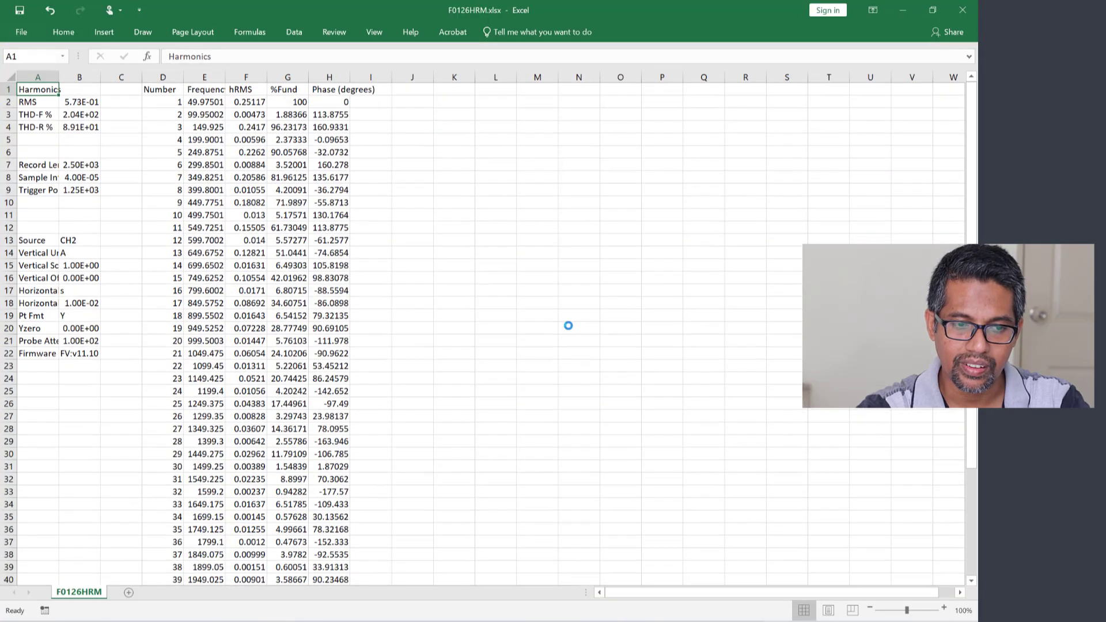
# Copy the whole F0126TEK.RLE image from Paint and paste it into the F0126HRM worksheet in Excel.
pyautogui.click(564, 326)
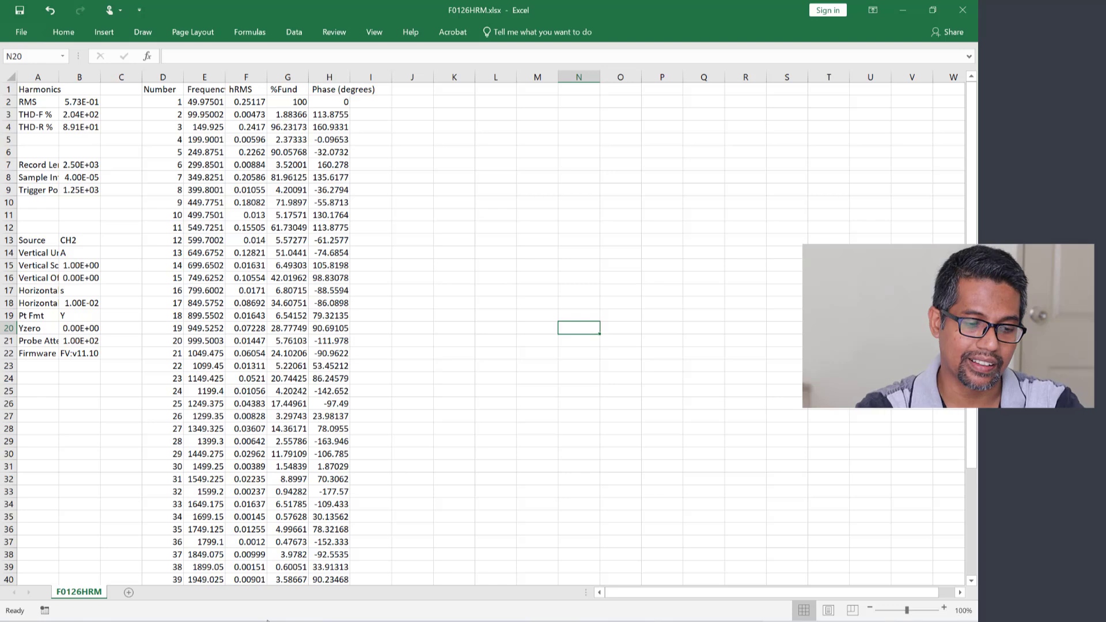
pyautogui.click(254, 619)
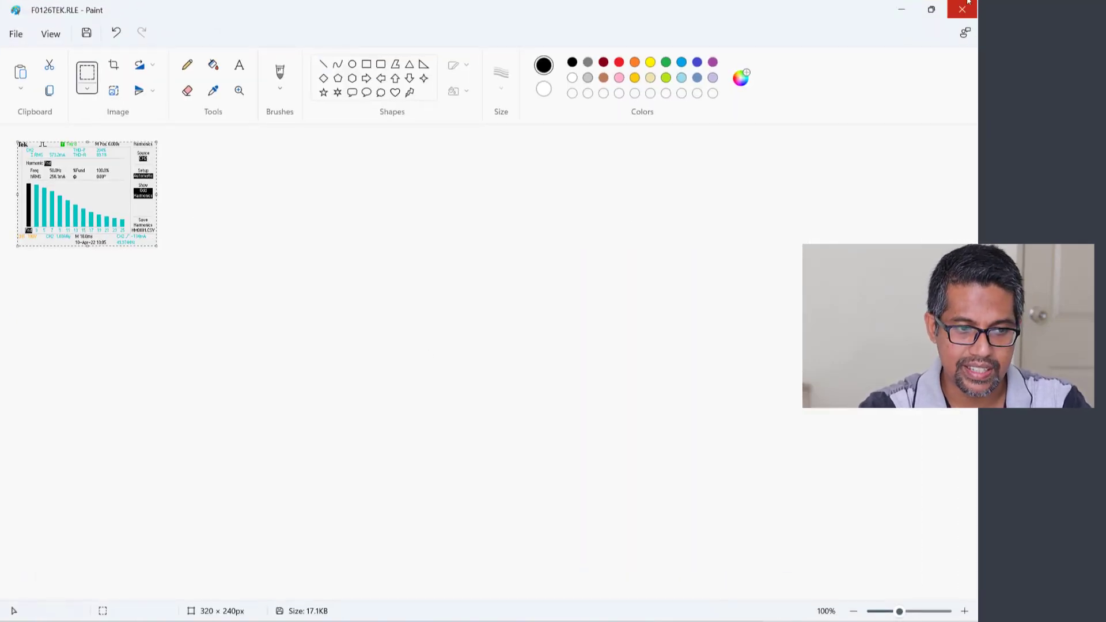
pyautogui.doubleClick(899, 13)
pyautogui.click(898, 13)
pyautogui.click(494, 373)
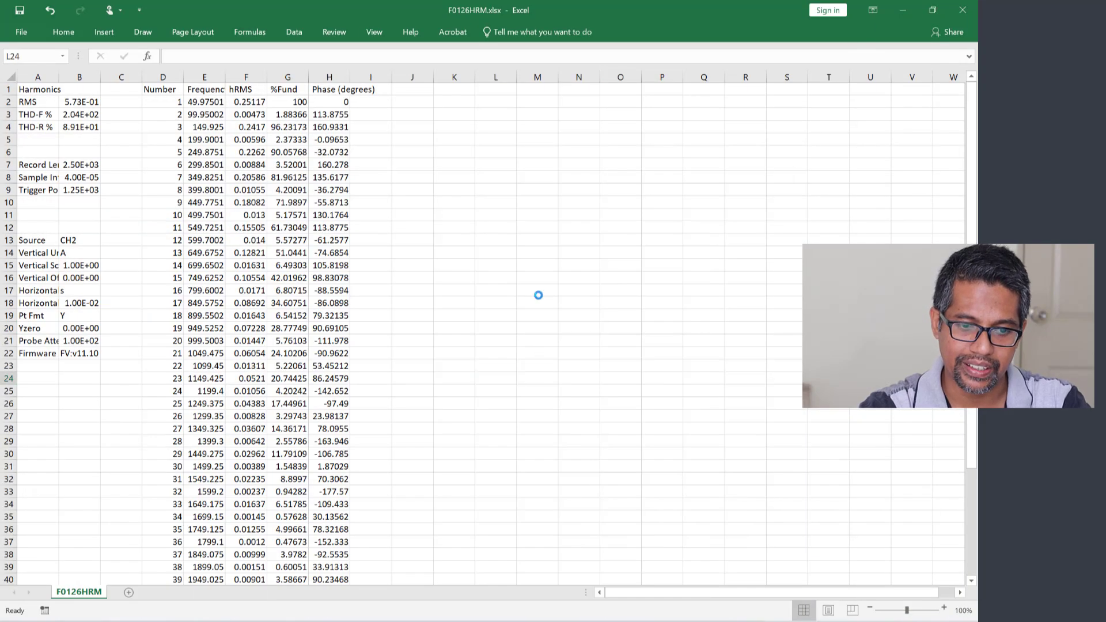
pyautogui.hotkey('ctrl', 'v')
# Move the pasted harmonics image beside the data table and enlarge it to span about columns J to R.
pyautogui.moveTo(548, 392); pyautogui.dragTo(480, 292)
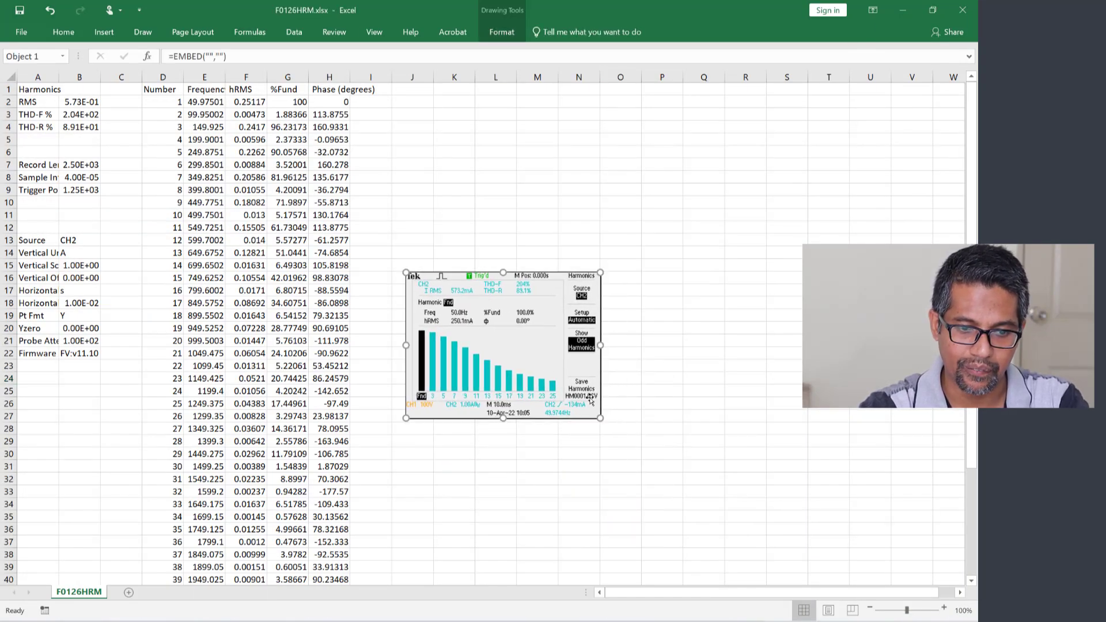
pyautogui.moveTo(601, 420); pyautogui.dragTo(742, 480)
pyautogui.moveTo(576, 403); pyautogui.dragTo(580, 434)
pyautogui.press('Escape')
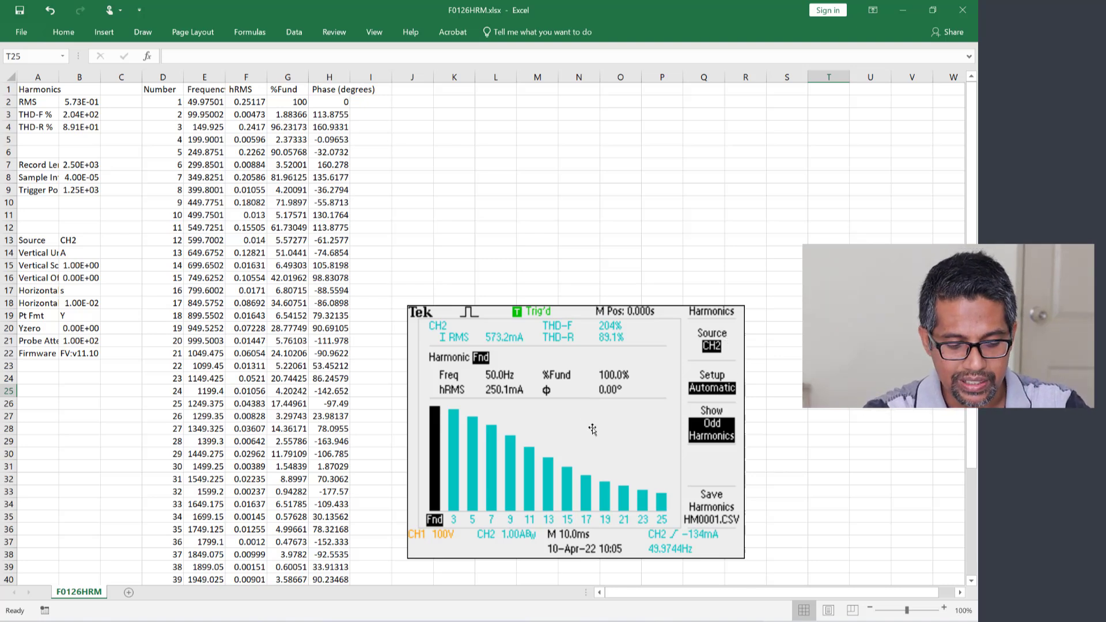
# Open F0125TEK.RLE from the ALL0125 folder, copy its waveform image and paste it into the F0126HRM worksheet in Excel.
pyautogui.click(562, 438)
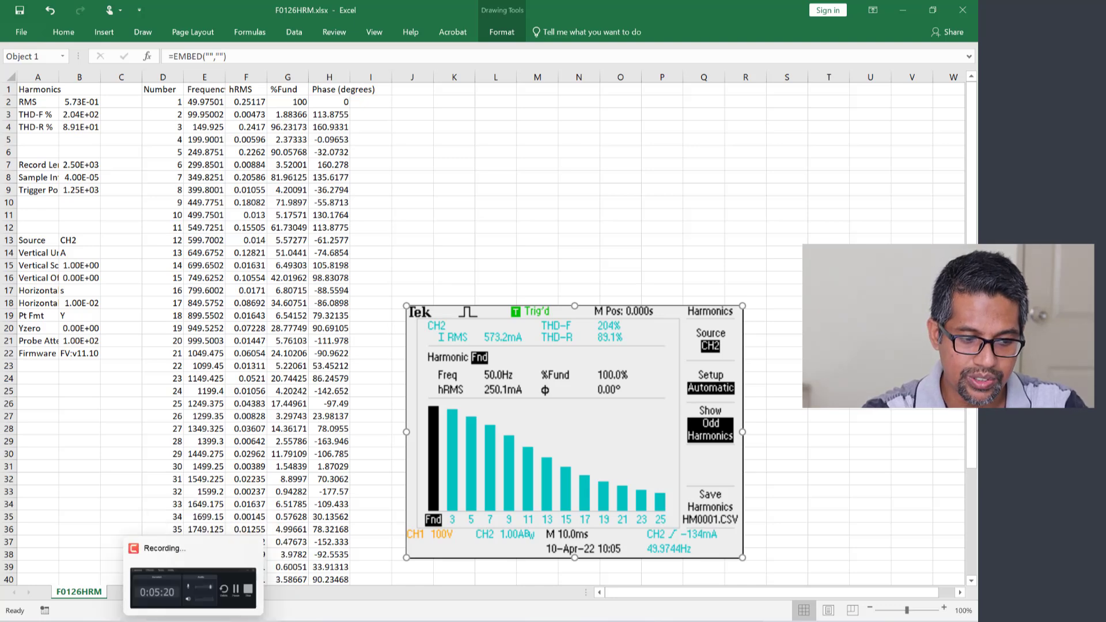
pyautogui.hotkey('alt', 'Tab')
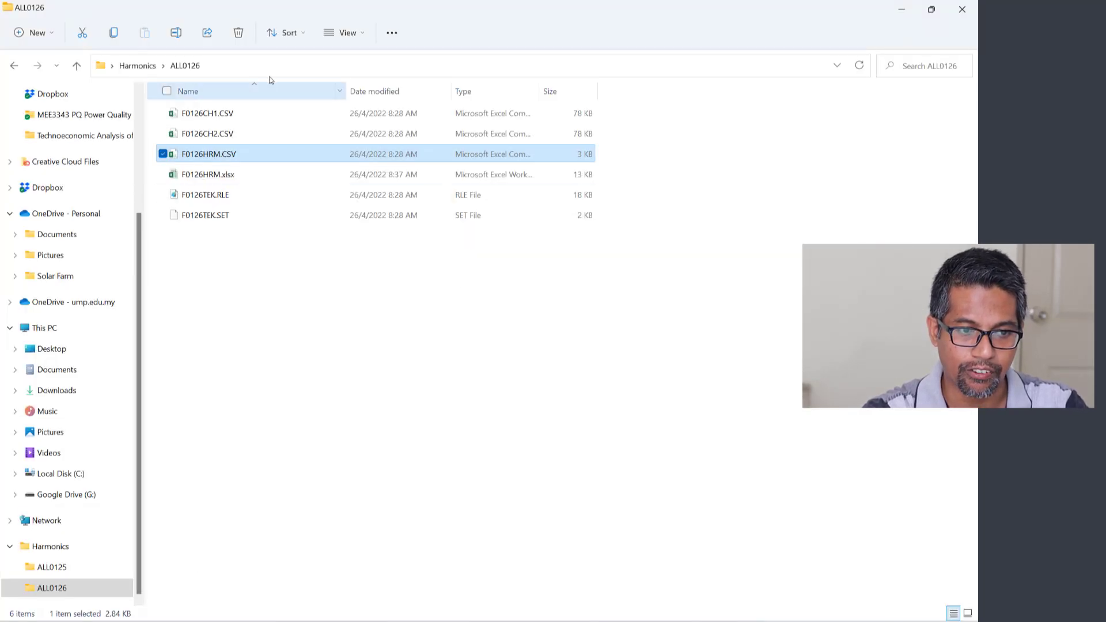
pyautogui.click(137, 65)
pyautogui.doubleClick(204, 114)
pyautogui.click(214, 161)
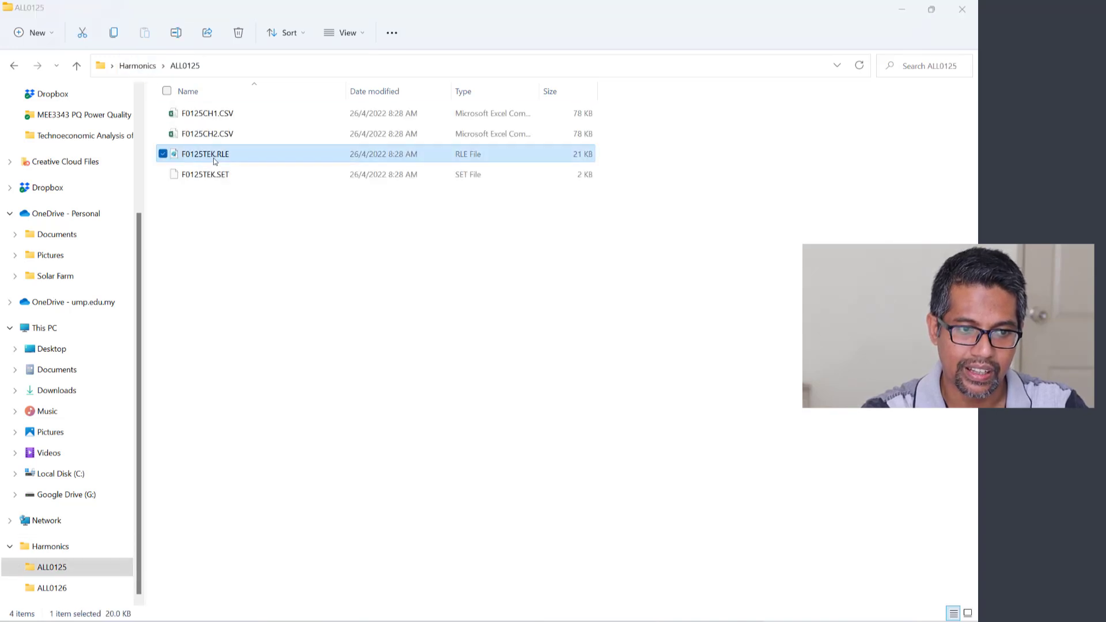
pyautogui.doubleClick(213, 161)
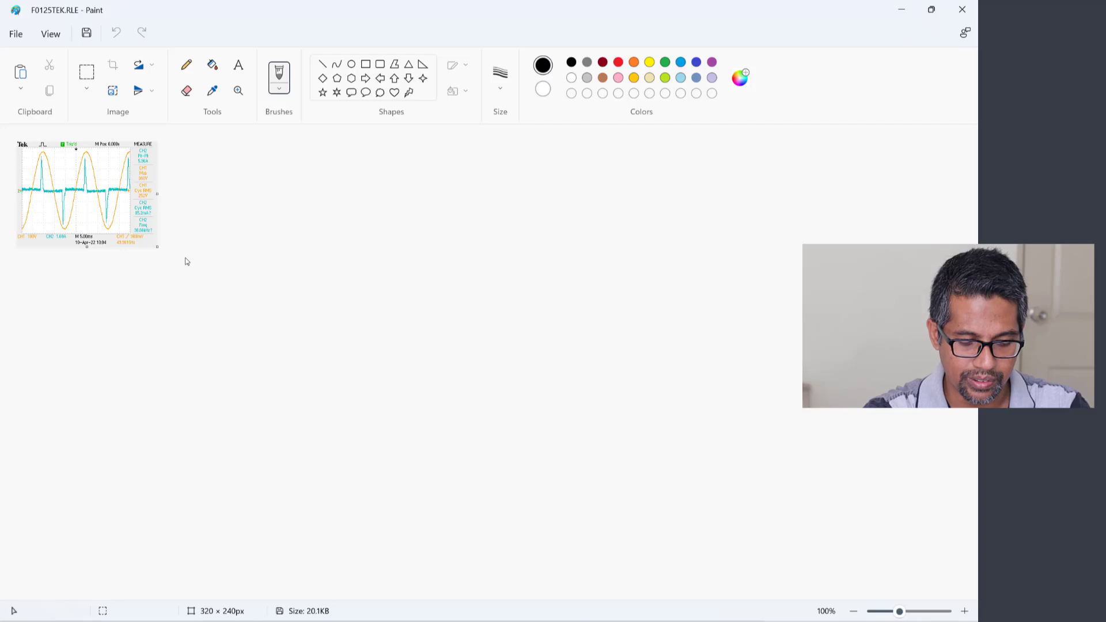
pyautogui.click(901, 9)
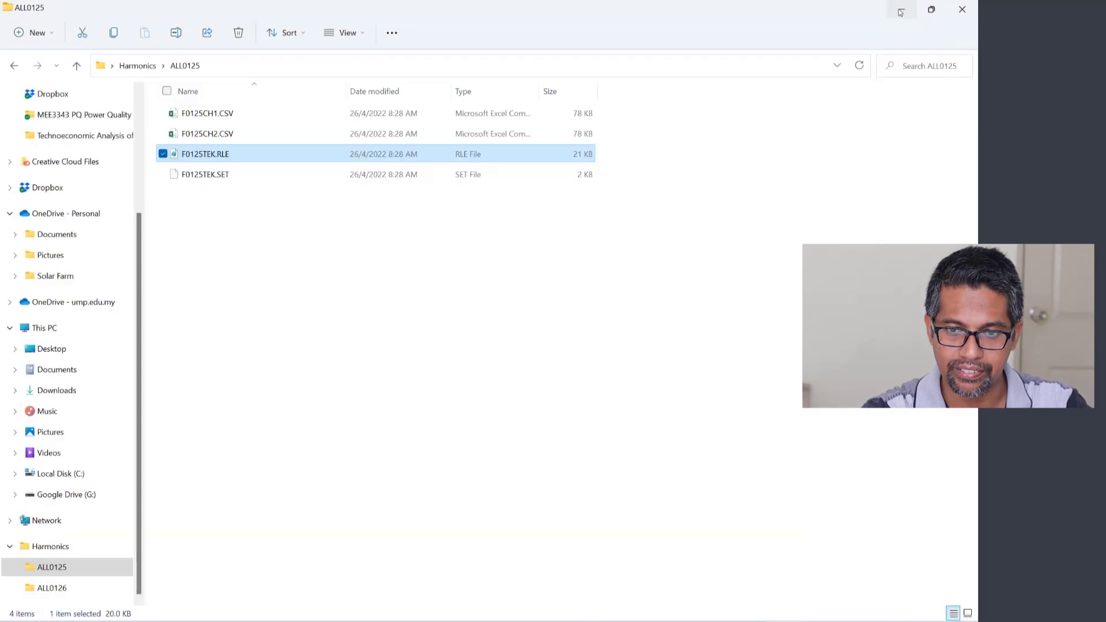
pyautogui.click(901, 10)
pyautogui.hotkey('ctrl', 'v')
# Stack the waveform image above the harmonics image beside the data table, sizing both to span about columns J to P.
pyautogui.moveTo(737, 259); pyautogui.dragTo(465, 154)
pyautogui.moveTo(600, 231); pyautogui.dragTo(701, 337)
pyautogui.click(742, 306)
pyautogui.moveTo(647, 387); pyautogui.dragTo(645, 371)
pyautogui.click(829, 353)
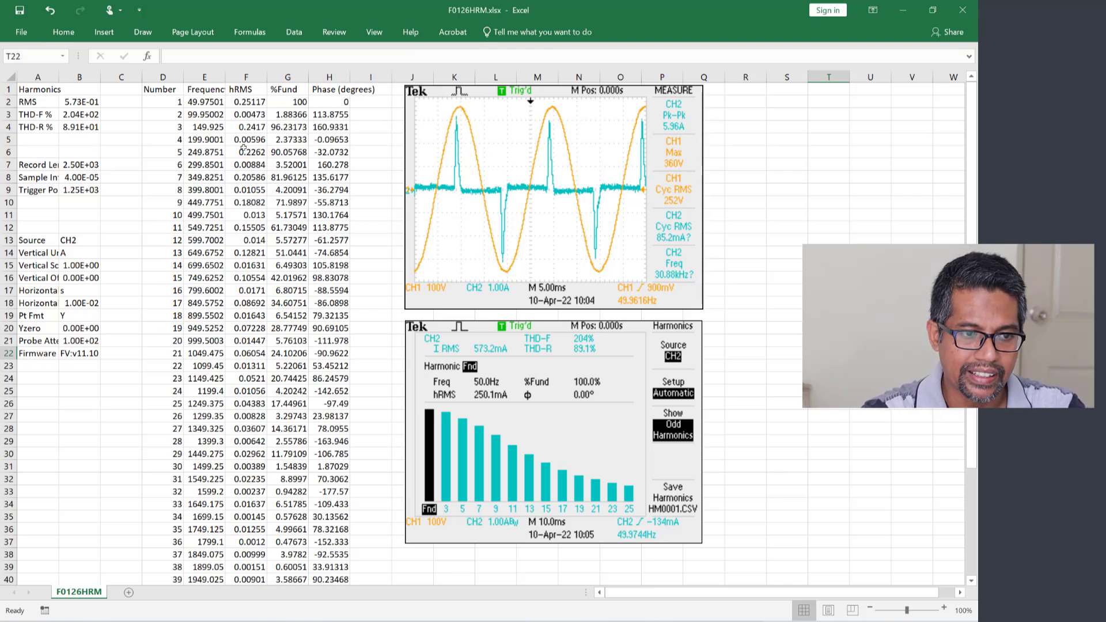
# Add a new worksheet and paste the harmonic table D1:H51 from F0126HRM into it transposed, starting at cell A1.
pyautogui.click(129, 594)
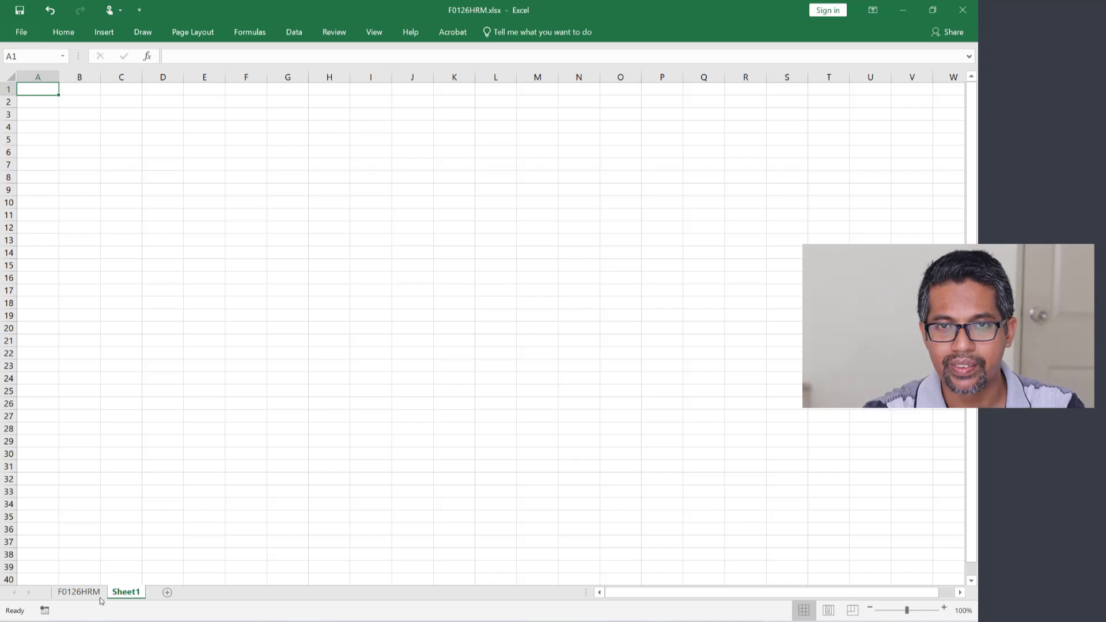
pyautogui.click(78, 594)
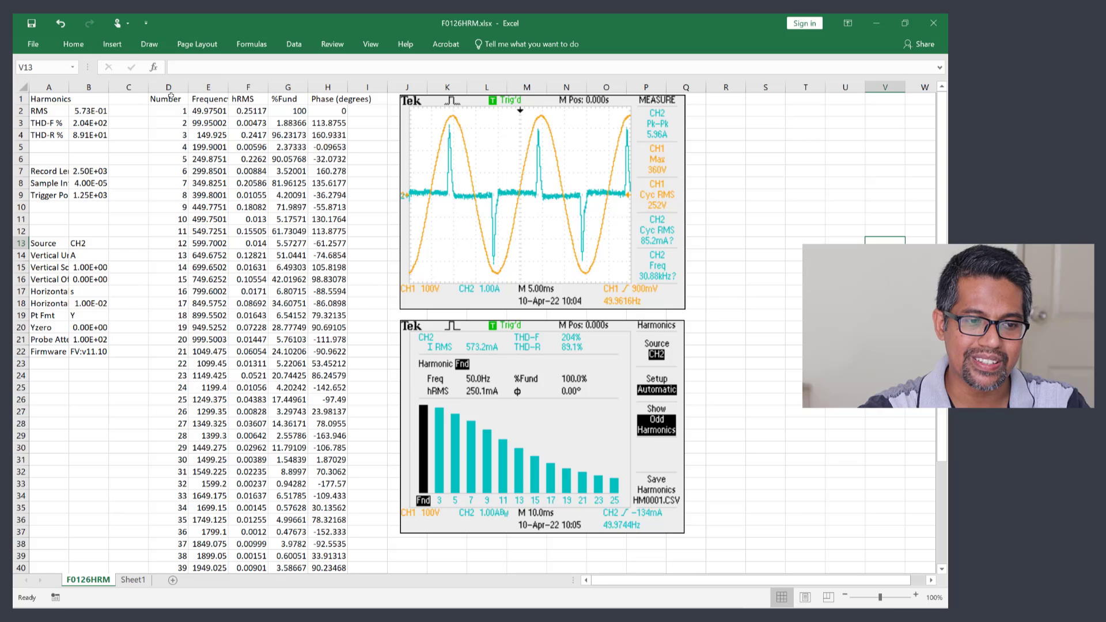
pyautogui.moveTo(170, 96); pyautogui.dragTo(318, 544)
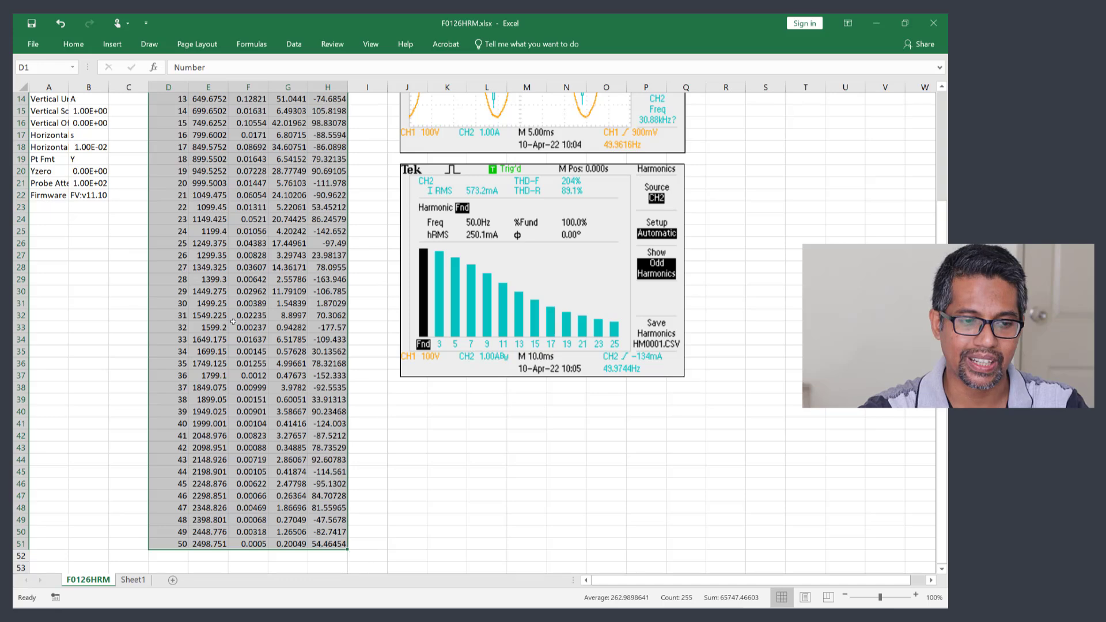
pyautogui.scroll(5, 322, 477)
pyautogui.rightClick(254, 200)
pyautogui.click(299, 224)
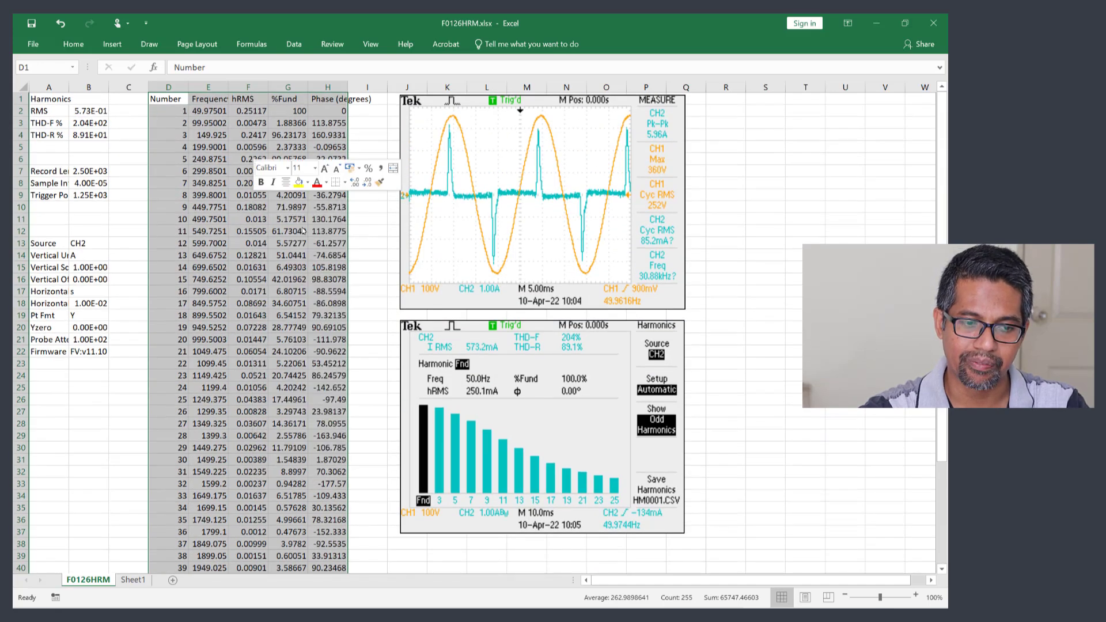
pyautogui.click(135, 582)
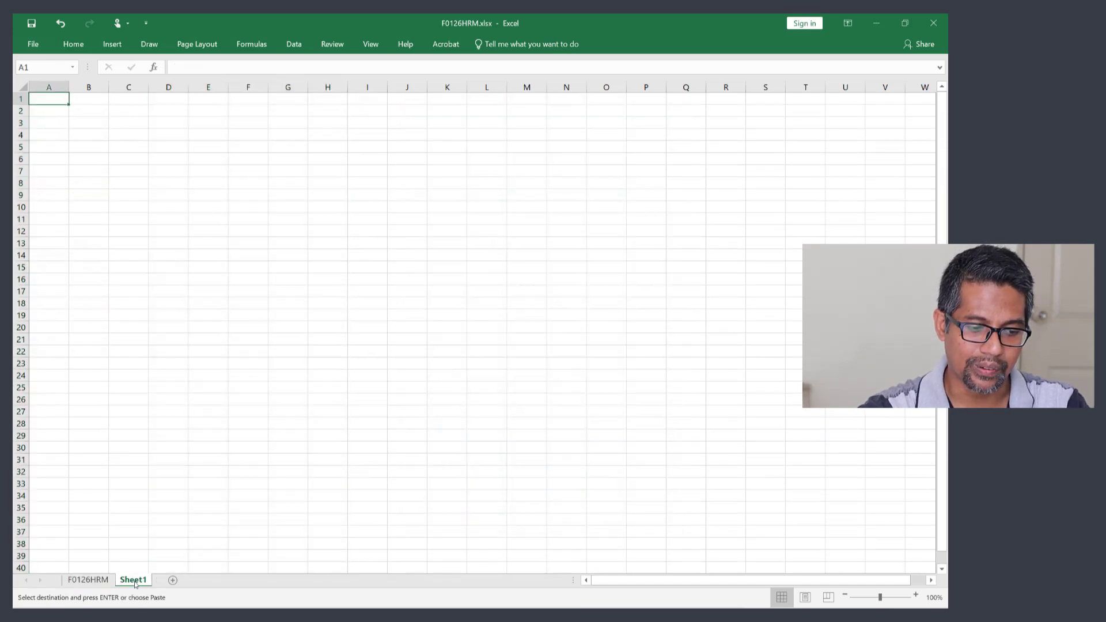
pyautogui.rightClick(44, 96)
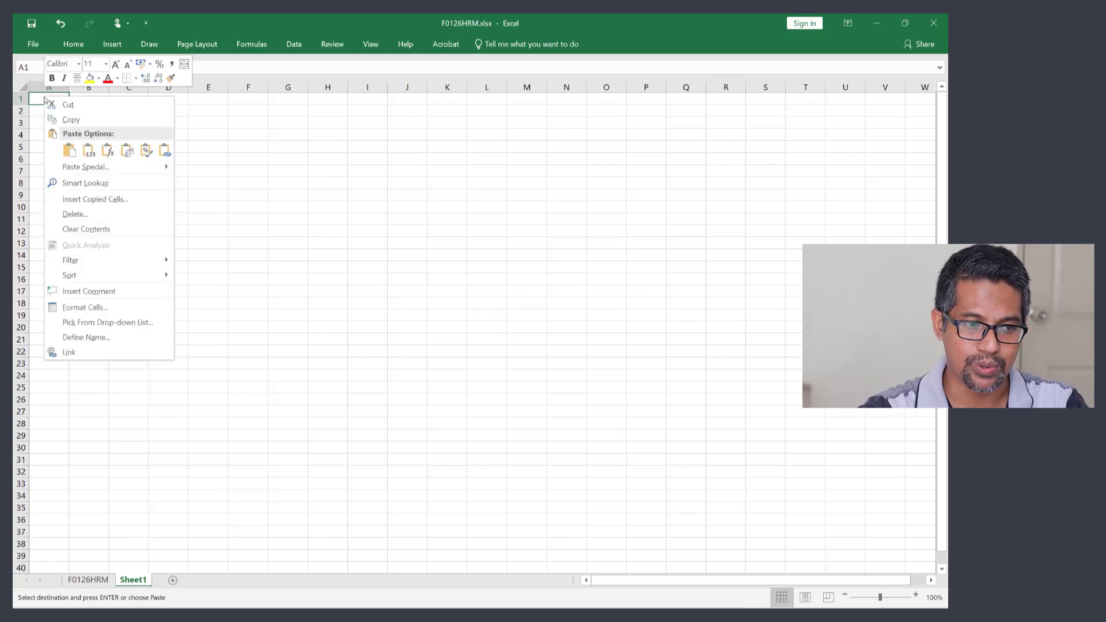
pyautogui.click(127, 152)
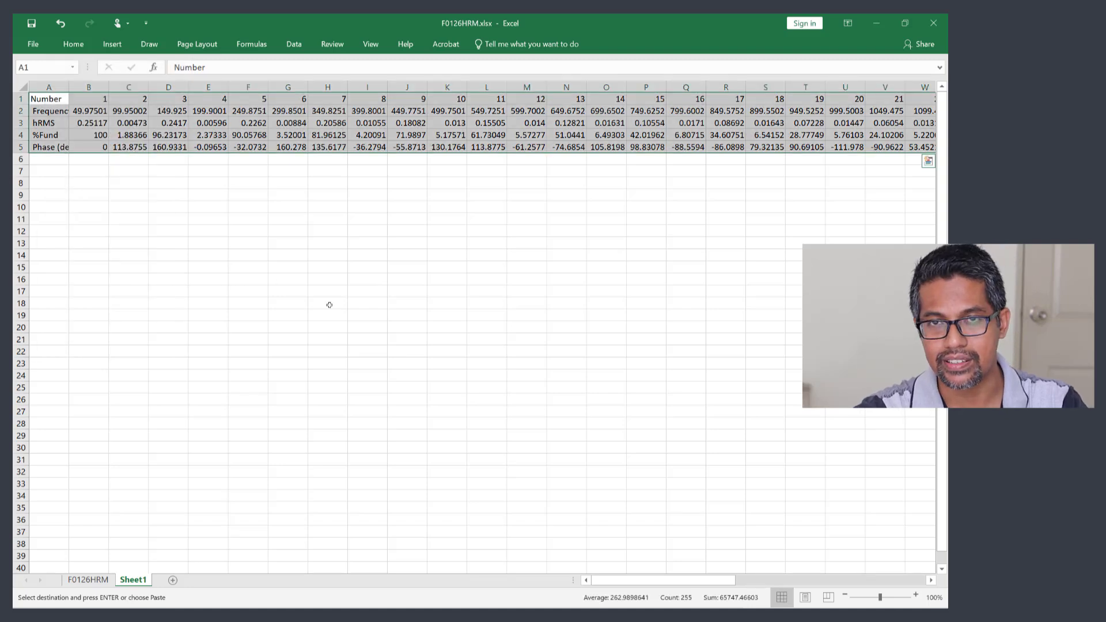
pyautogui.click(329, 305)
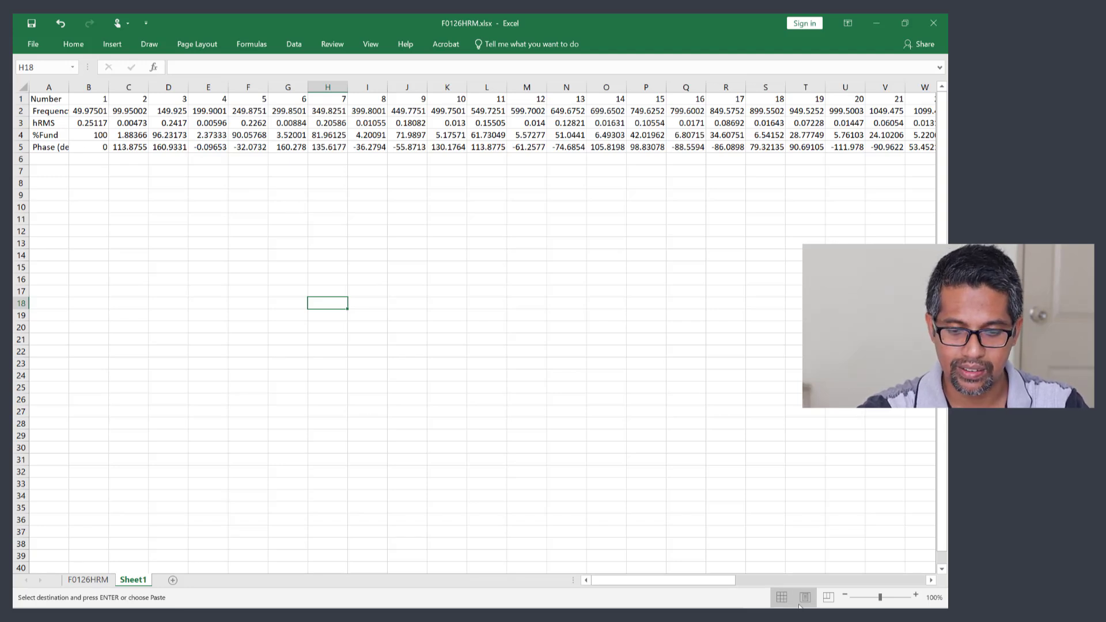
# Beyond the end of the transposed data, enter the heading No in BA1 and 0 in BA2.
pyautogui.moveTo(703, 584); pyautogui.dragTo(896, 571)
pyautogui.click(932, 581)
pyautogui.click(931, 580)
pyautogui.click(931, 580)
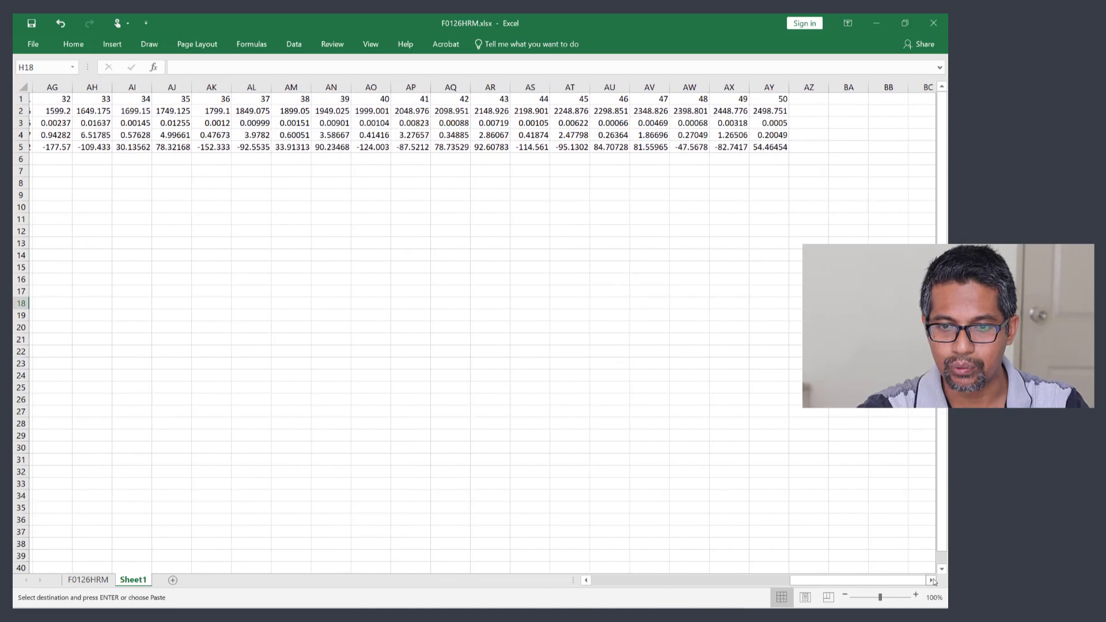
pyautogui.click(846, 98)
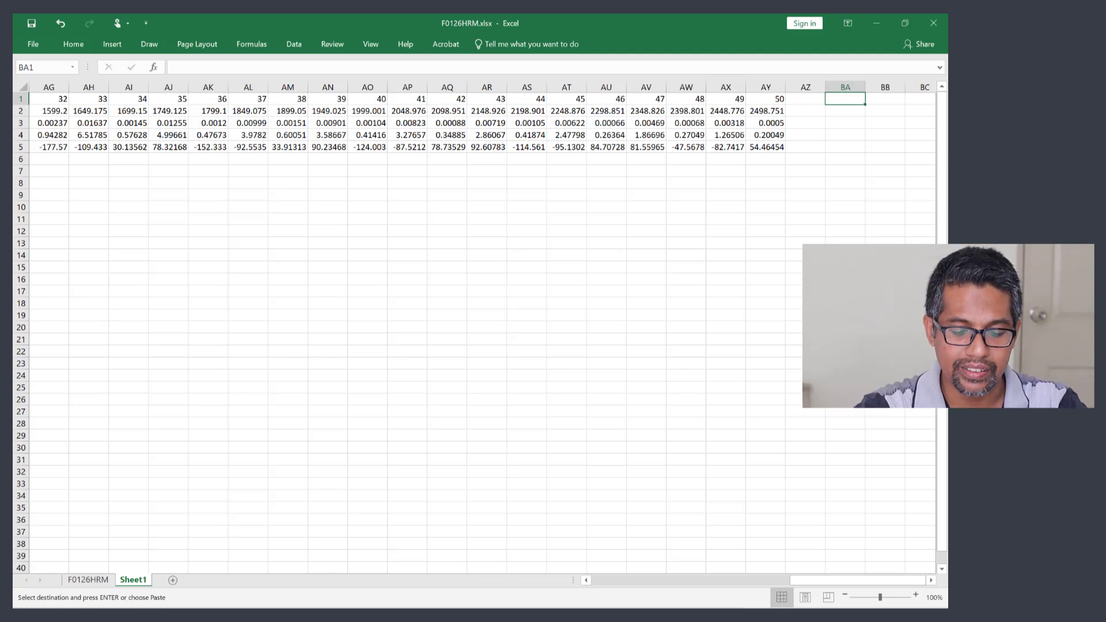
pyautogui.write('No')
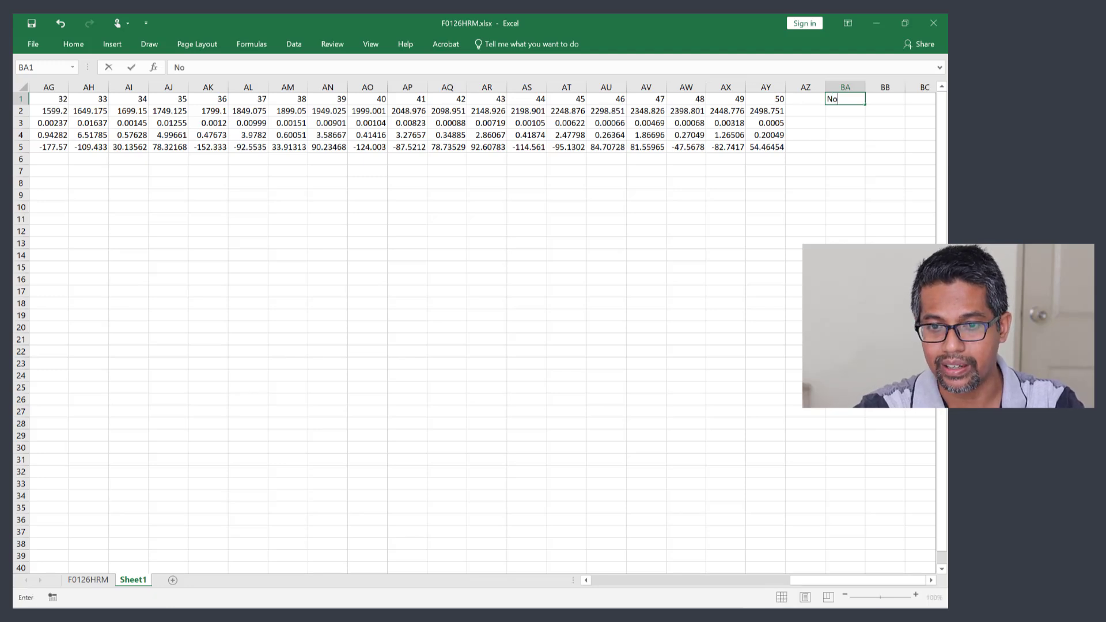
pyautogui.press('Return')
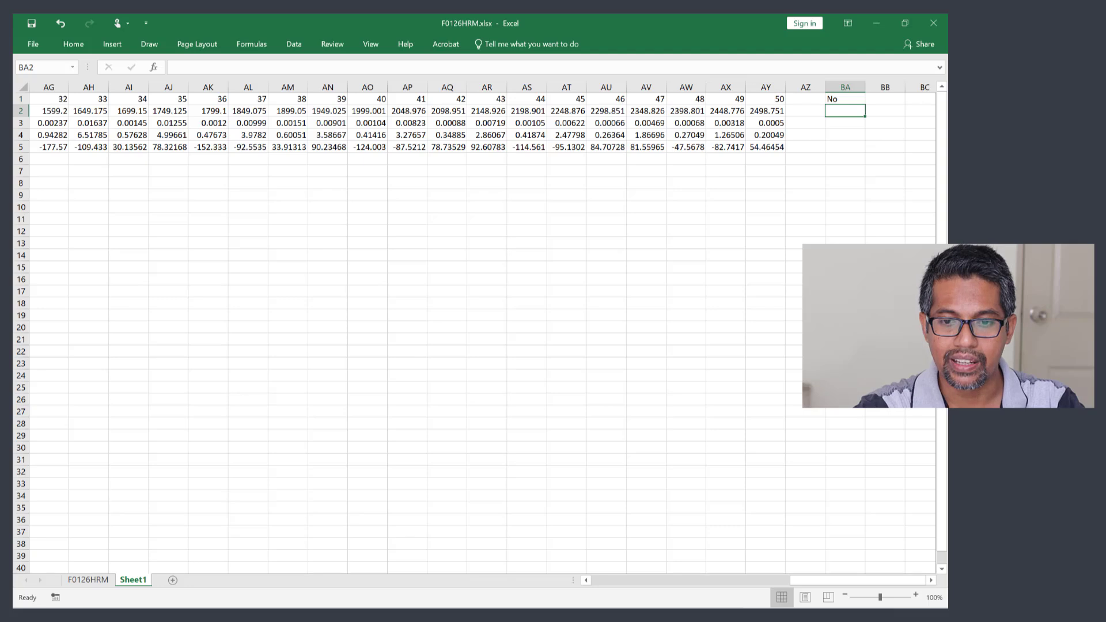
pyautogui.write('0')
pyautogui.press('Return')
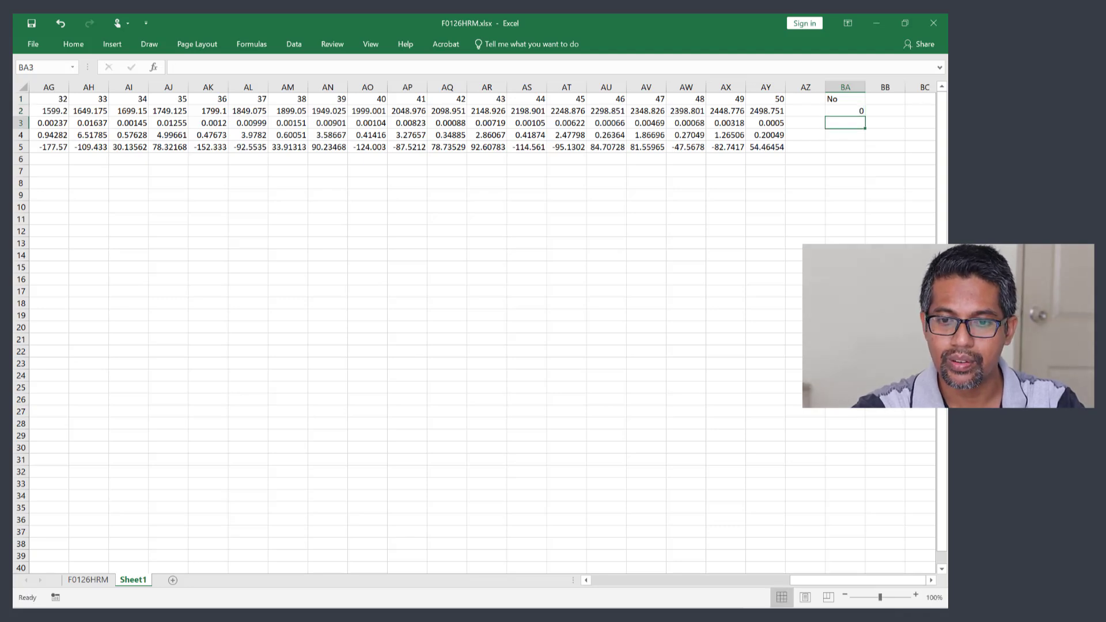
# Narrow column BA slightly and enter 1 in BA3 as the second number of the series.
pyautogui.moveTo(865, 86); pyautogui.dragTo(854, 87)
pyautogui.click(865, 146)
pyautogui.click(843, 115)
pyautogui.click(841, 121)
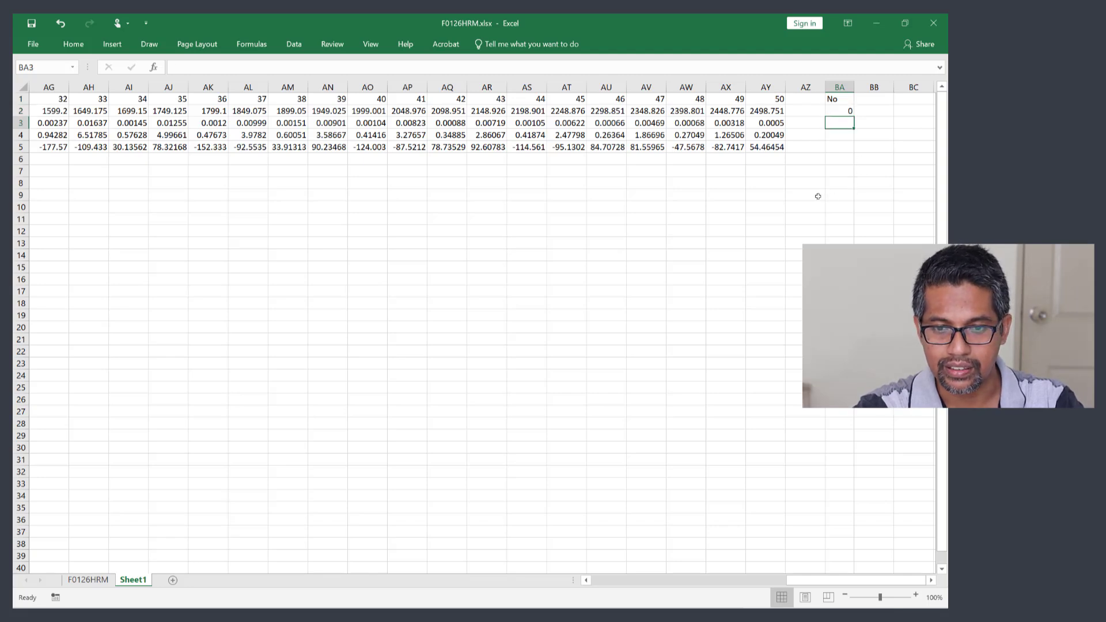
pyautogui.write('1')
pyautogui.click(840, 194)
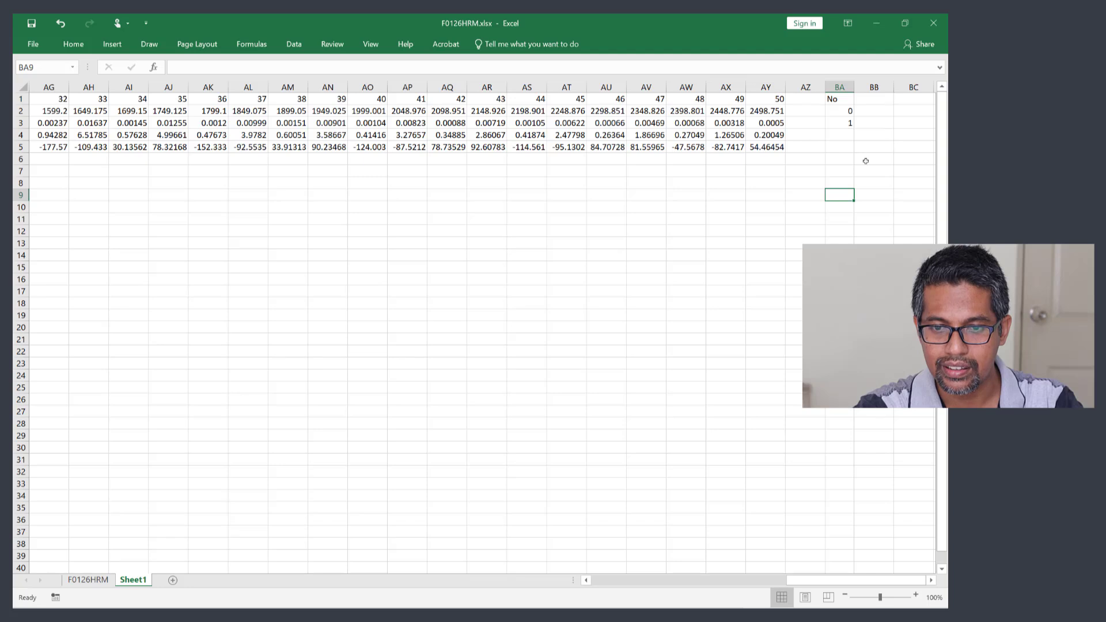
# Extend the number series from BA2:BA3 down column BA to 300 in BA302.
pyautogui.click(866, 160)
pyautogui.click(841, 110)
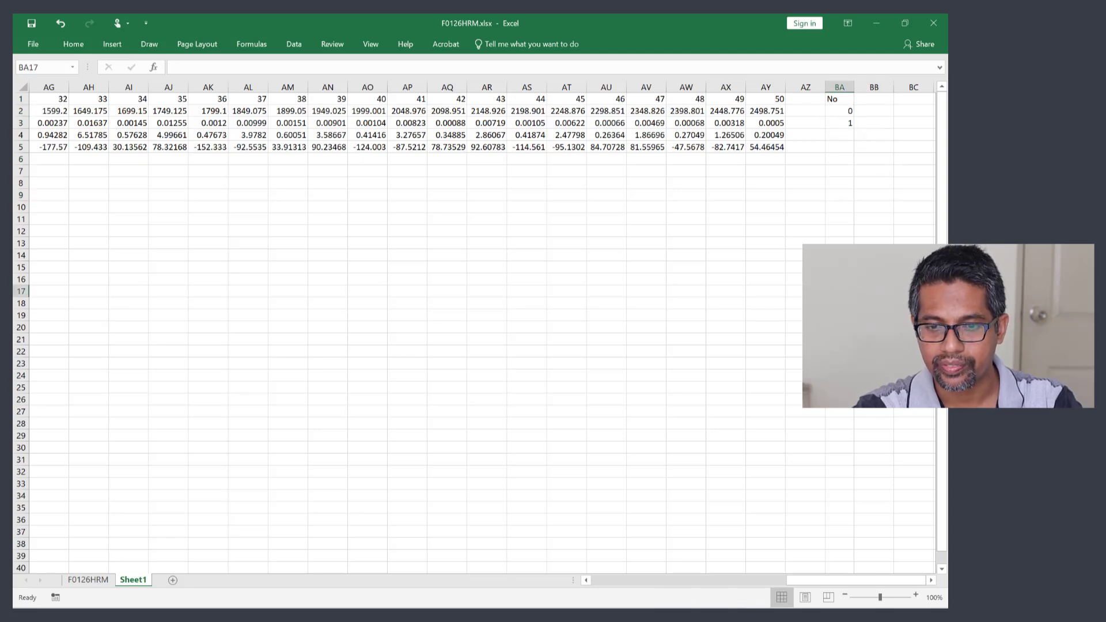
pyautogui.moveTo(840, 109); pyautogui.dragTo(840, 123)
pyautogui.click(842, 196)
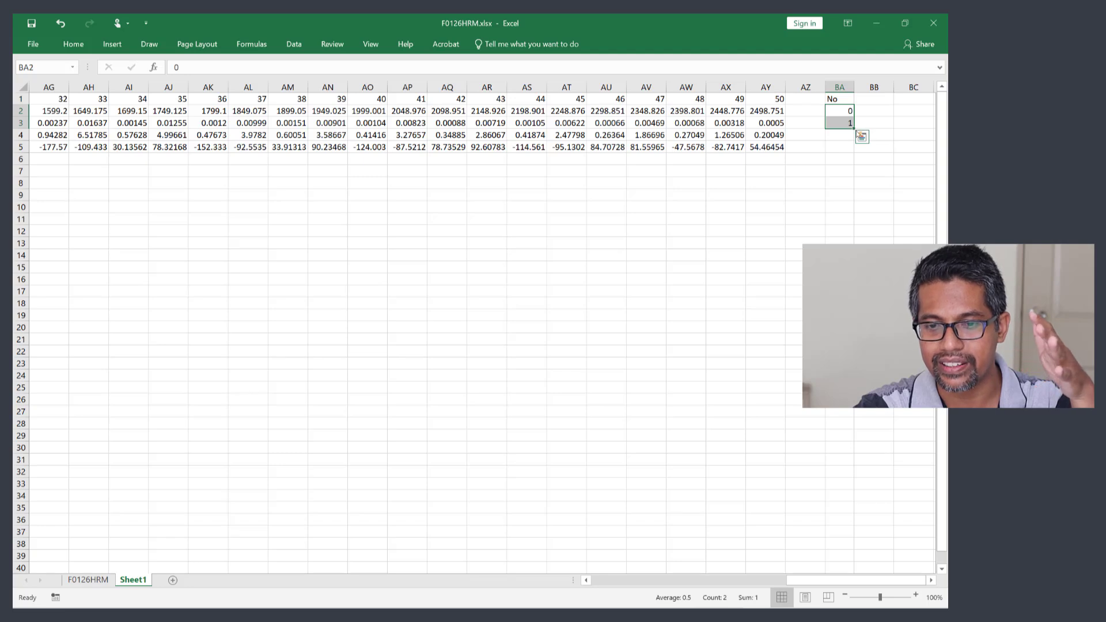
pyautogui.moveTo(854, 129); pyautogui.dragTo(854, 129)
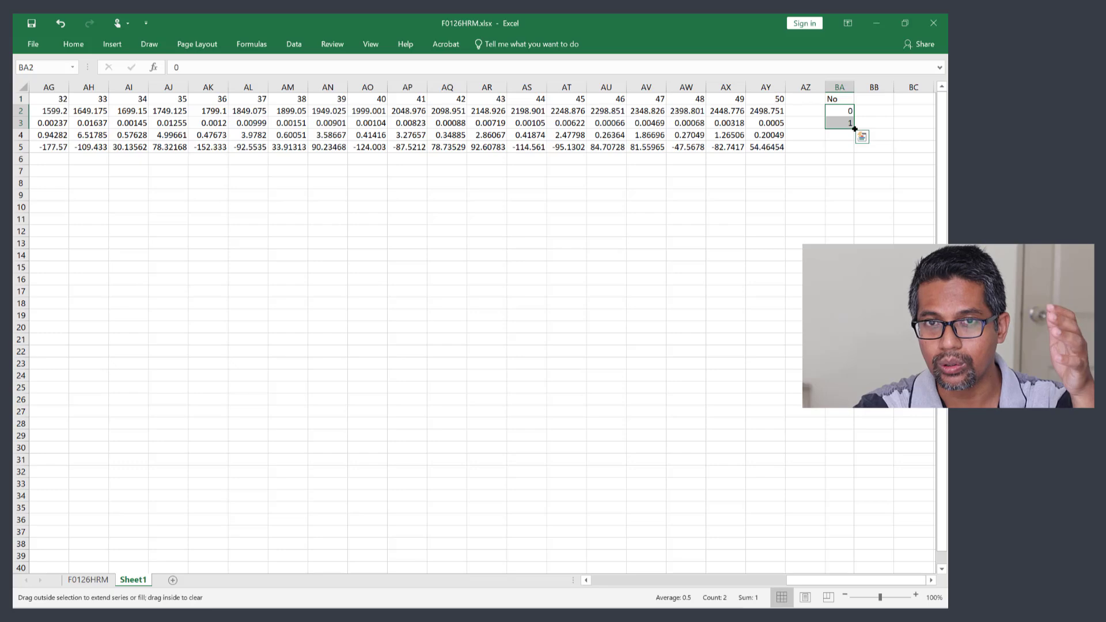
pyautogui.moveTo(854, 129); pyautogui.dragTo(840, 101)
pyautogui.scroll(2, 478, 329)
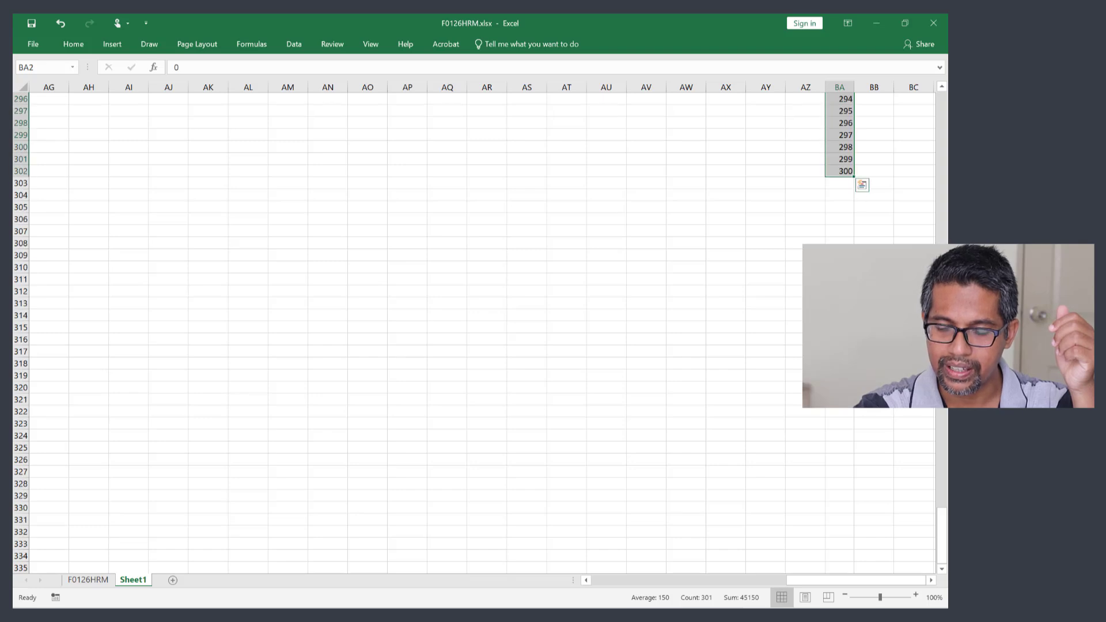
# Enter the heading Time (ms) in BB1, beside the No column.
pyautogui.click(874, 267)
pyautogui.moveTo(946, 507); pyautogui.dragTo(945, 95)
pyautogui.click(873, 98)
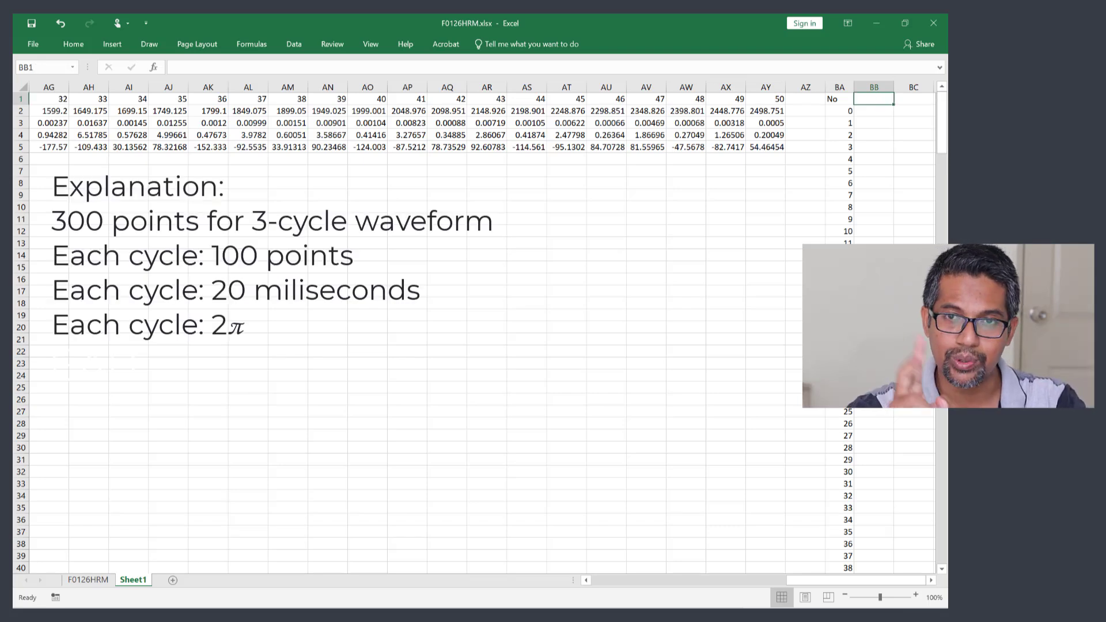
pyautogui.write('Time (')
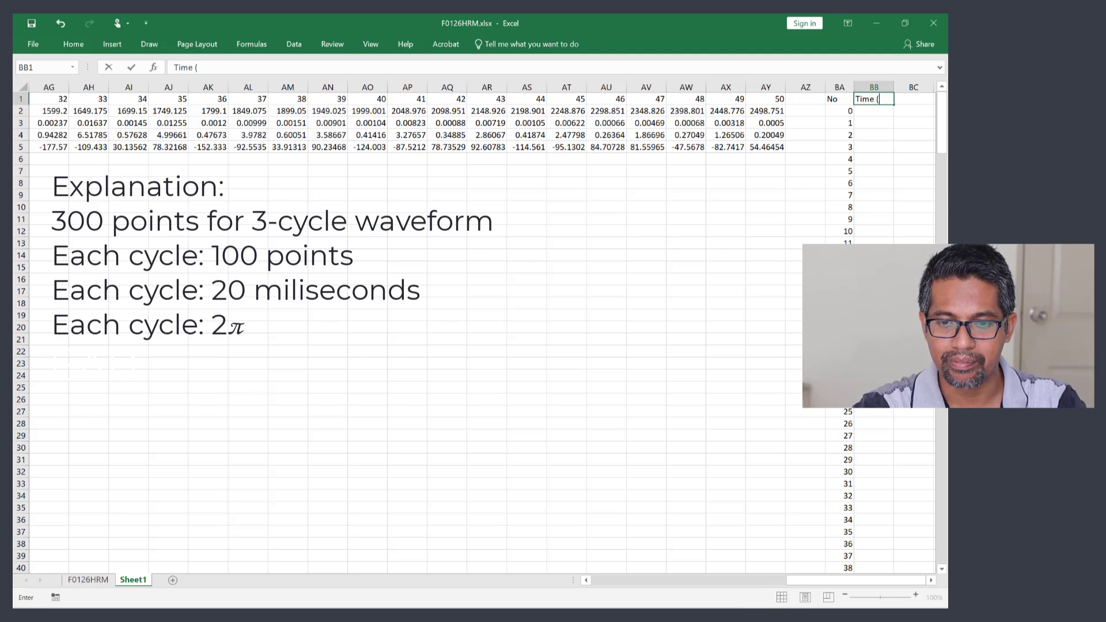
pyautogui.write('ms)')
pyautogui.press('Return')
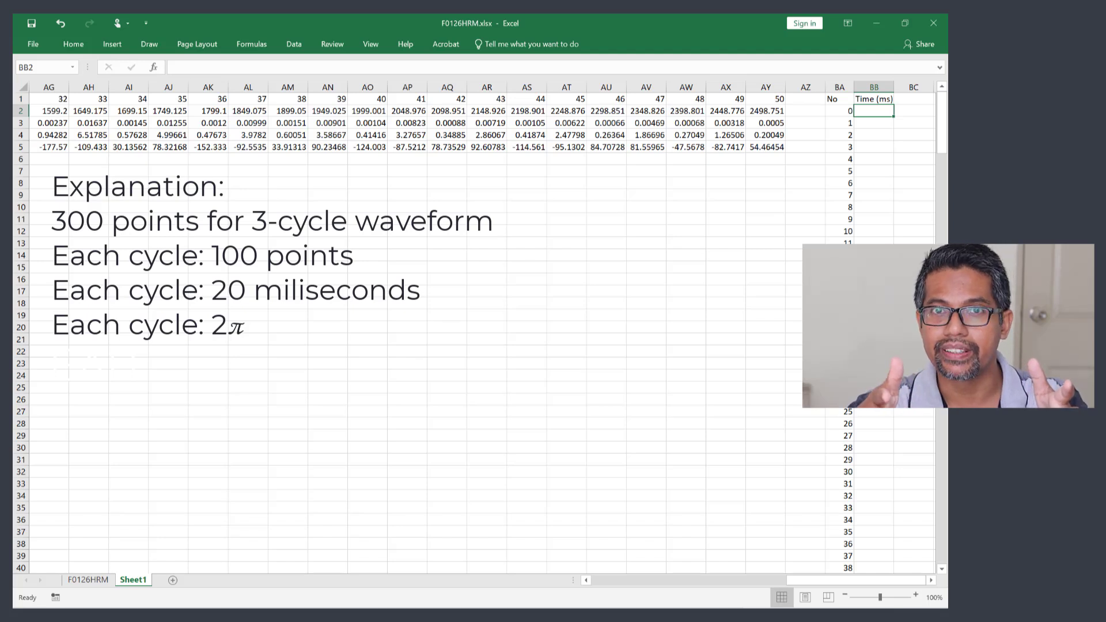
# Enter the formula =20/100*BA2 in BB2 and fill it down the Time (ms) column alongside the whole number series.
pyautogui.write('=')
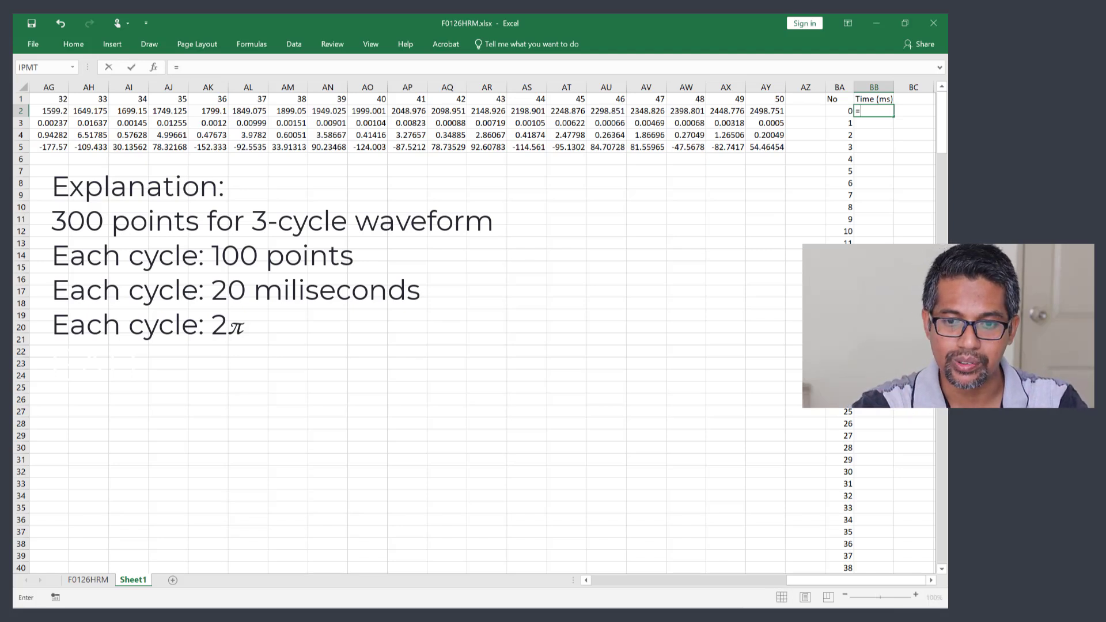
pyautogui.write('20/')
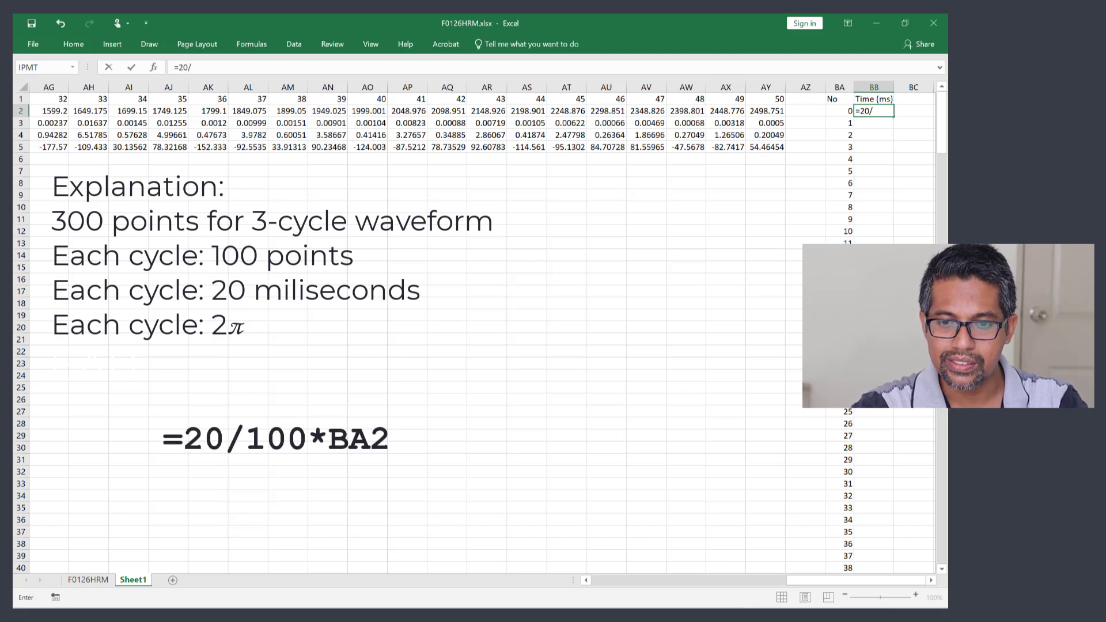
pyautogui.write('100*')
pyautogui.click(840, 111)
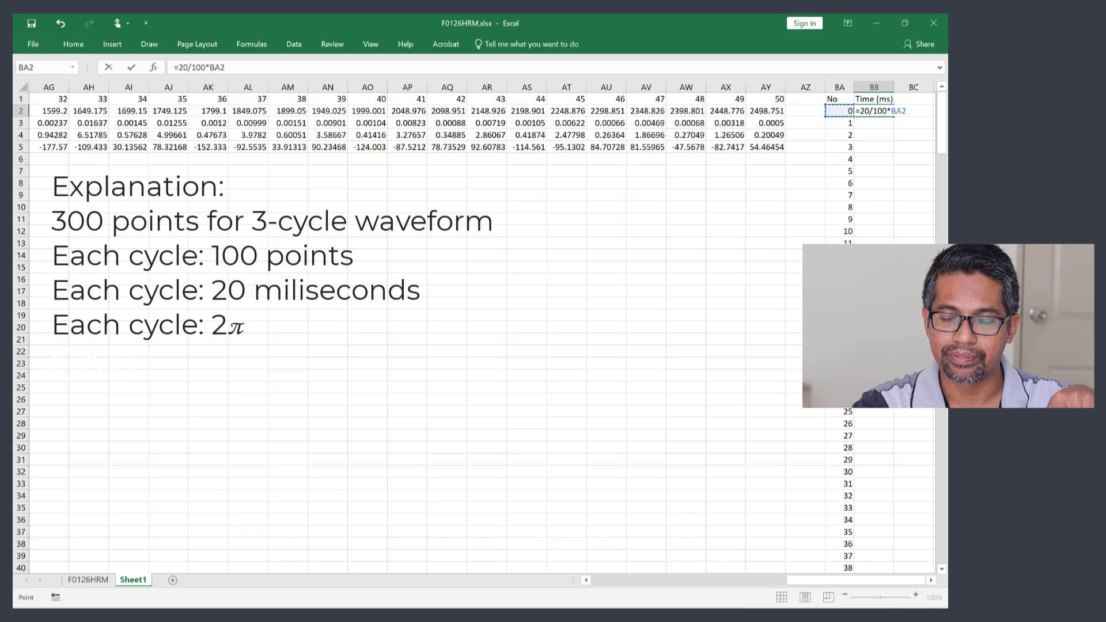
pyautogui.hotkey('ctrl', 'Return')
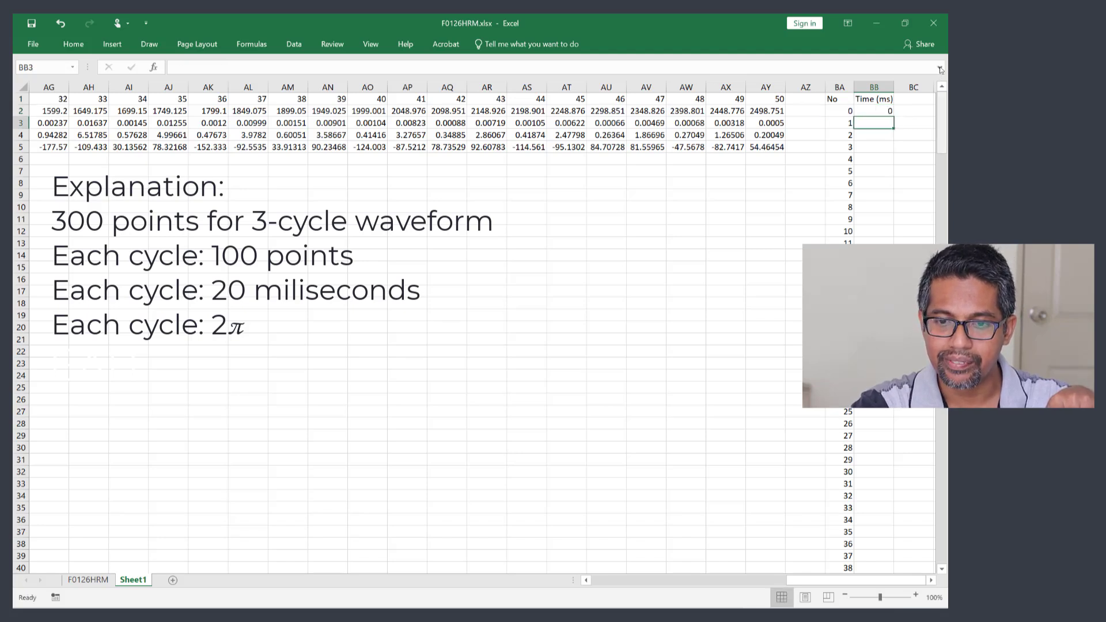
pyautogui.click(887, 159)
pyautogui.click(882, 110)
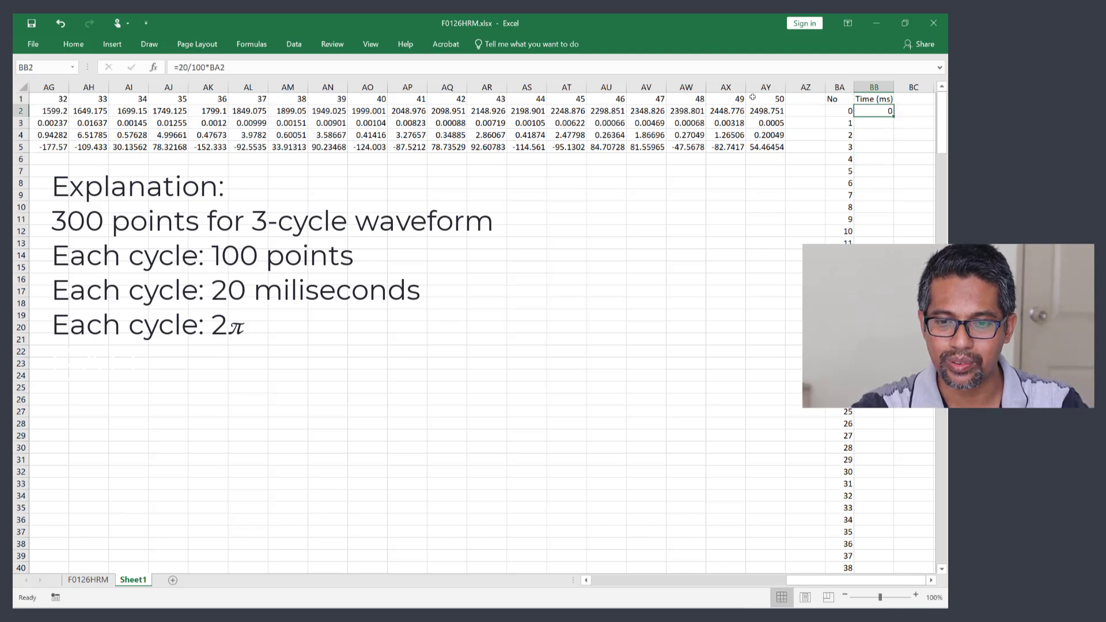
pyautogui.doubleClick(892, 115)
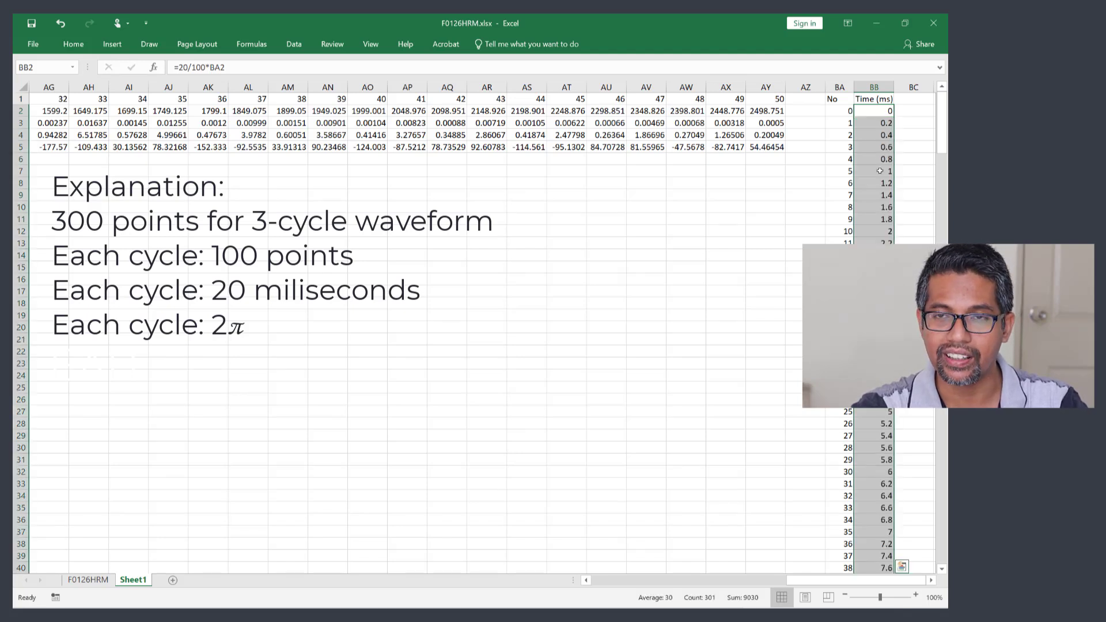
pyautogui.click(906, 99)
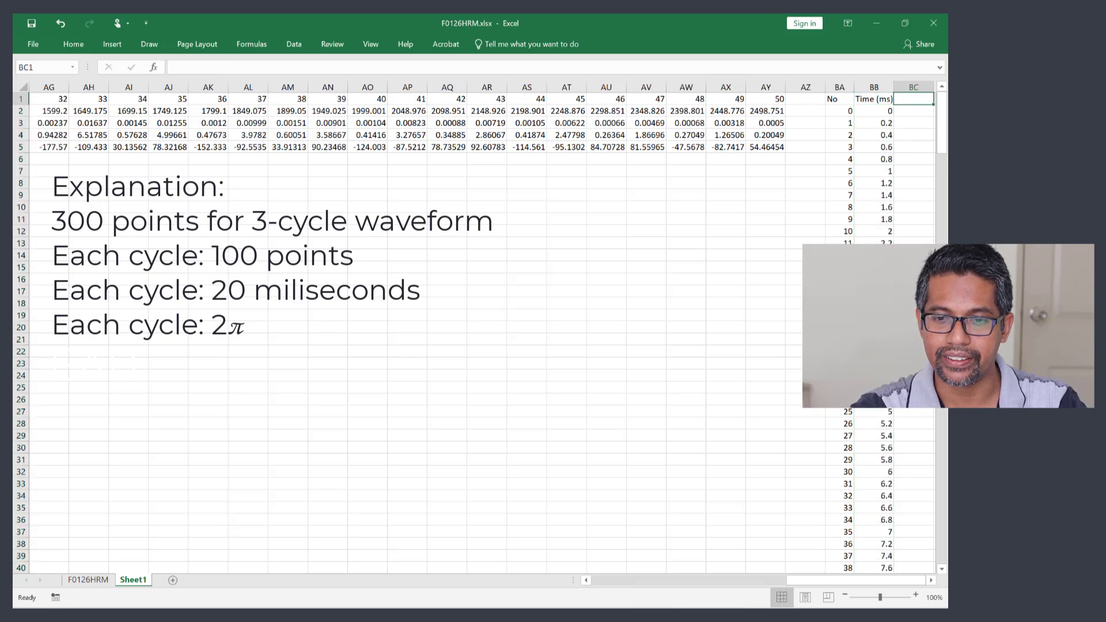
# Enter the heading Rads in BC1, beside the Time (ms) column.
pyautogui.hscroll(4, 858, 507)
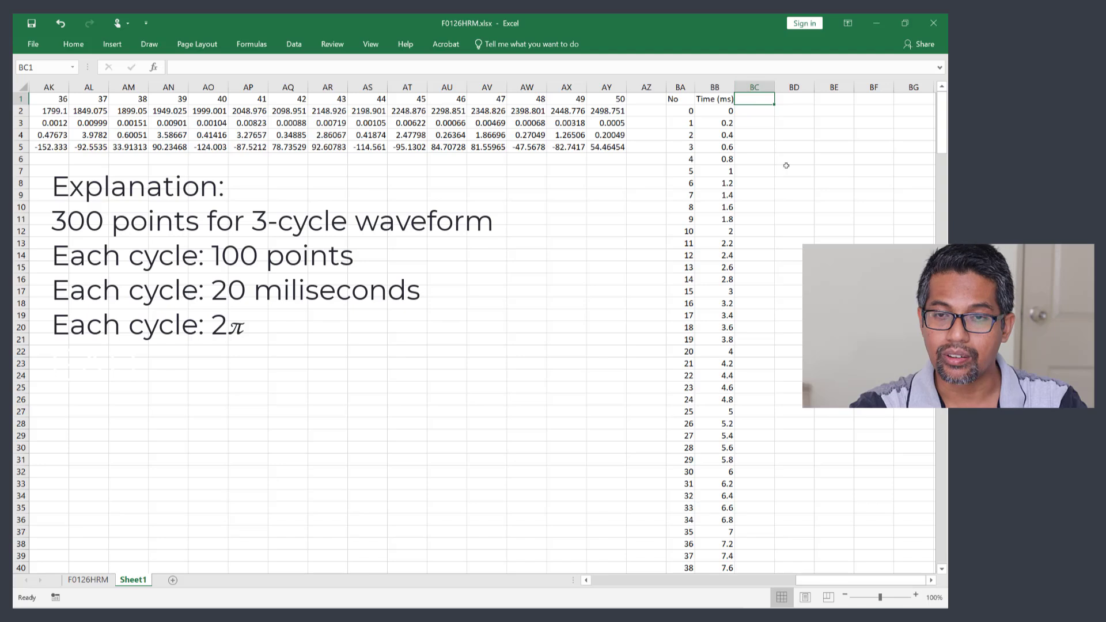
pyautogui.write('Rad')
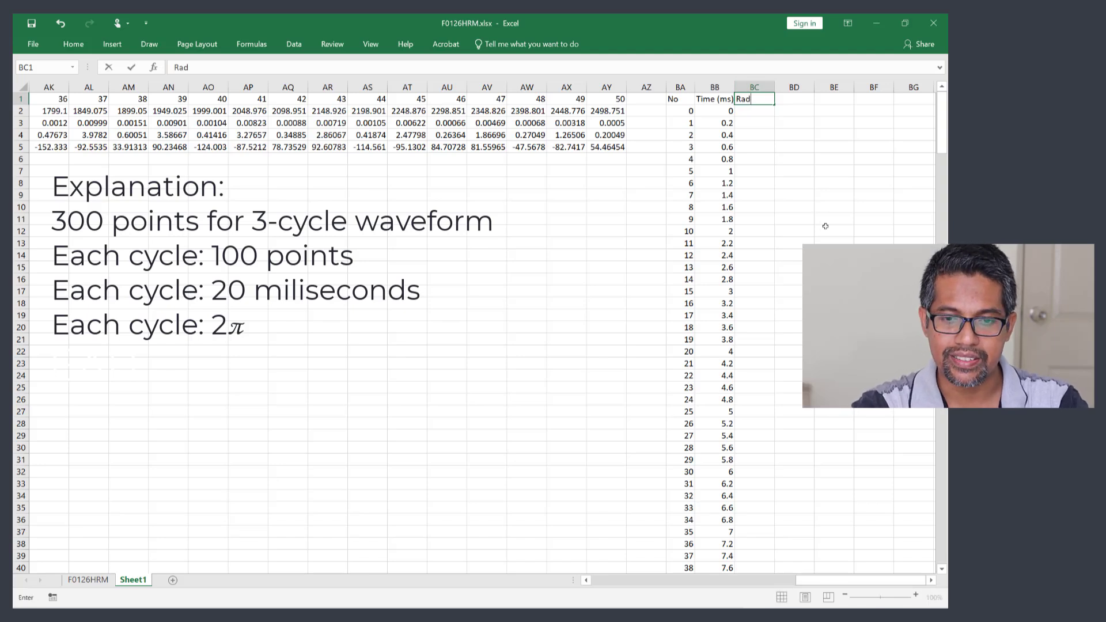
pyautogui.write('s')
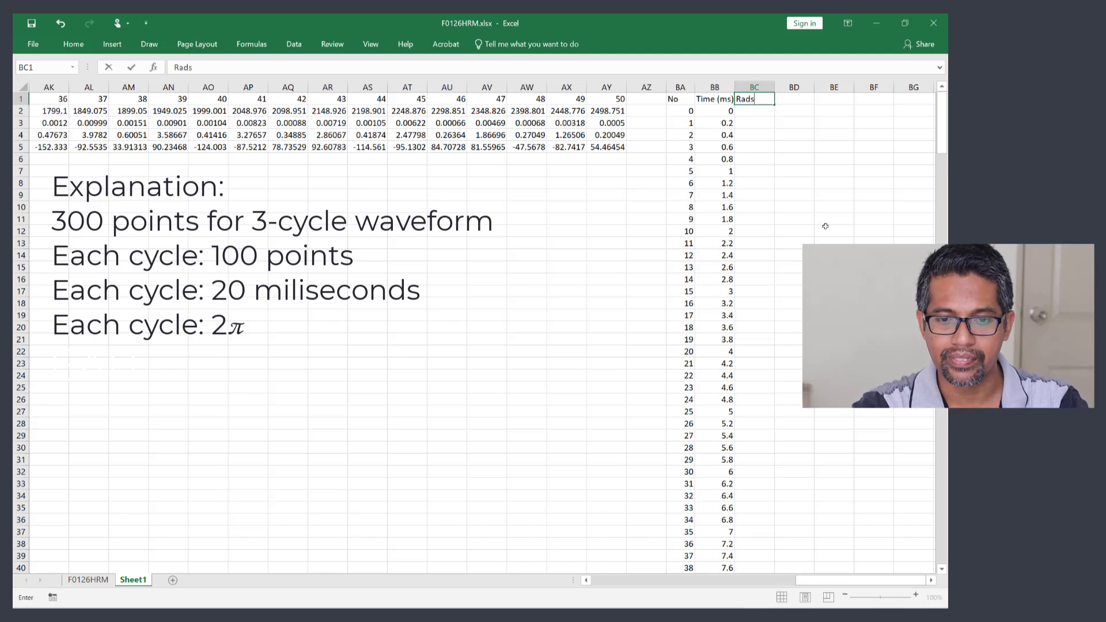
pyautogui.press('Return')
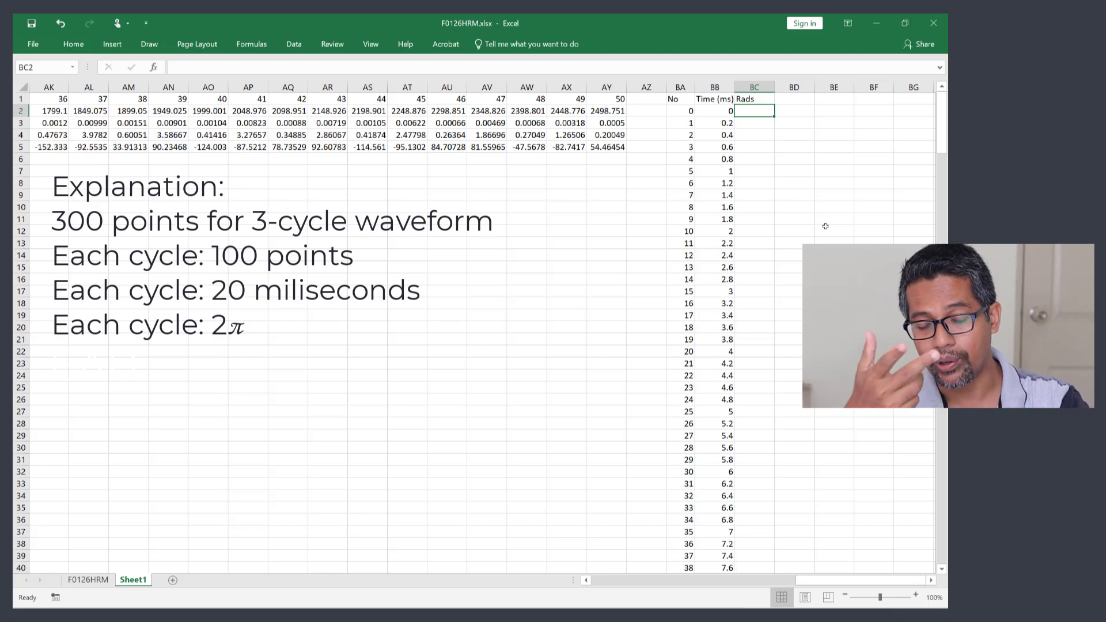
# Enter the formula =PI()/50*BA2 in BC2 and fill it down the Rads column alongside the number series.
pyautogui.write('=')
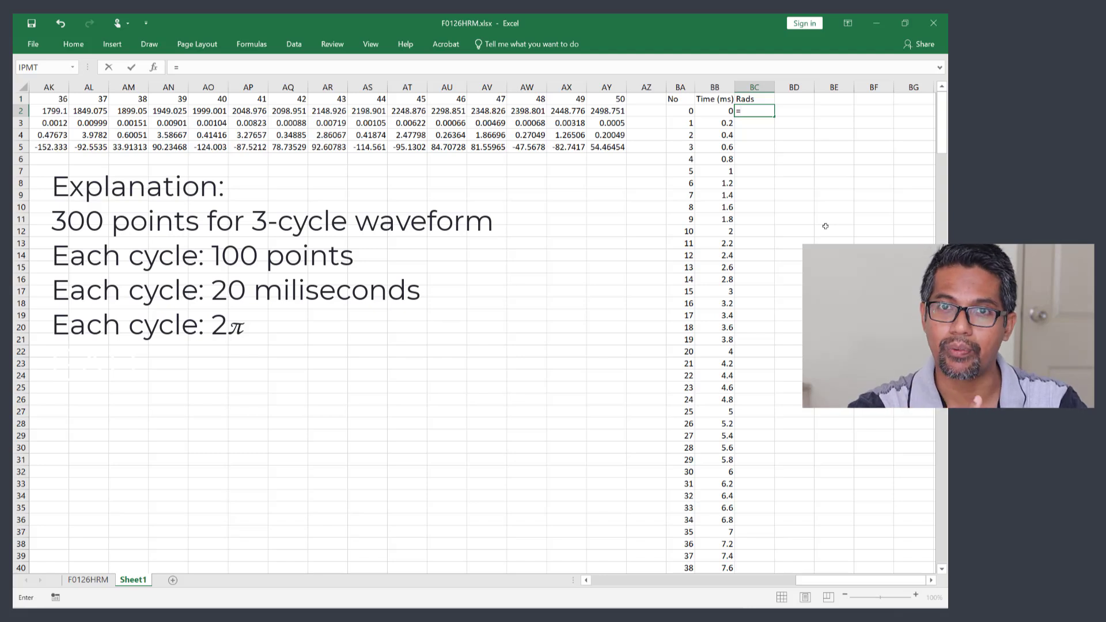
pyautogui.press('Escape')
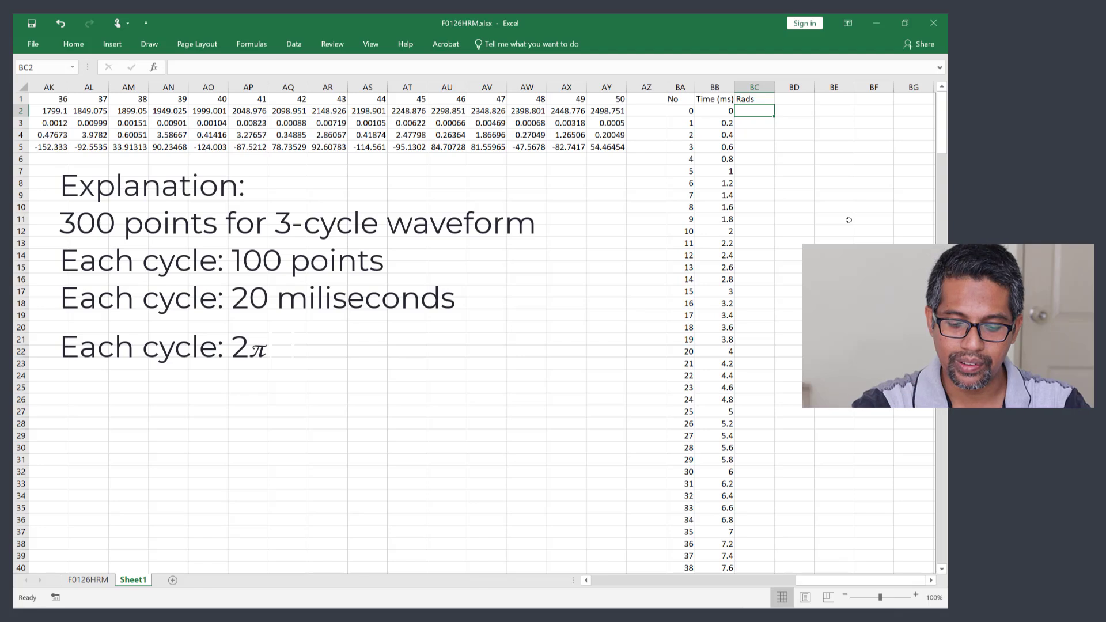
pyautogui.write('=p')
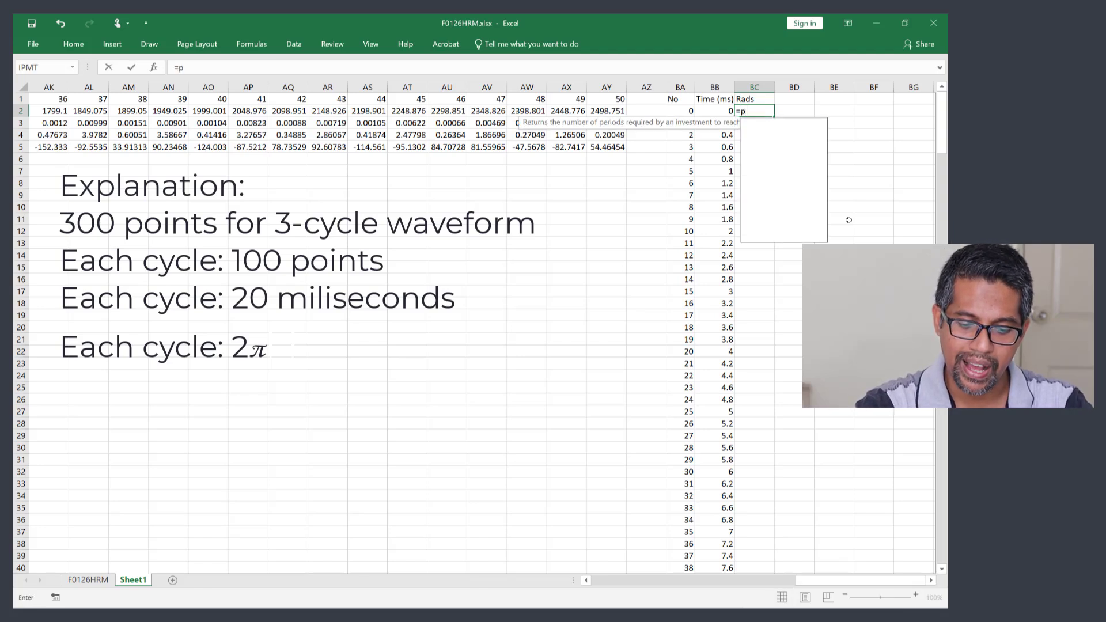
pyautogui.write('i()/5')
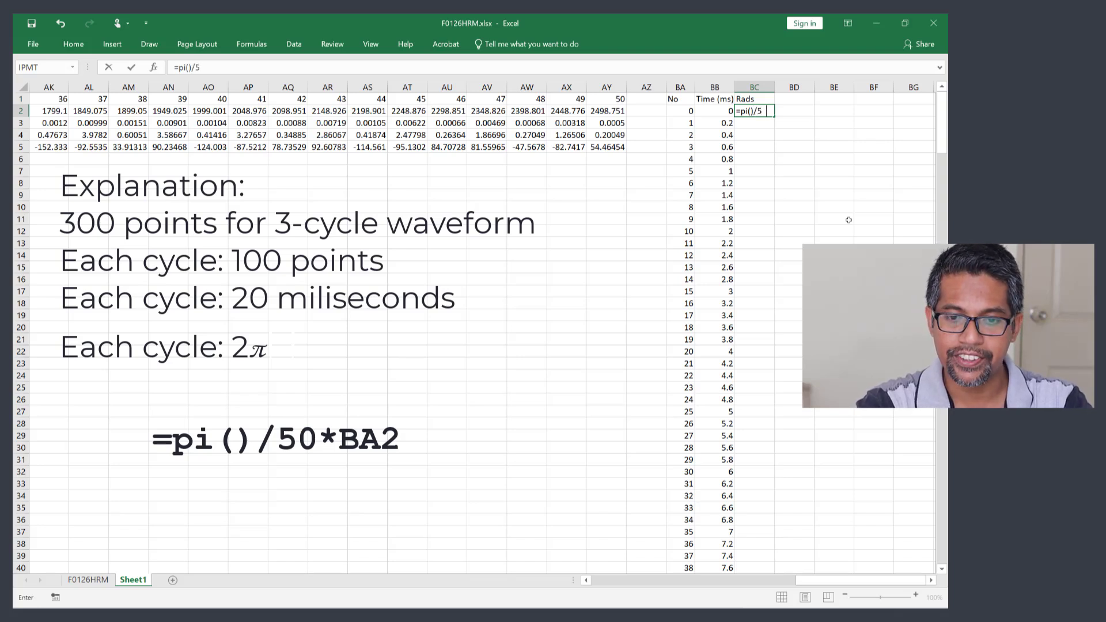
pyautogui.write('0*')
pyautogui.click(682, 111)
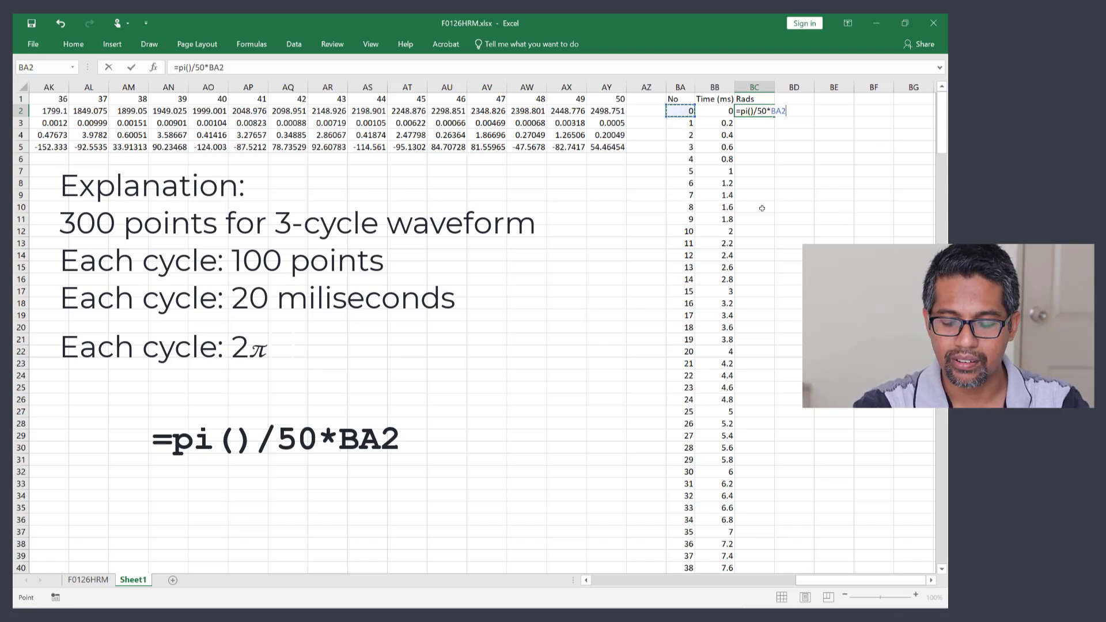
pyautogui.press('Return')
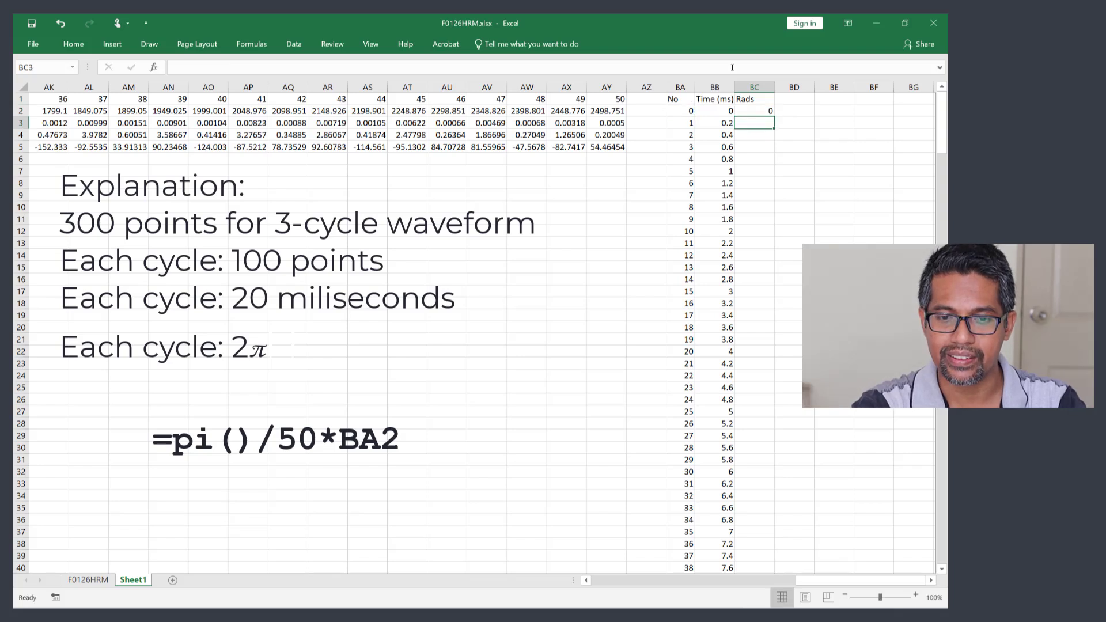
pyautogui.click(757, 109)
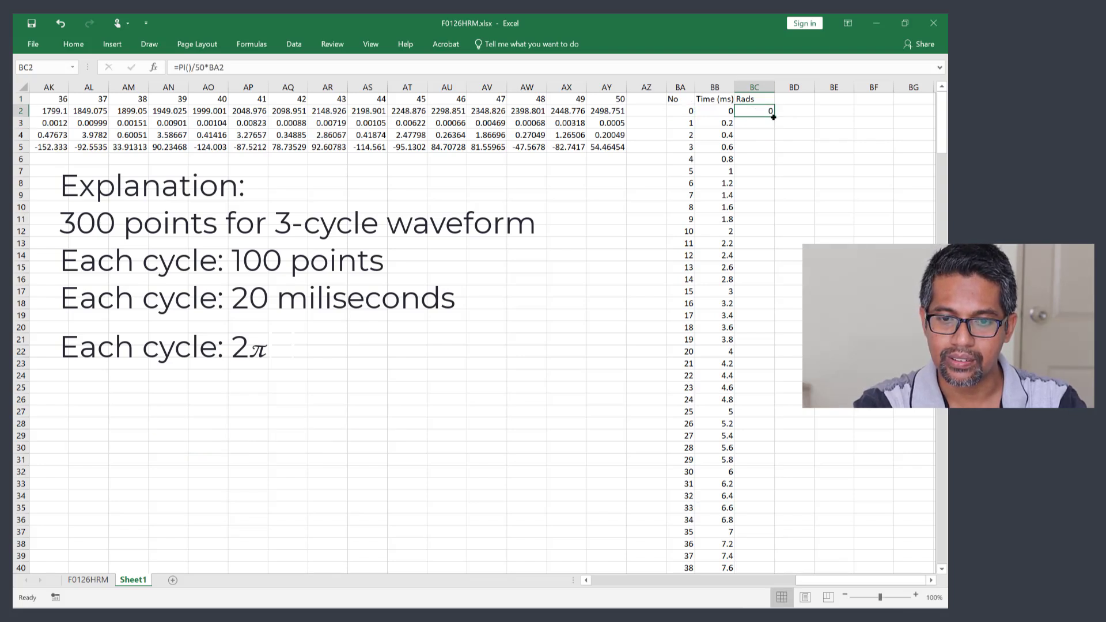
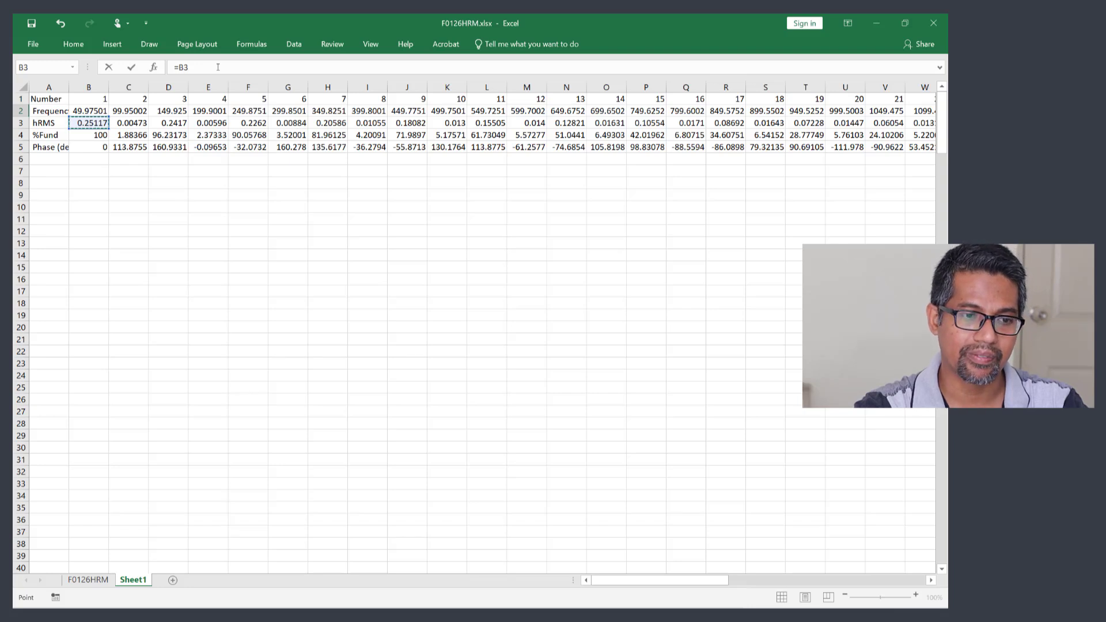
# Complete the Fund formula in BD2 as =B3*sqrt(2)*sin(B1*BC2+B5), using the first harmonic's RMS, number and phase cells.
pyautogui.click(226, 68)
pyautogui.write('*')
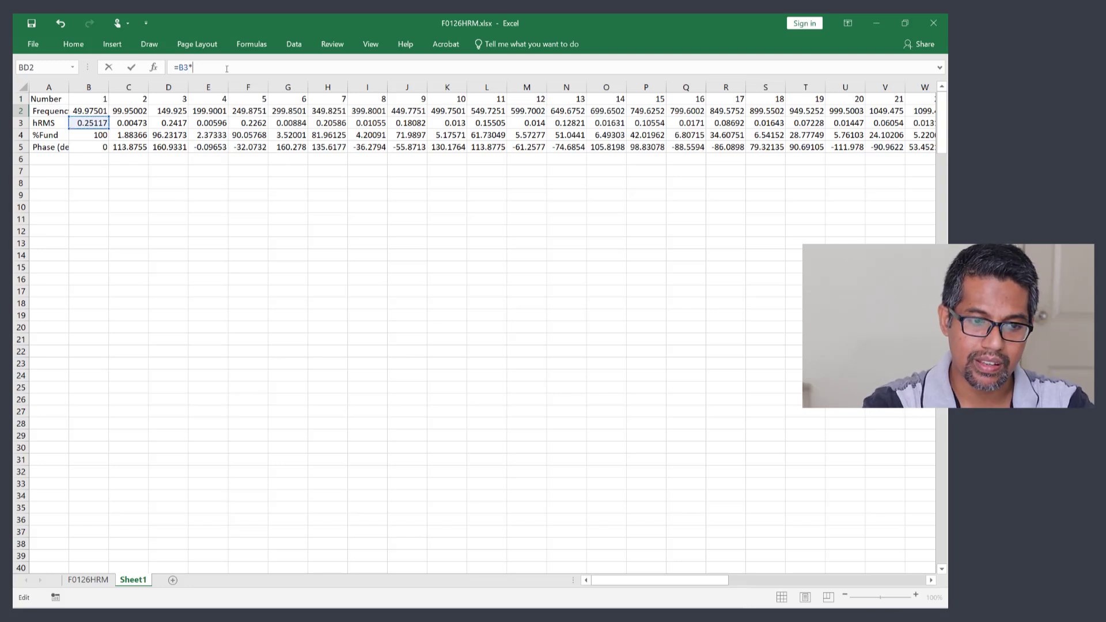
pyautogui.write('sqrt(2)')
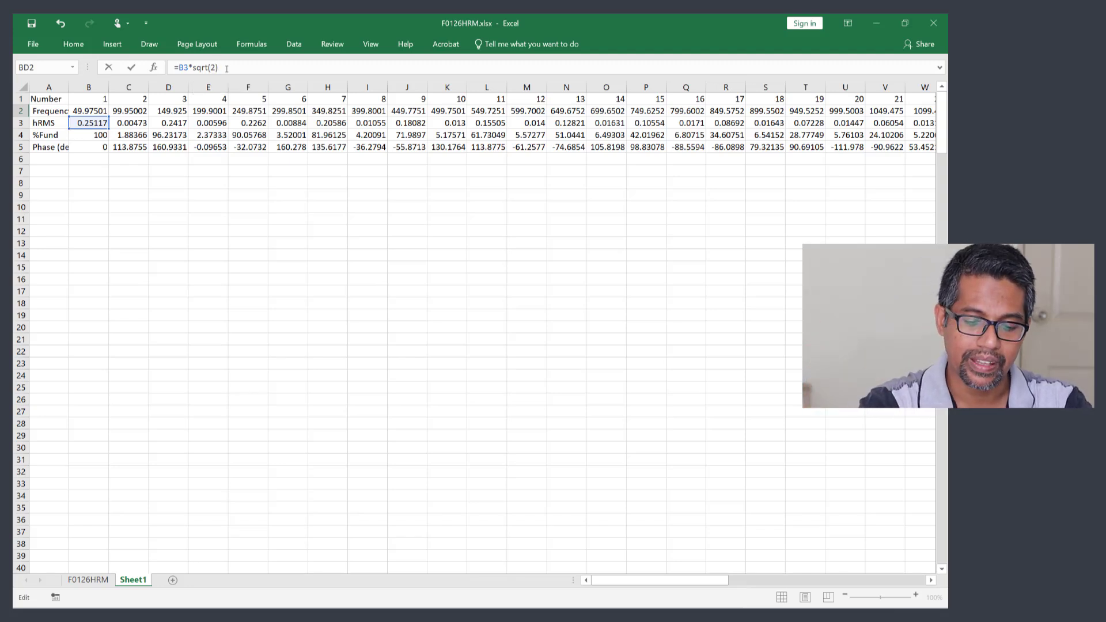
pyautogui.write('*sin(')
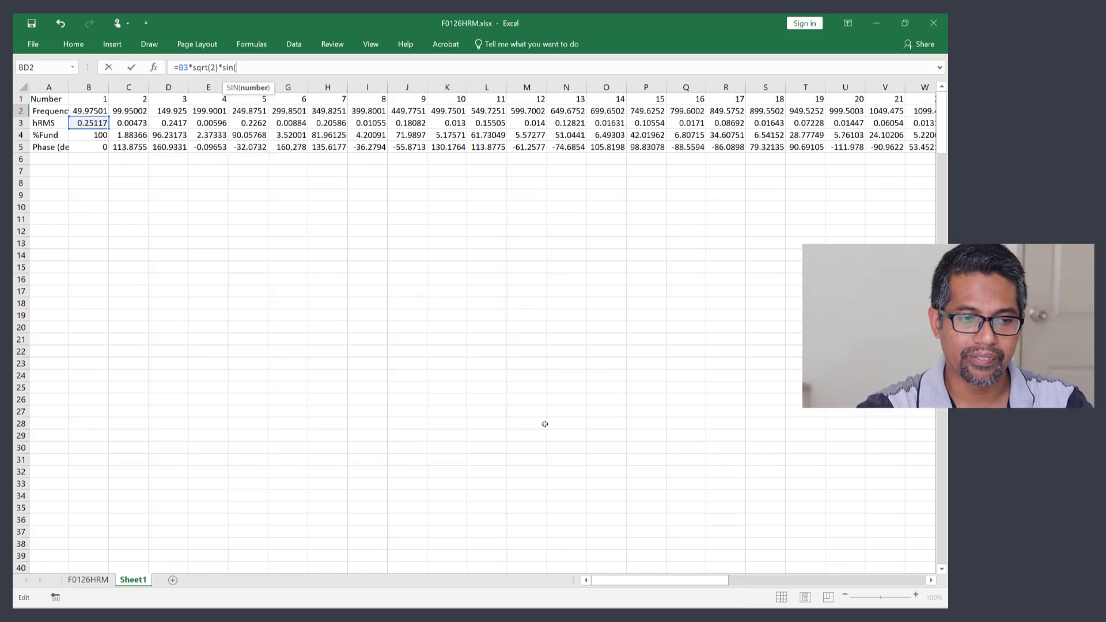
pyautogui.click(91, 100)
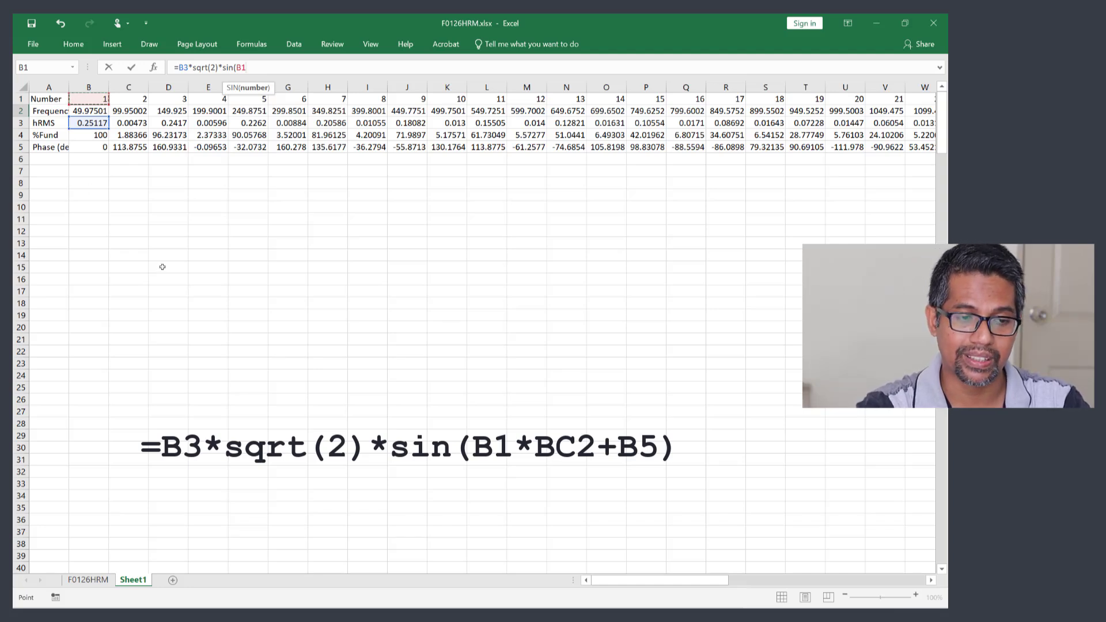
pyautogui.write('*')
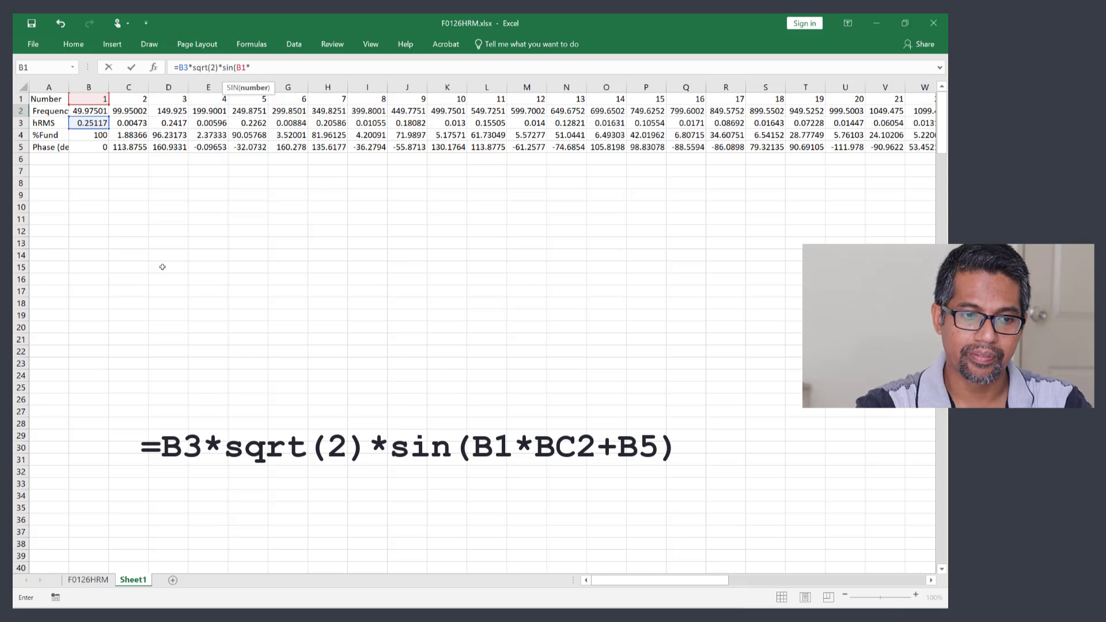
pyautogui.moveTo(596, 572); pyautogui.dragTo(814, 567)
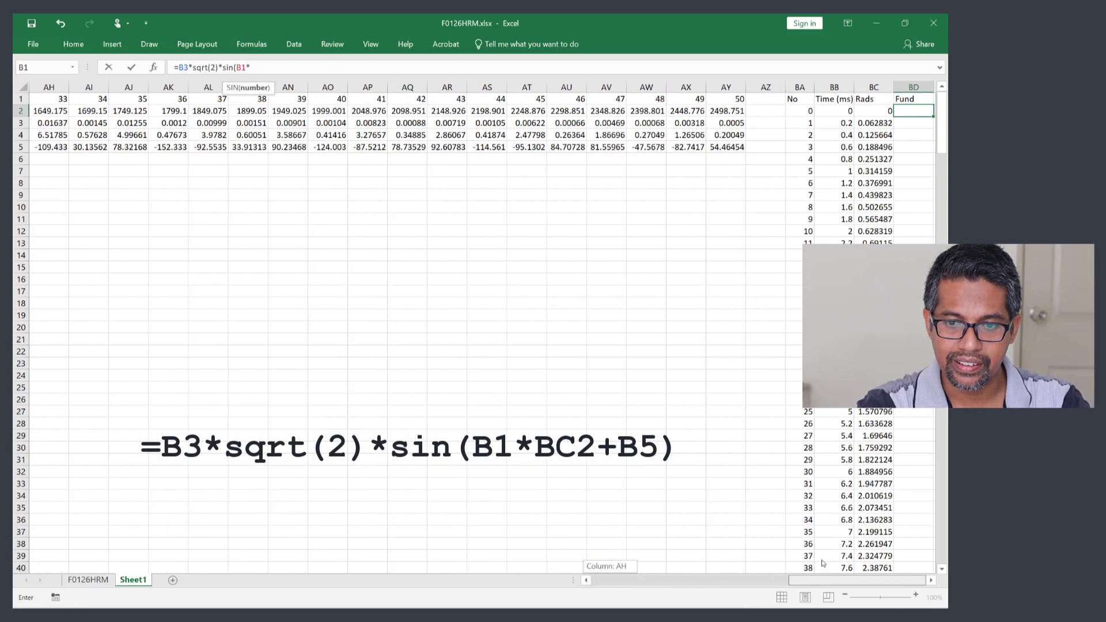
pyautogui.click(877, 109)
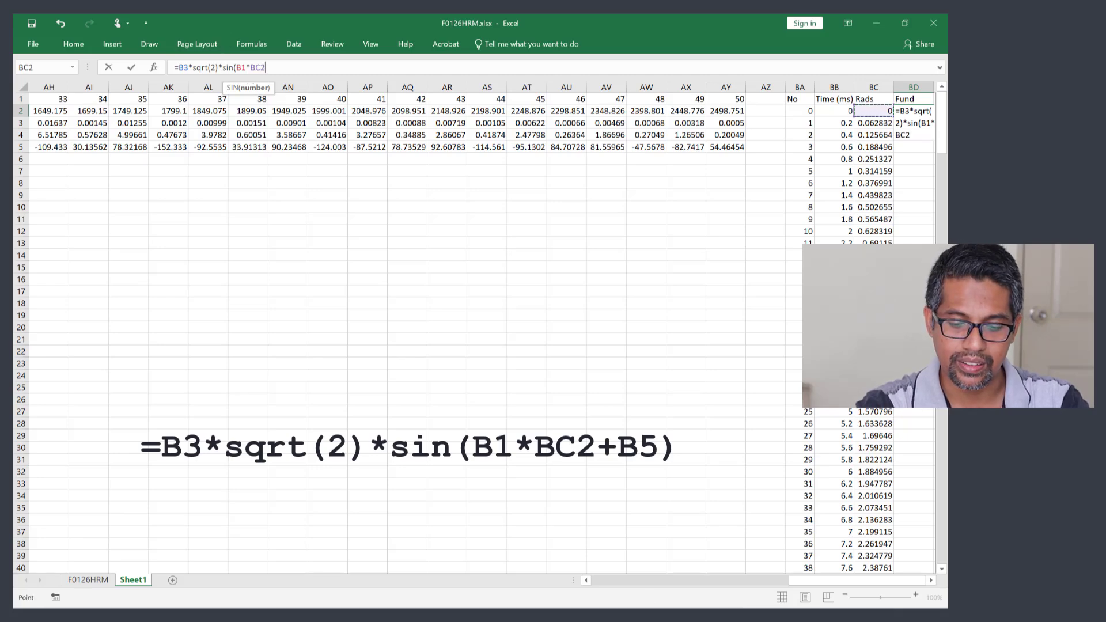
pyautogui.hscroll(-10, 562, 500)
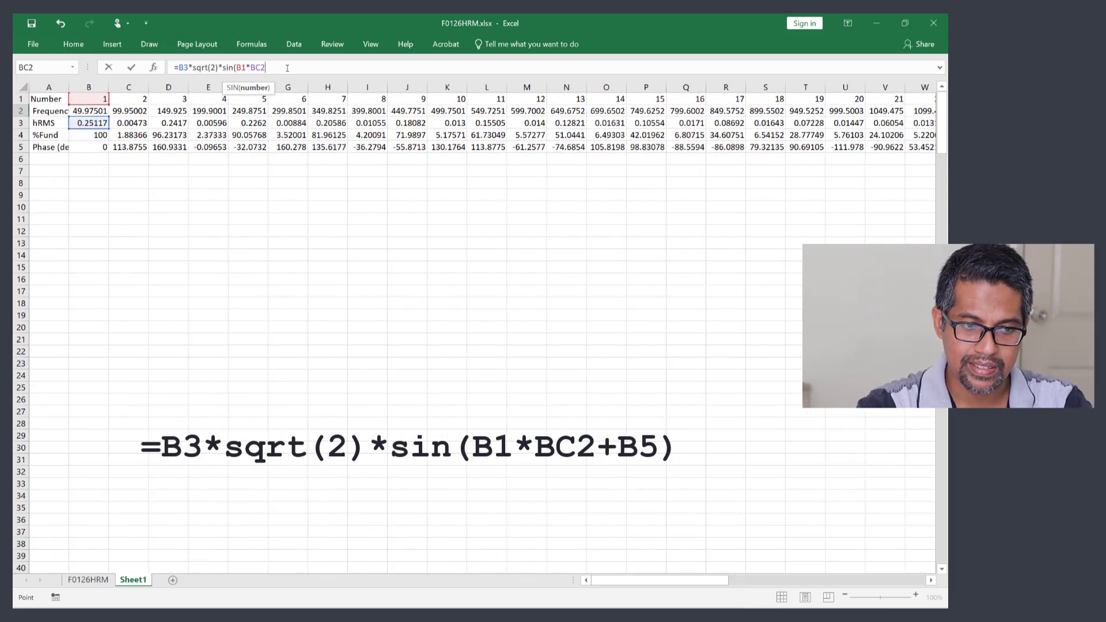
pyautogui.write('+')
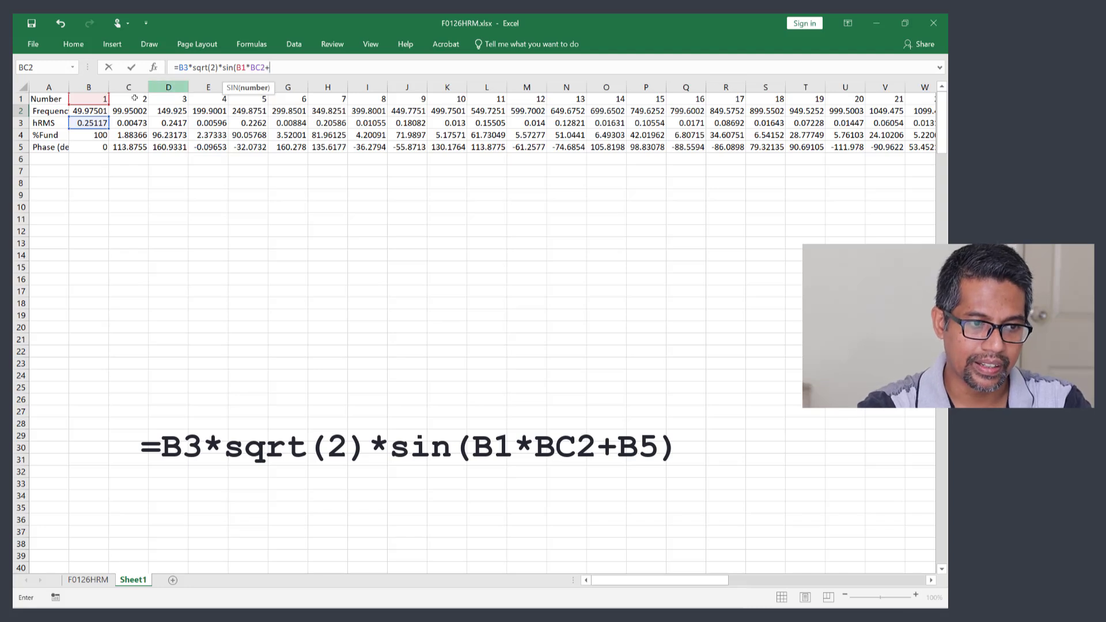
pyautogui.click(91, 147)
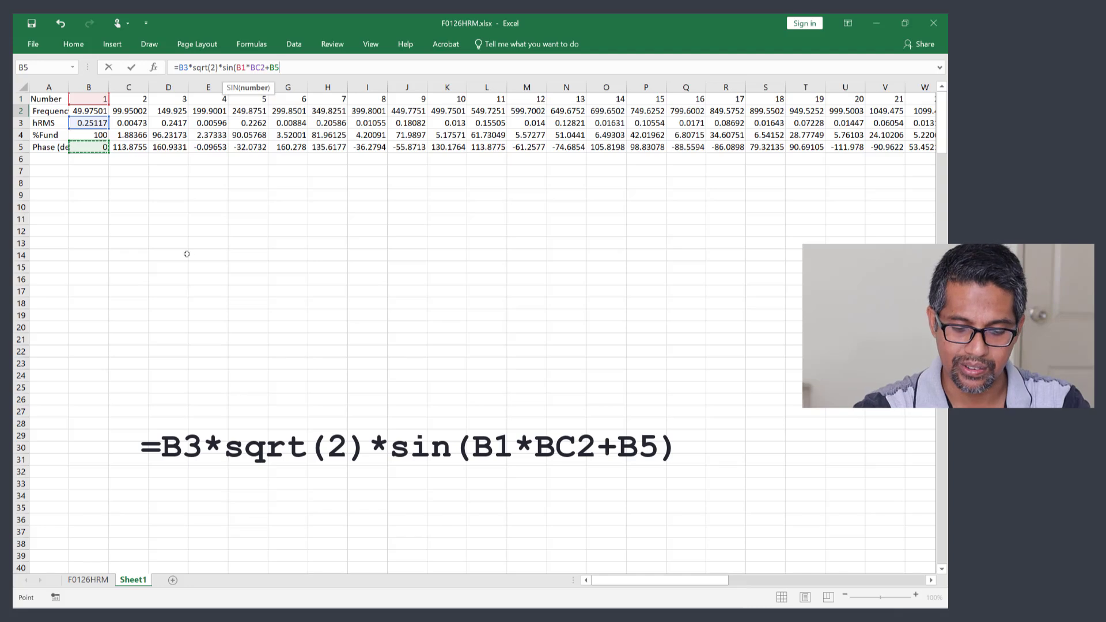
pyautogui.write(')')
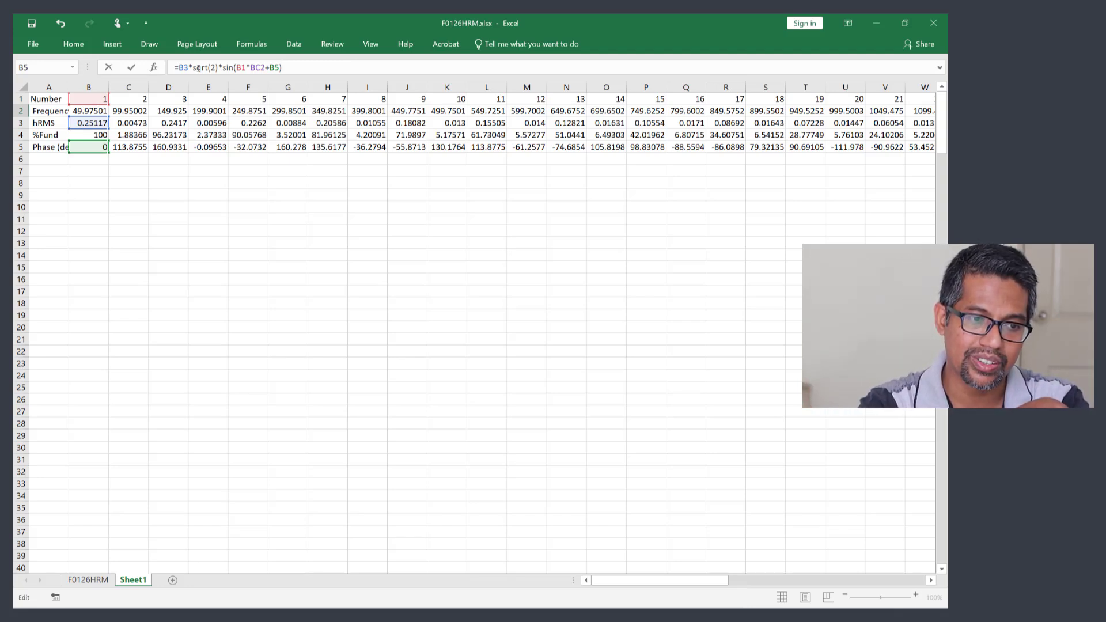
# Lock the row and column references so that the BD2 formula reads =B$3*sqrt(2)*sin(B$1*$BC2+B$5), and commit it.
pyautogui.click(176, 69)
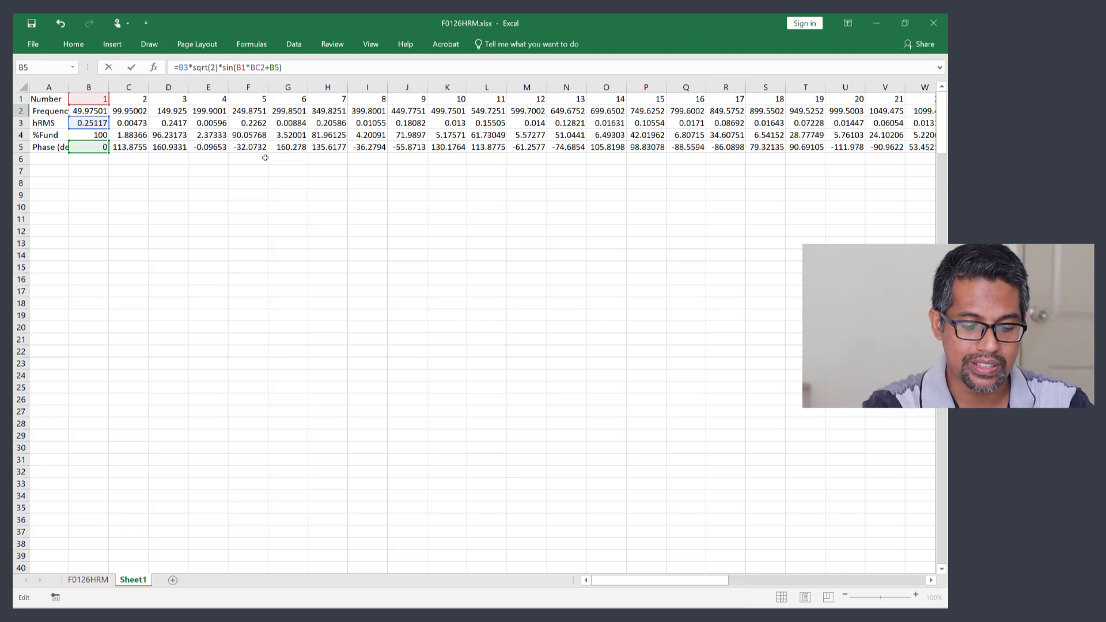
pyautogui.write('$')
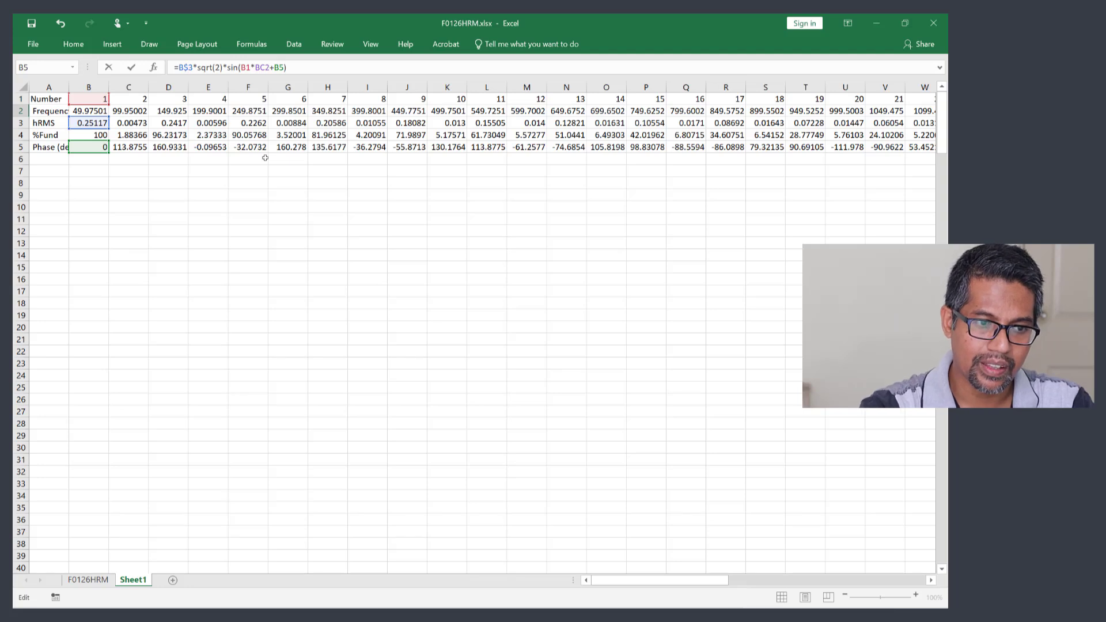
pyautogui.click(242, 67)
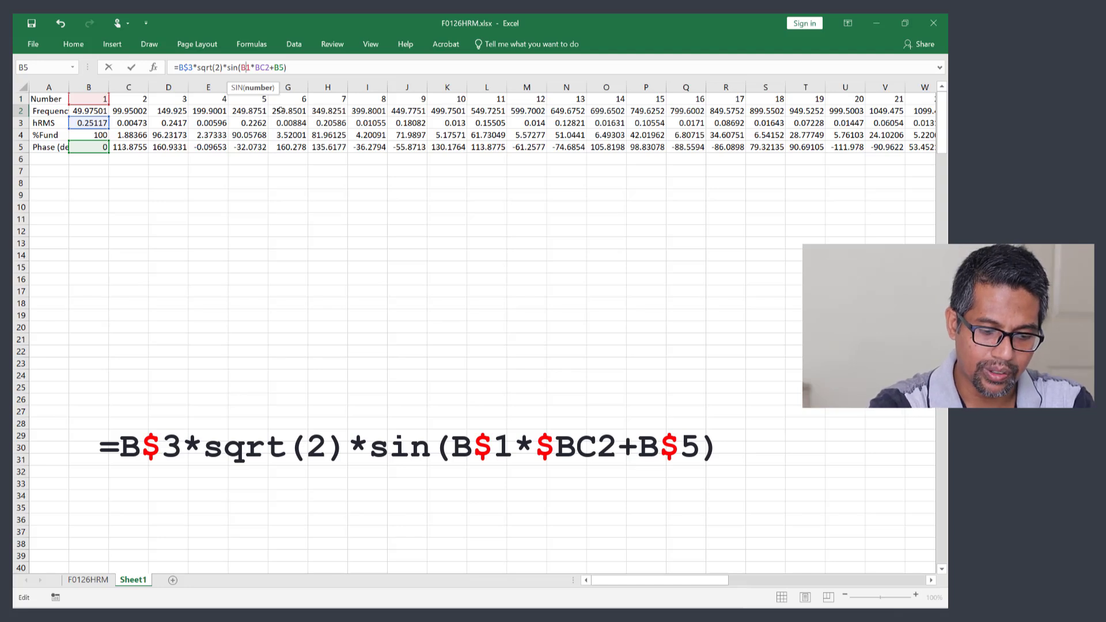
pyautogui.write('$')
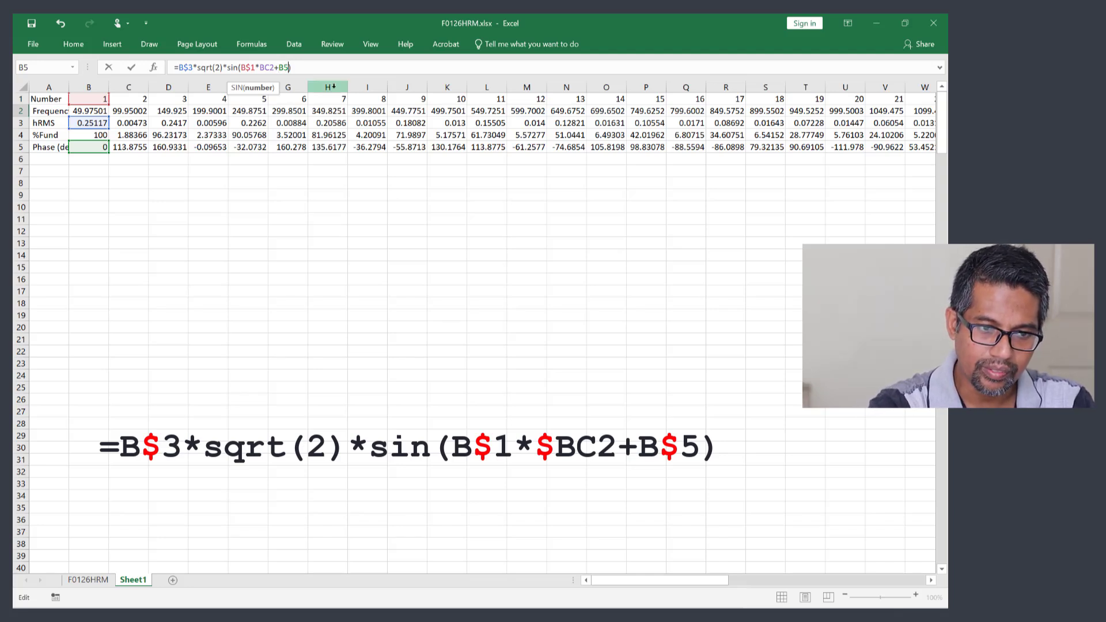
pyautogui.write('5')
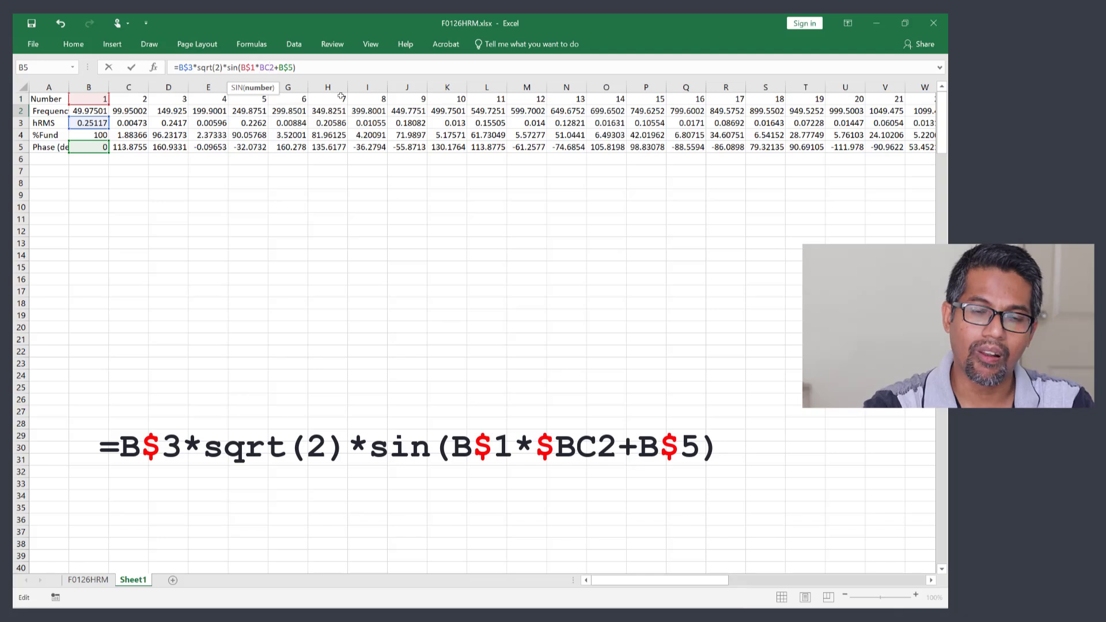
pyautogui.click(259, 68)
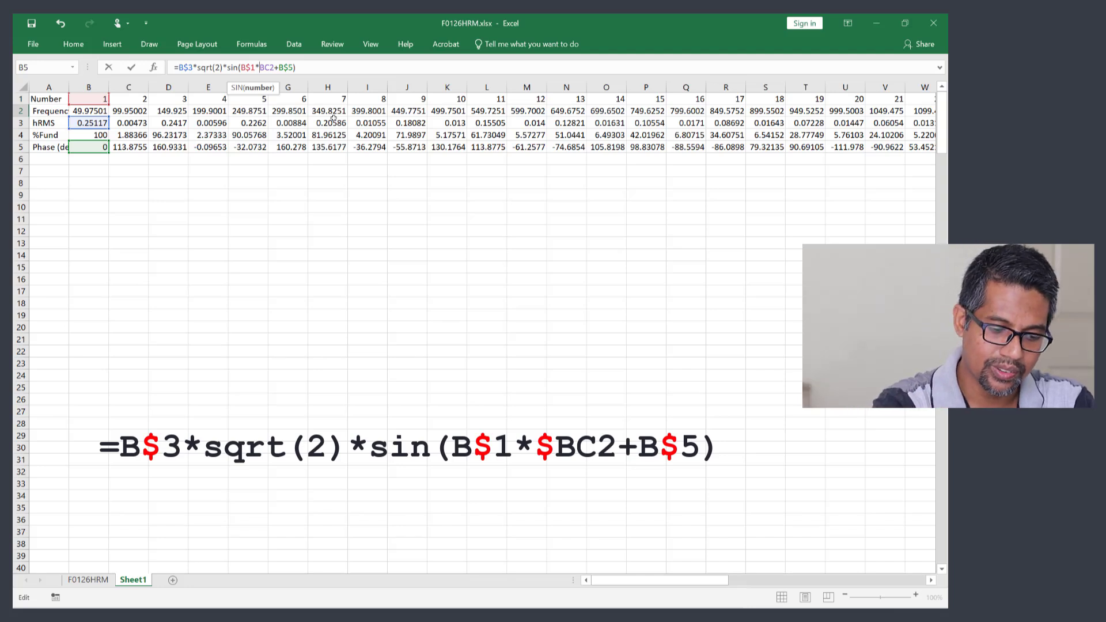
pyautogui.write('$')
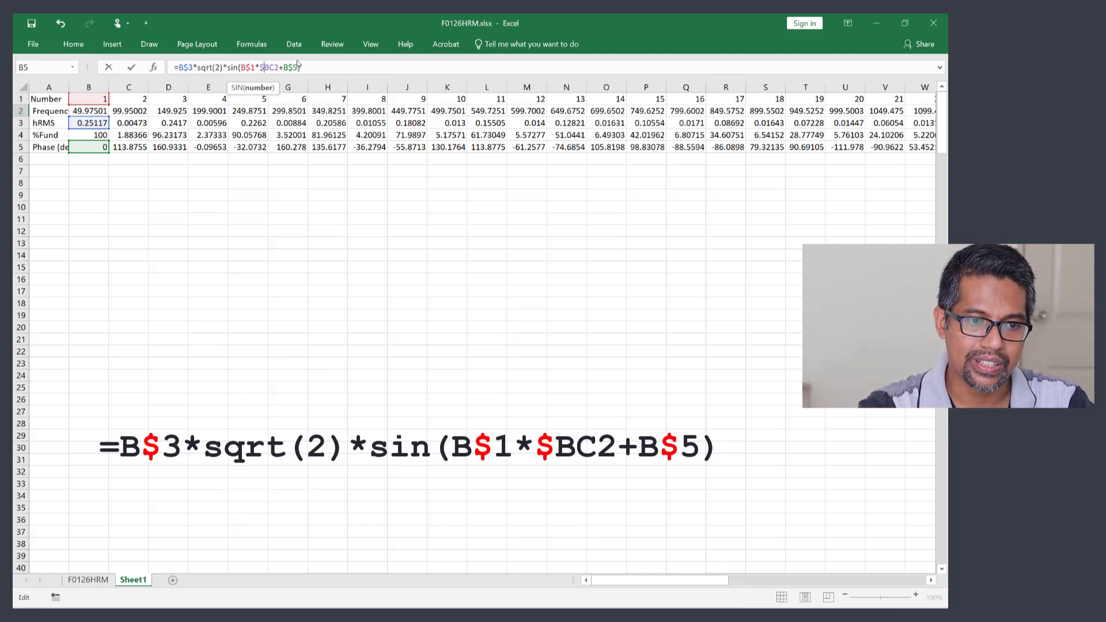
pyautogui.moveTo(300, 67); pyautogui.dragTo(158, 70)
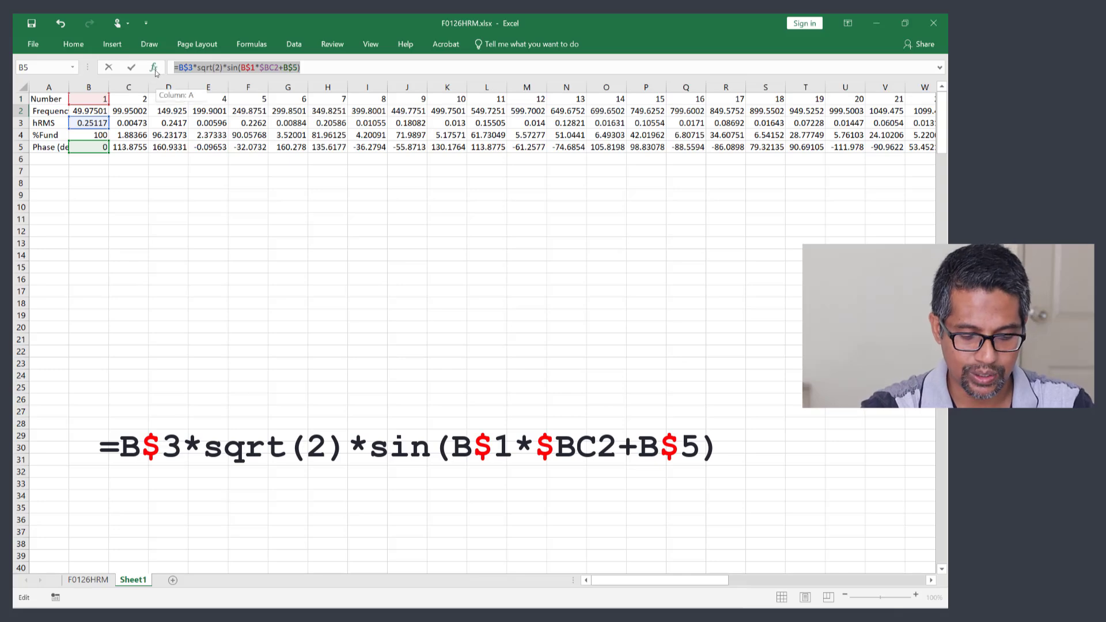
pyautogui.click(369, 67)
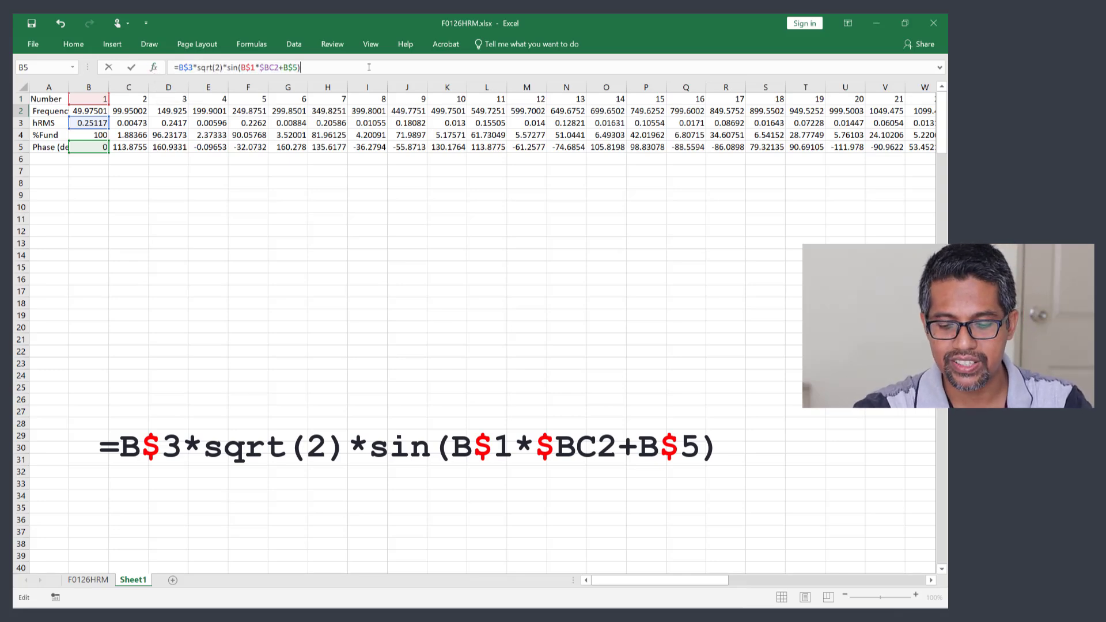
pyautogui.press('Escape')
# Fill the BD2 formula down the Fund column alongside the whole number series.
pyautogui.hscroll(5, 584, 558)
pyautogui.click(533, 114)
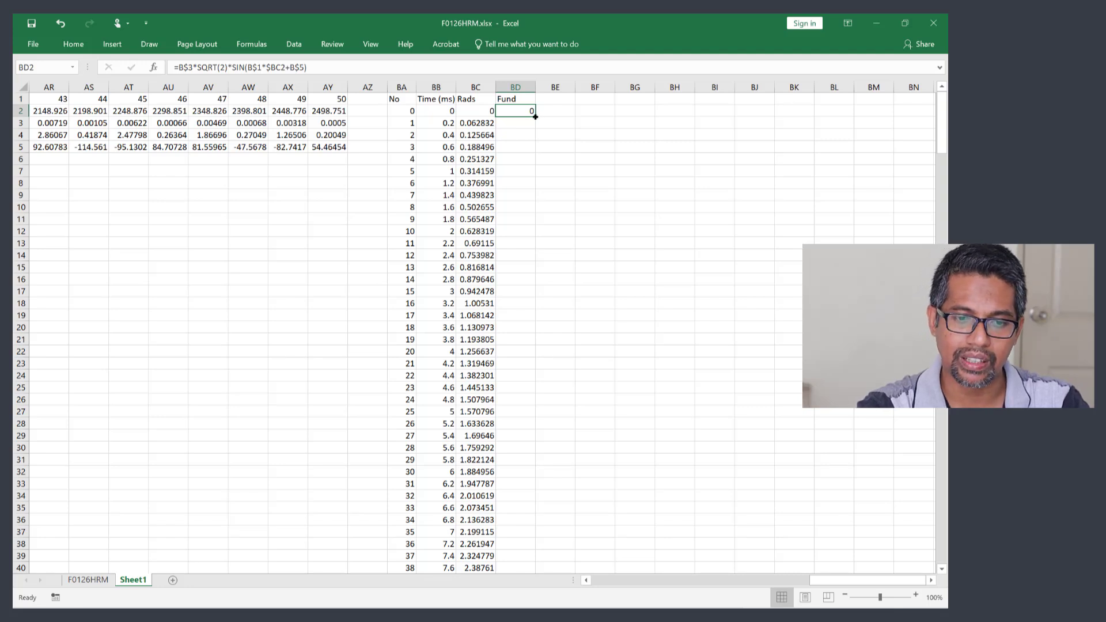
pyautogui.doubleClick(536, 117)
pyautogui.click(614, 243)
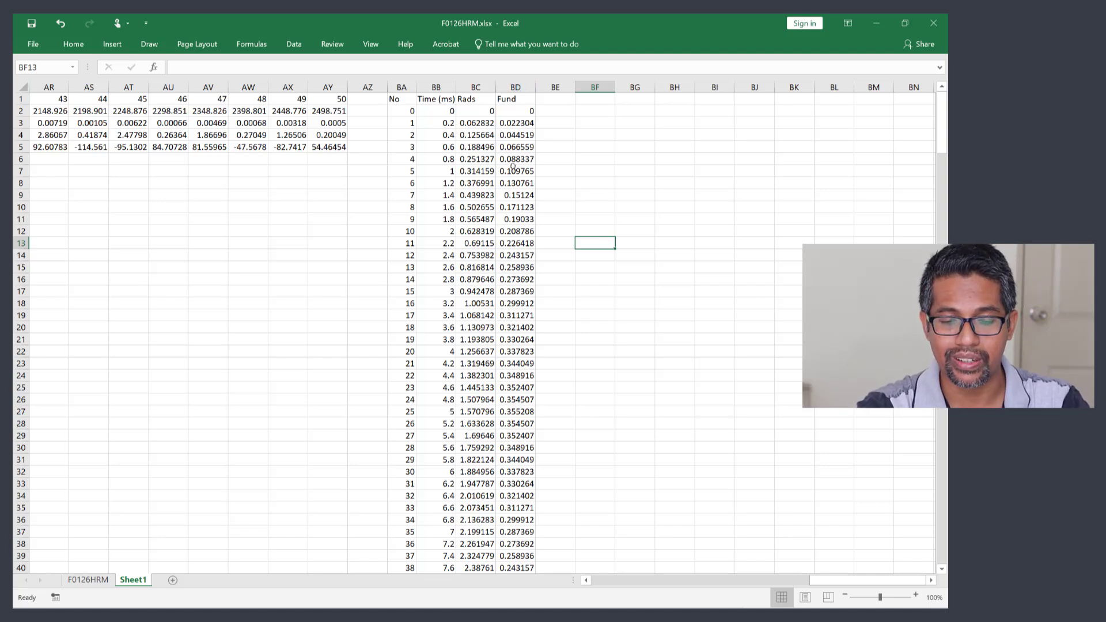
# Plot the Fund column against Time (ms) as a scatter chart with smooth lines.
pyautogui.click(517, 87)
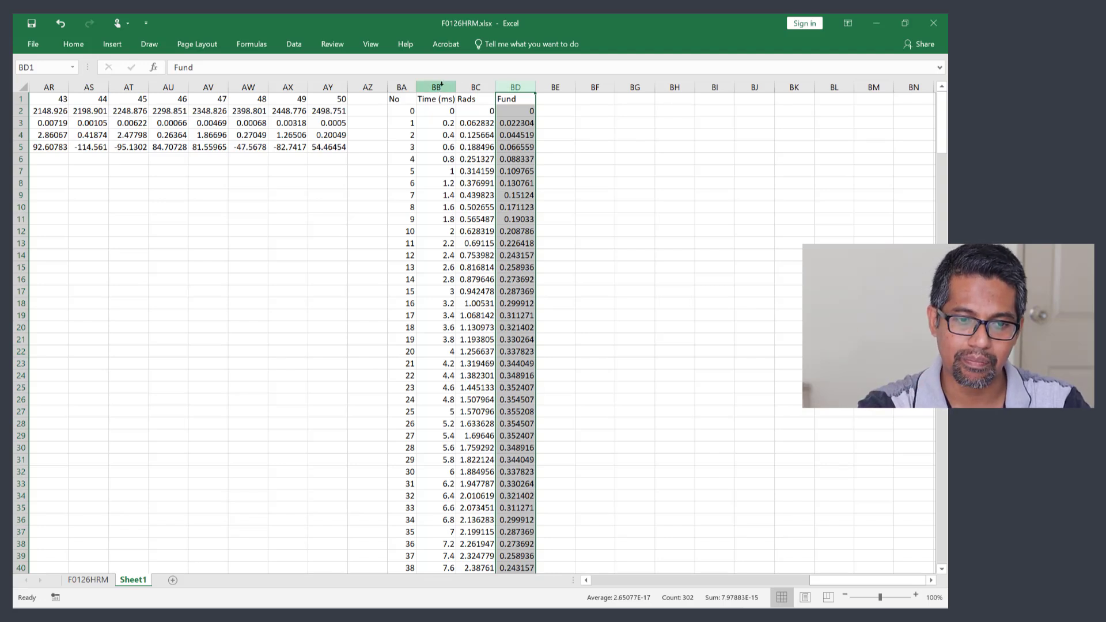
pyautogui.keyDown('ctrl'); pyautogui.click(442, 86); pyautogui.keyUp('ctrl')
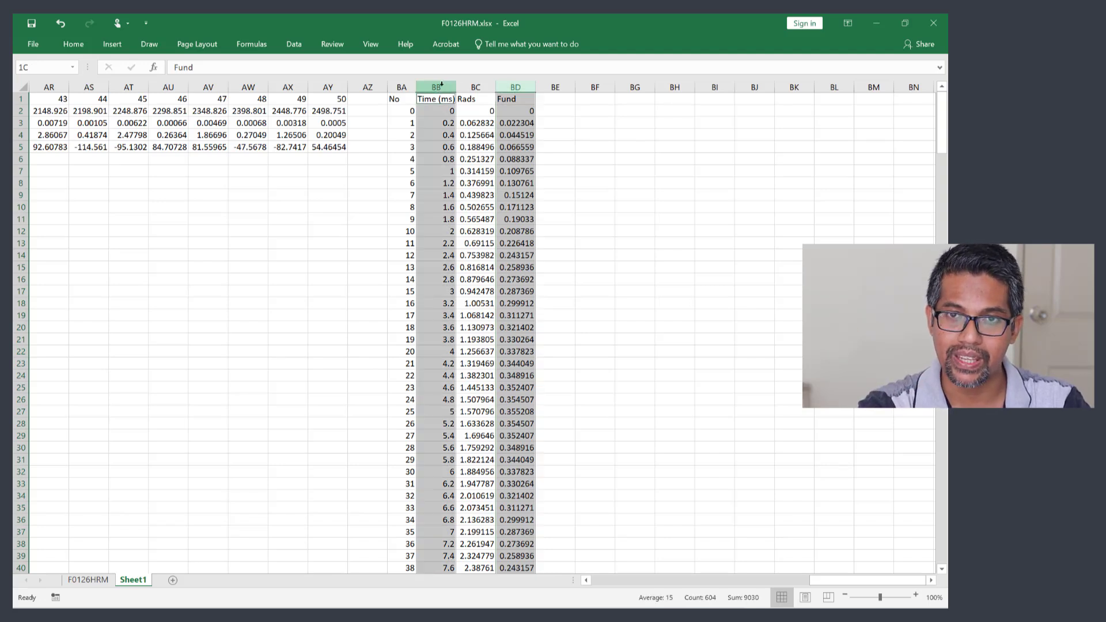
pyautogui.click(109, 46)
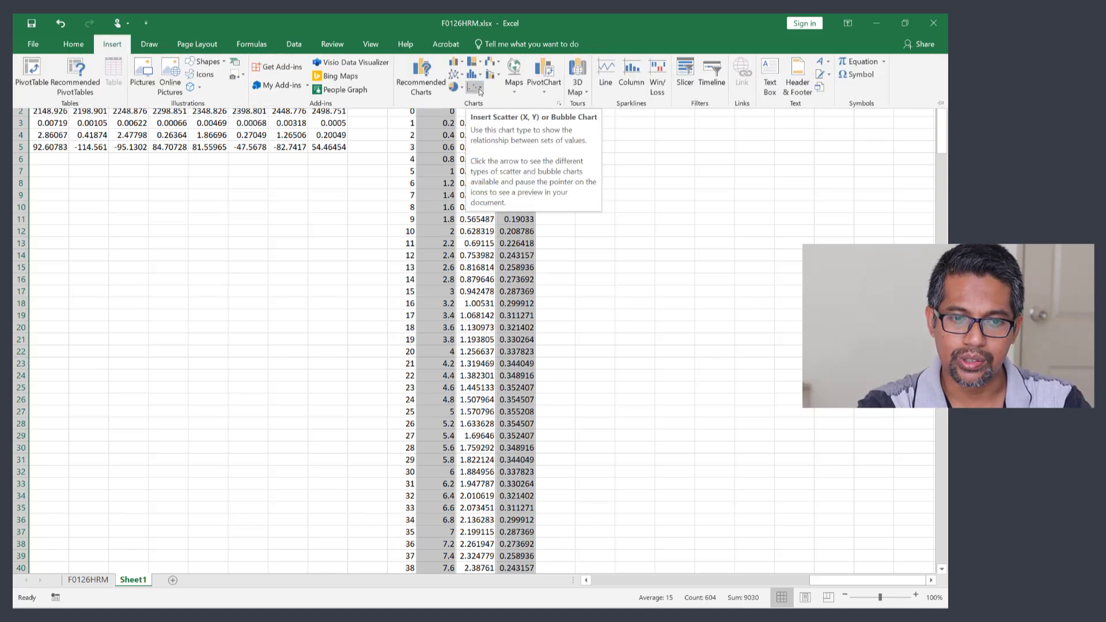
pyautogui.click(480, 90)
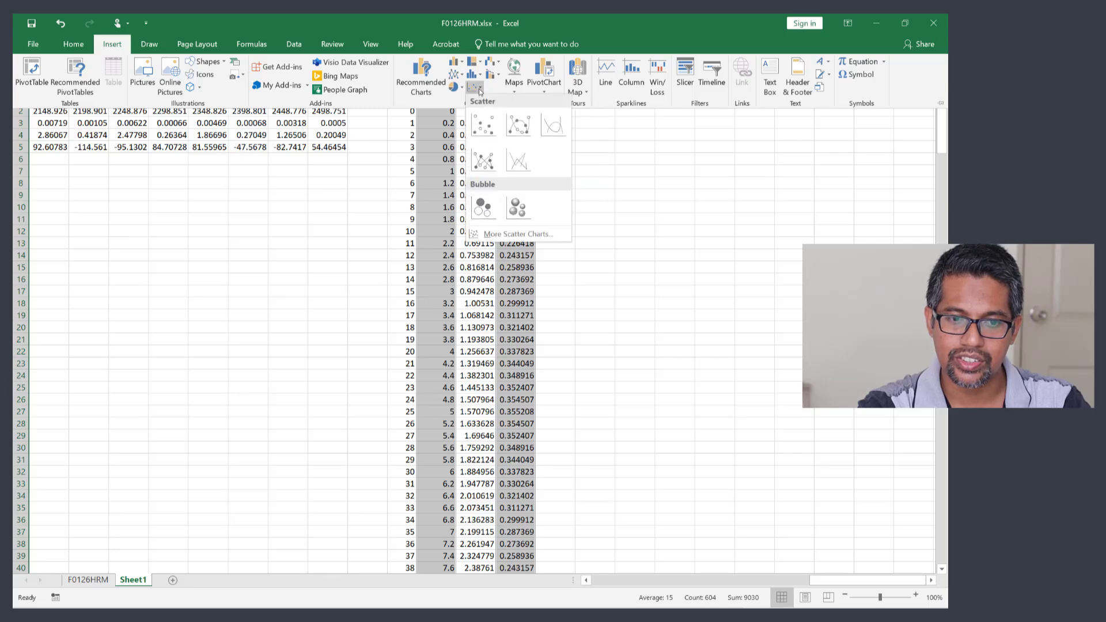
pyautogui.click(559, 127)
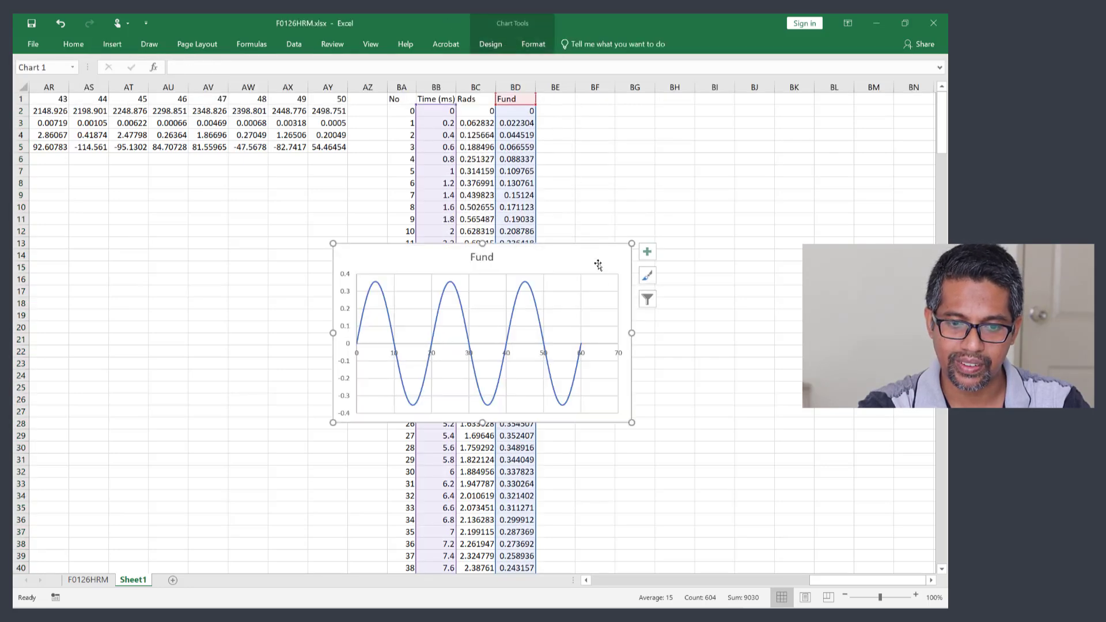
# Move and widen the Fund chart to check the waveform, and delete the chart.
pyautogui.moveTo(600, 263); pyautogui.dragTo(487, 208)
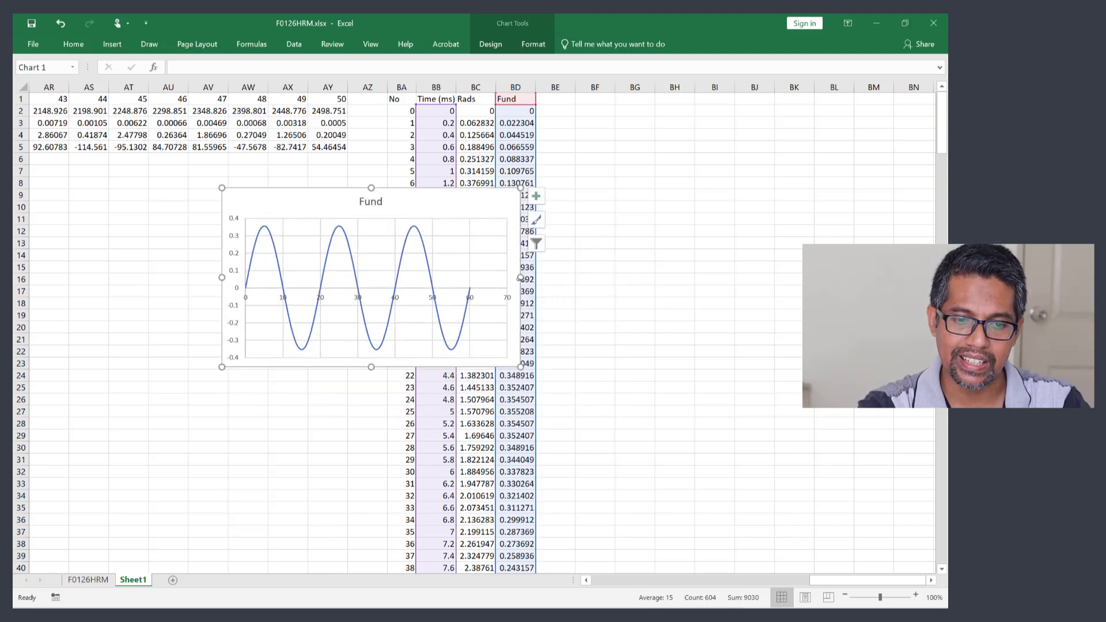
pyautogui.moveTo(597, 283); pyautogui.dragTo(752, 291)
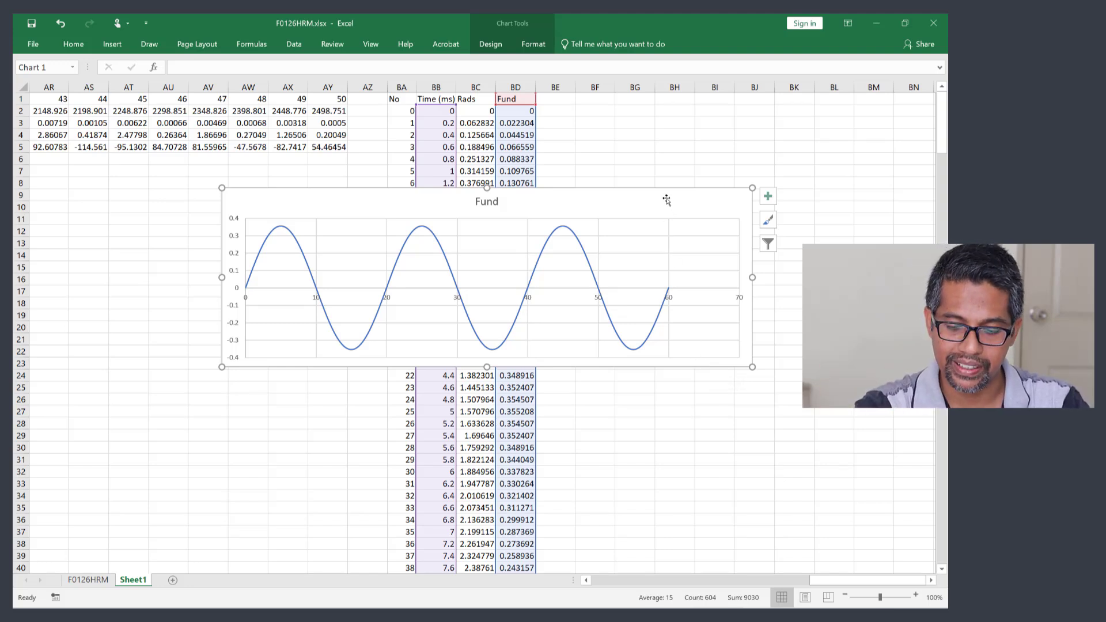
pyautogui.press('Delete')
# Enter the harmonic column headers 2nd in BE1 and 3rd in BF1.
pyautogui.click(562, 99)
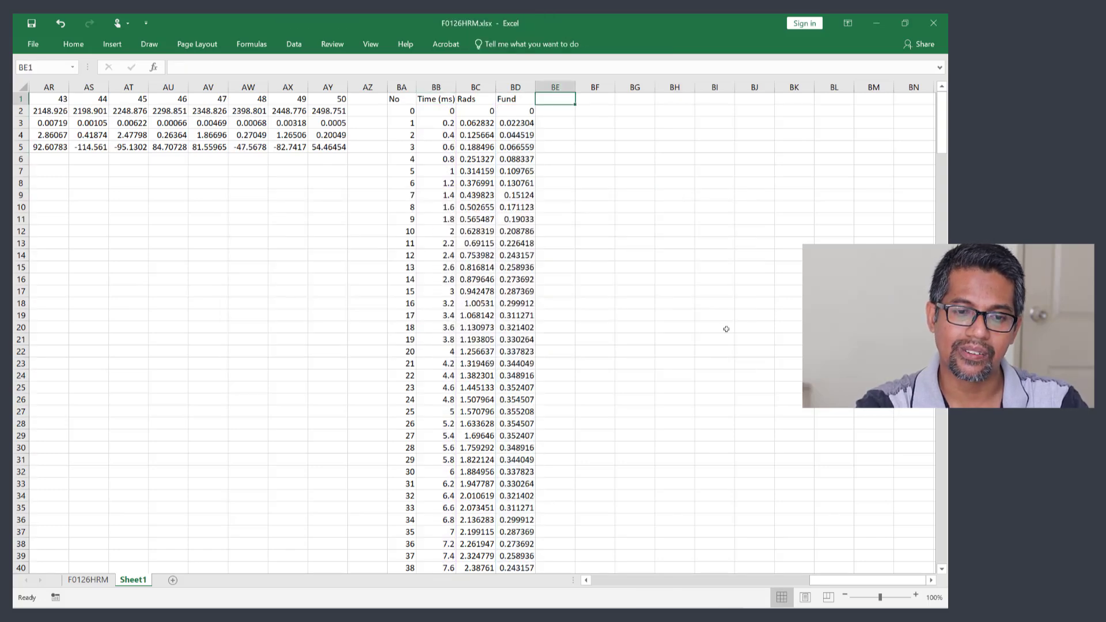
pyautogui.write('2nd')
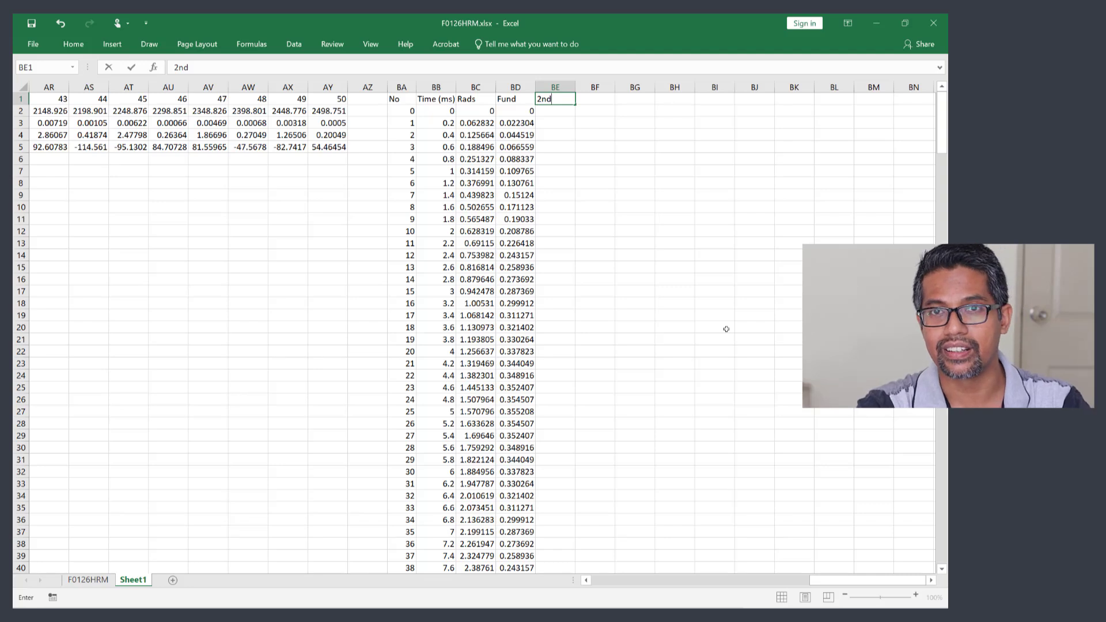
pyautogui.press('Return')
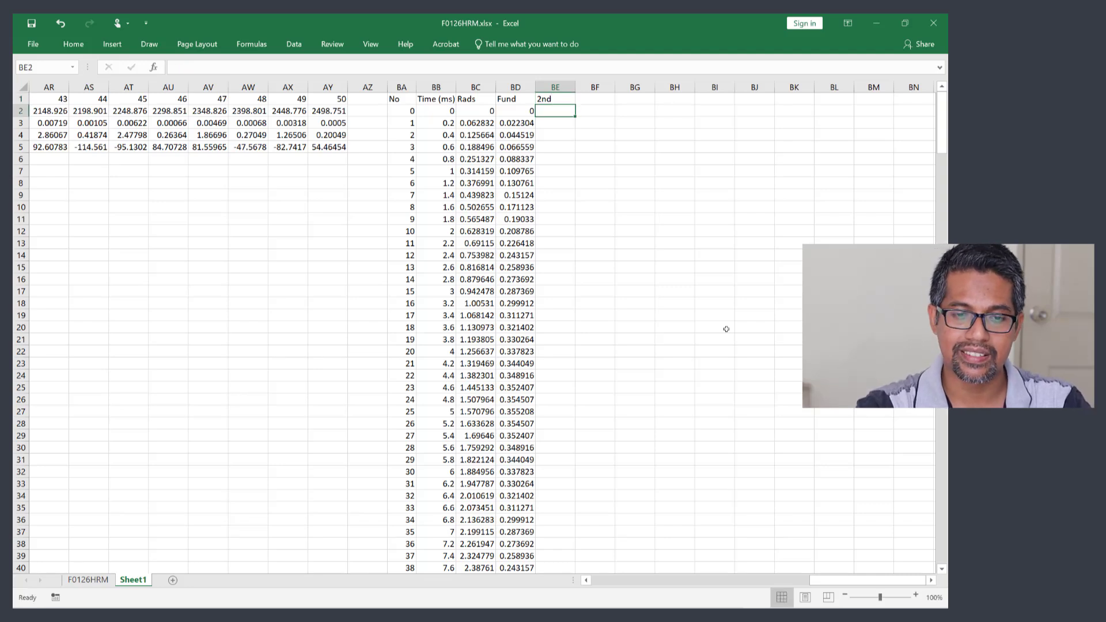
pyautogui.press('Up')
pyautogui.press('Right')
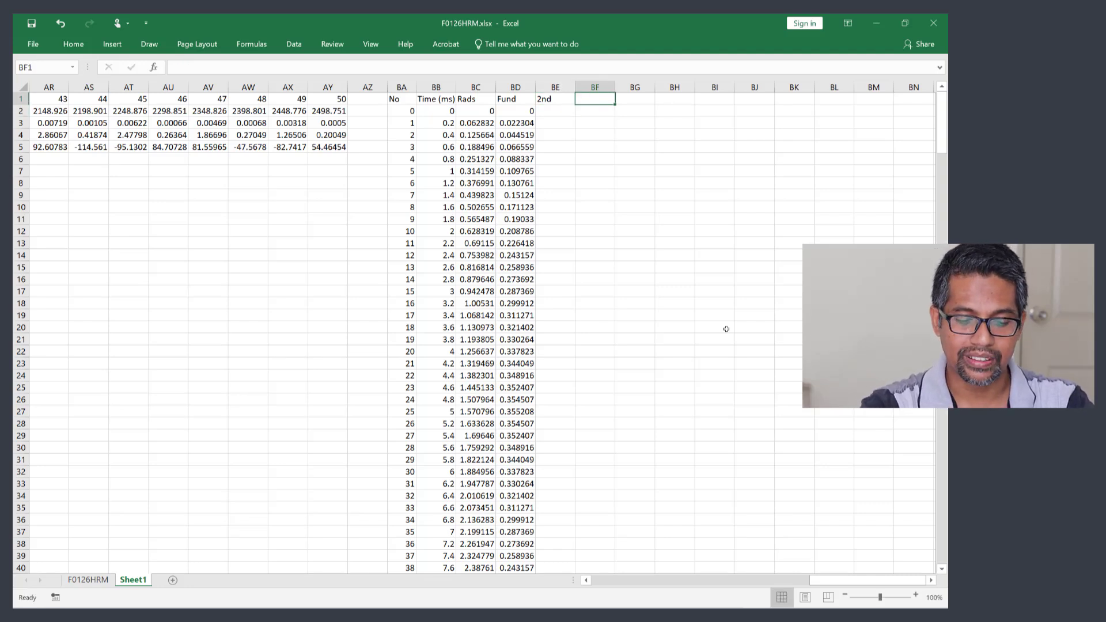
pyautogui.write('3rd')
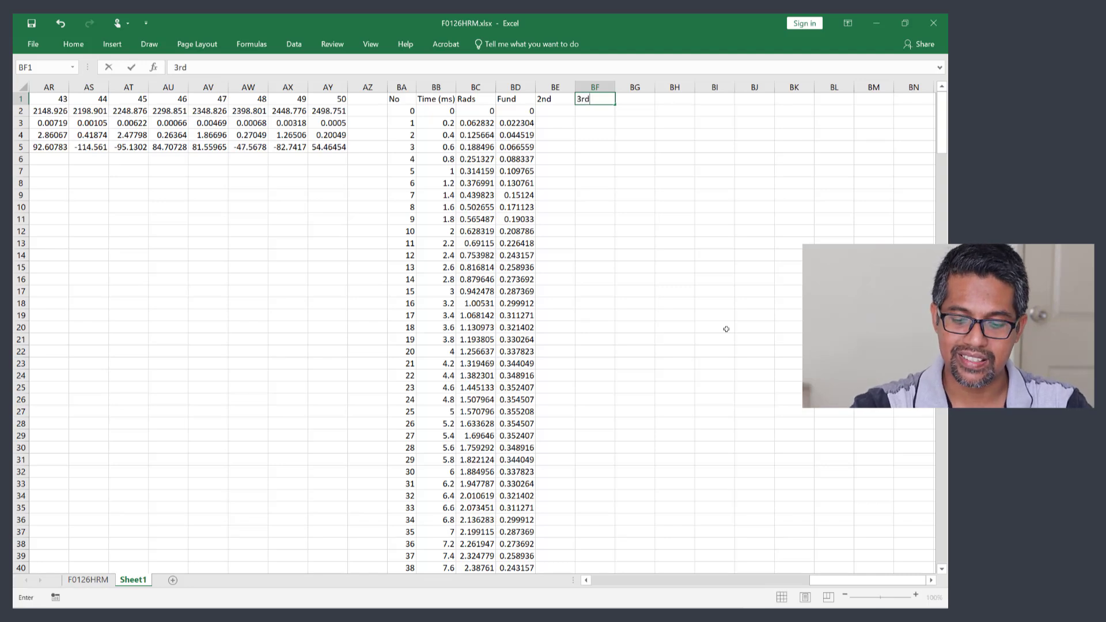
pyautogui.press('Return')
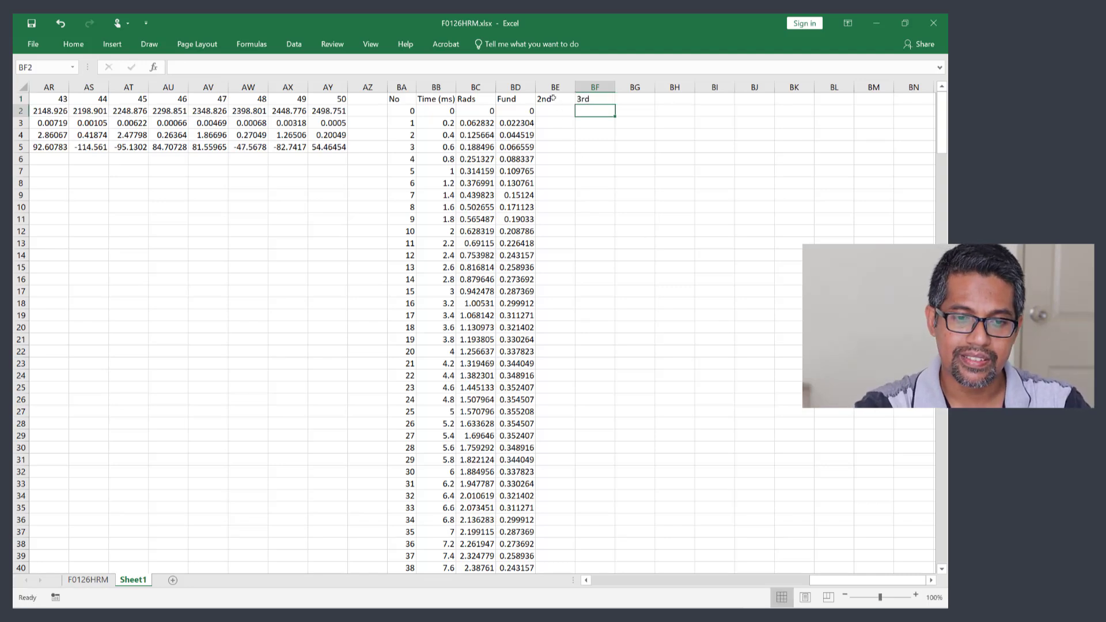
# Extend the 2nd and 3rd headers as a series along row 1 up to 50th in DA1.
pyautogui.moveTo(553, 98); pyautogui.dragTo(586, 96)
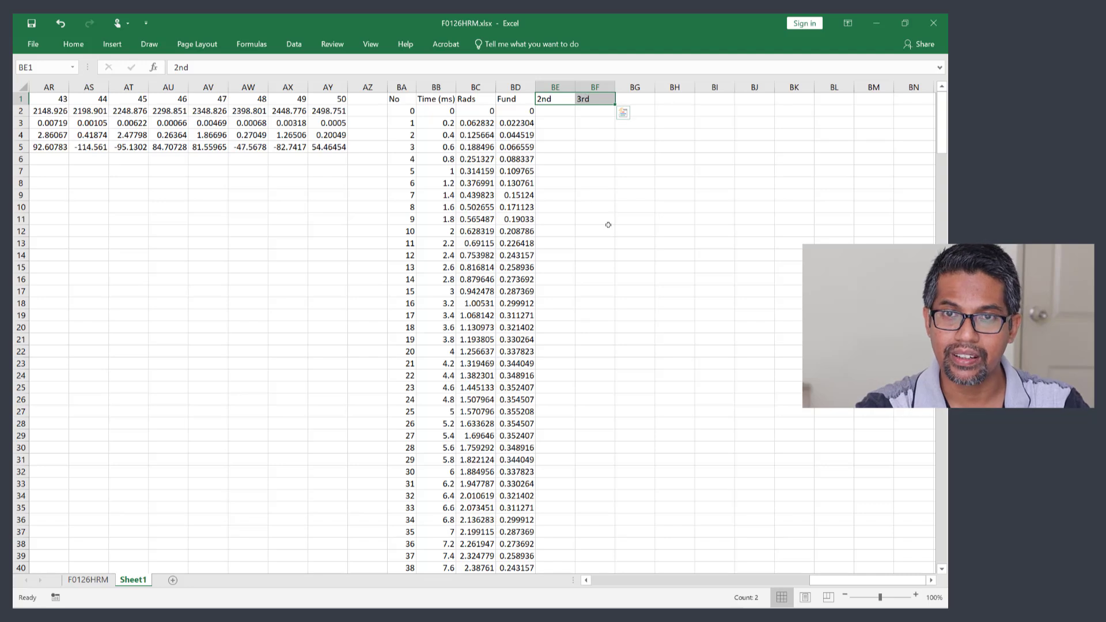
pyautogui.moveTo(614, 103); pyautogui.dragTo(614, 103)
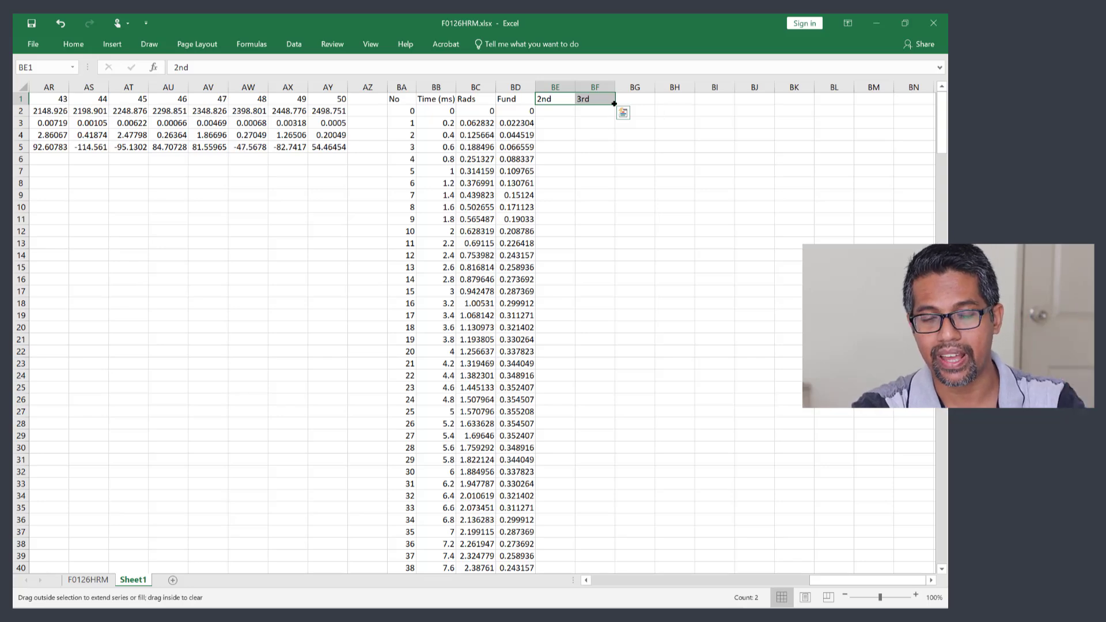
pyautogui.moveTo(615, 103); pyautogui.dragTo(918, 117)
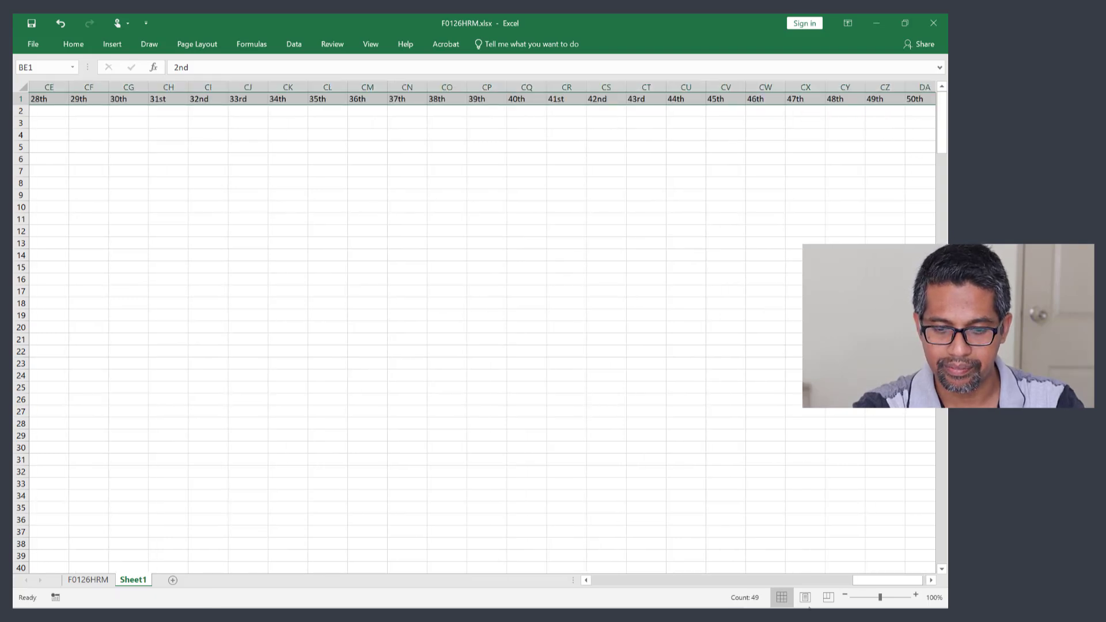
pyautogui.click(932, 583)
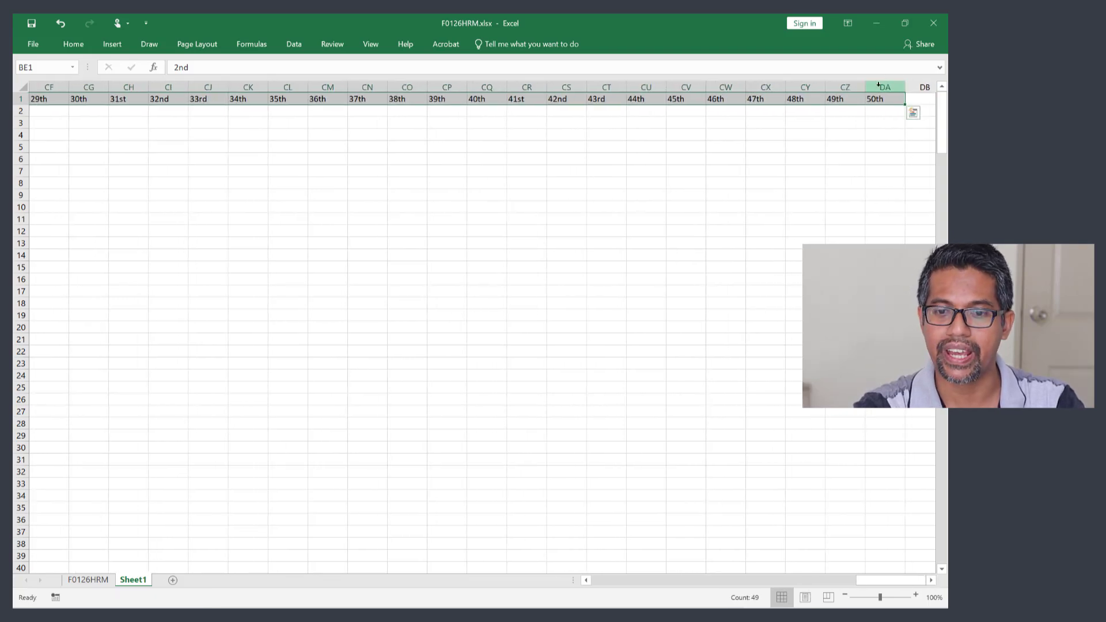
pyautogui.moveTo(862, 186); pyautogui.dragTo(860, 195)
# Fill the BD2 Fund formula across row 2 through the 50th harmonic column, DA.
pyautogui.moveTo(873, 582); pyautogui.dragTo(745, 596)
pyautogui.click(598, 168)
pyautogui.click(567, 112)
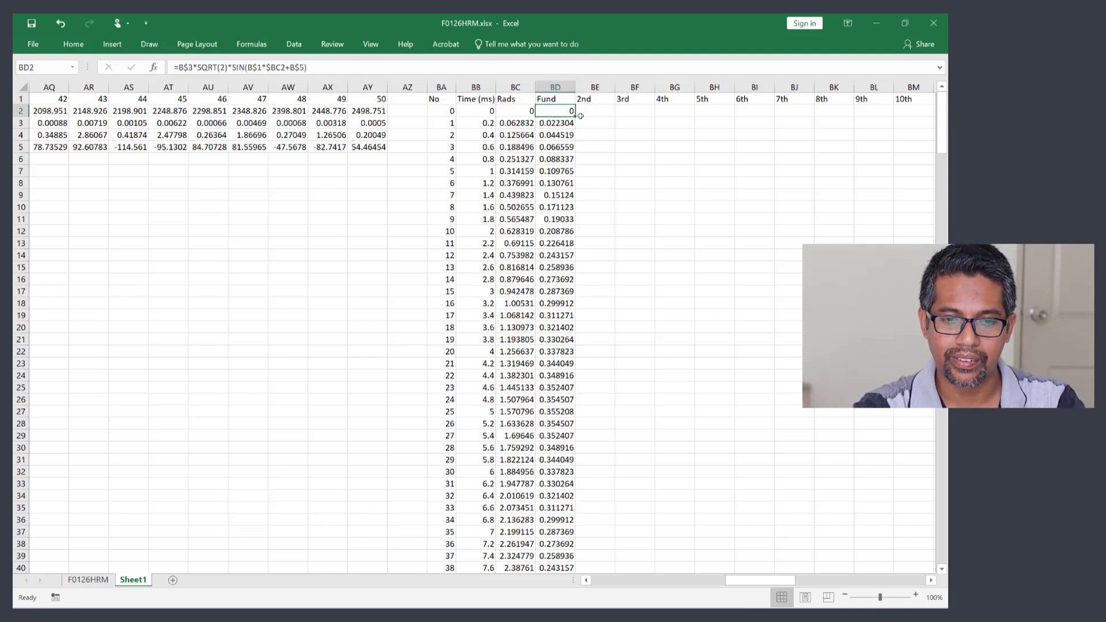
pyautogui.moveTo(575, 117); pyautogui.dragTo(945, 111)
pyautogui.moveTo(946, 111); pyautogui.dragTo(852, 114)
pyautogui.click(773, 179)
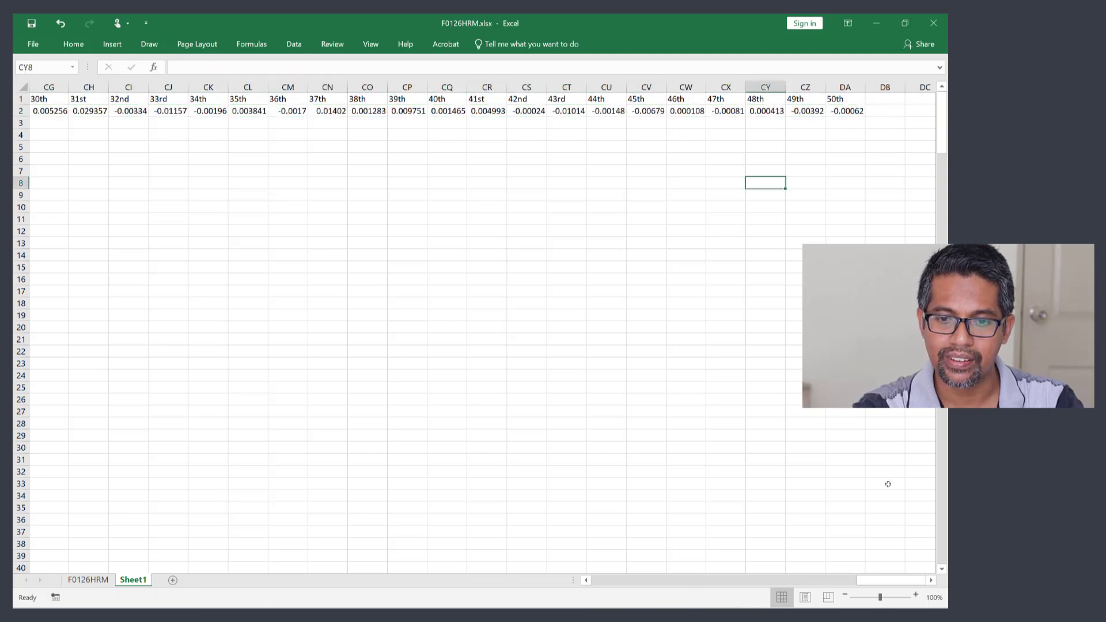
# Fill the harmonic formulas in BE2:DA2 down alongside the whole number series.
pyautogui.click(851, 110)
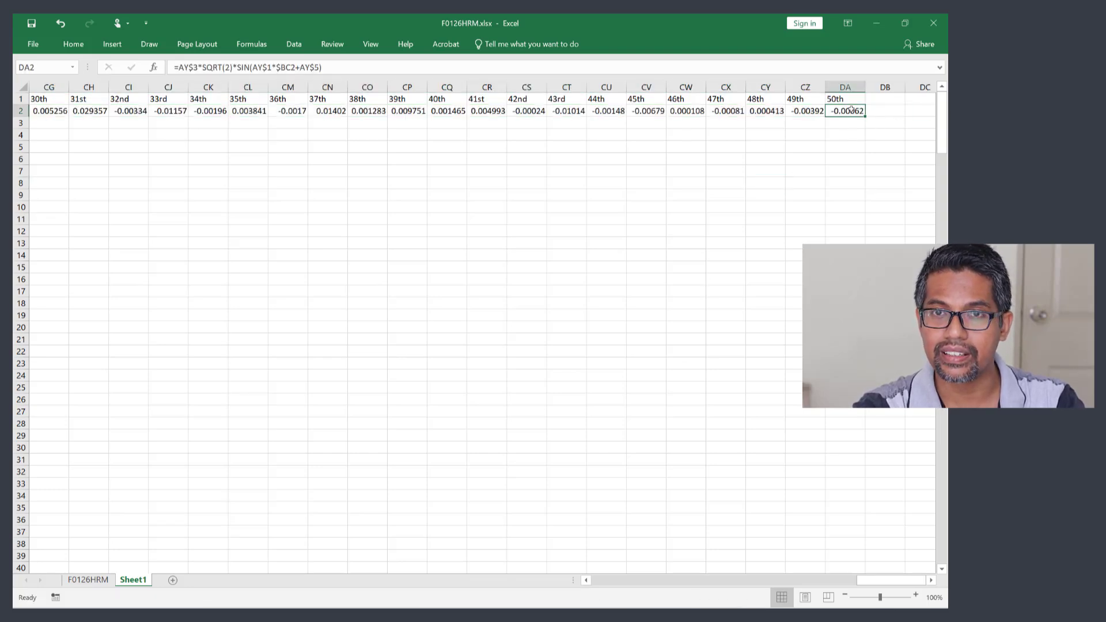
pyautogui.moveTo(852, 110); pyautogui.dragTo(622, 115)
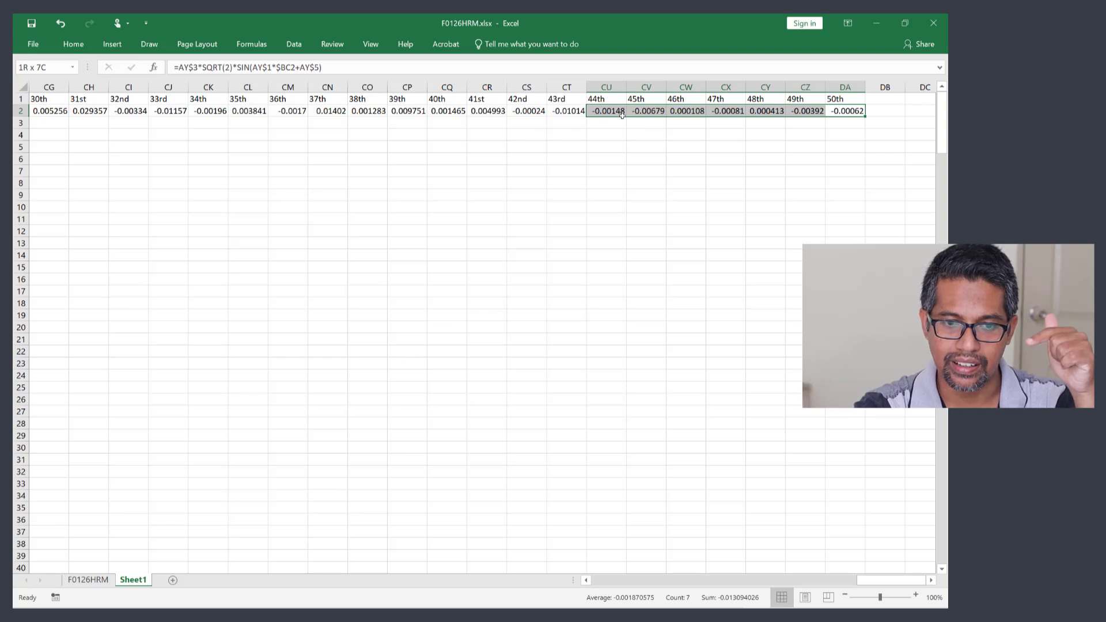
pyautogui.moveTo(622, 115); pyautogui.dragTo(238, 114)
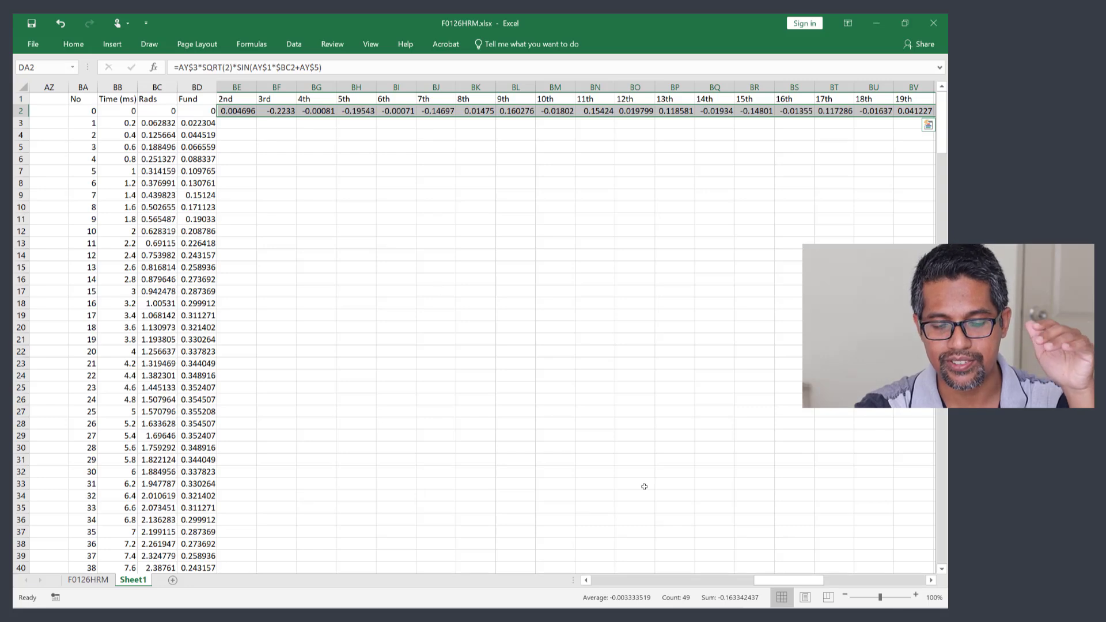
pyautogui.moveTo(821, 581); pyautogui.dragTo(908, 582)
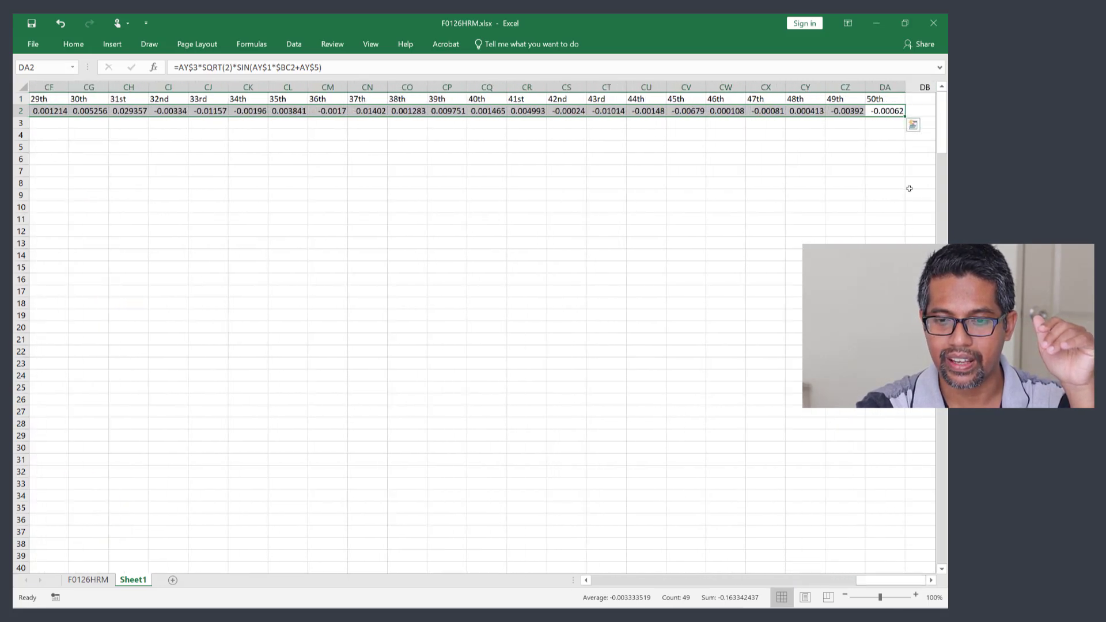
pyautogui.doubleClick(906, 116)
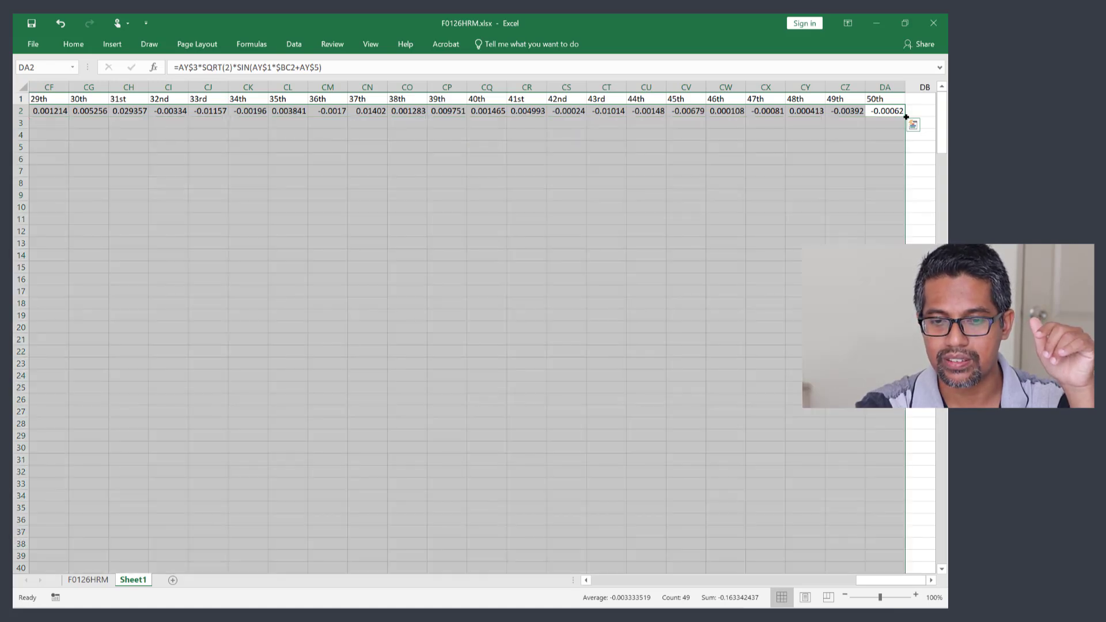
pyautogui.click(641, 242)
# Enter the header Total in DB1, just after the 50th harmonic column.
pyautogui.moveTo(785, 582); pyautogui.dragTo(921, 581)
pyautogui.hscroll(2, 922, 581)
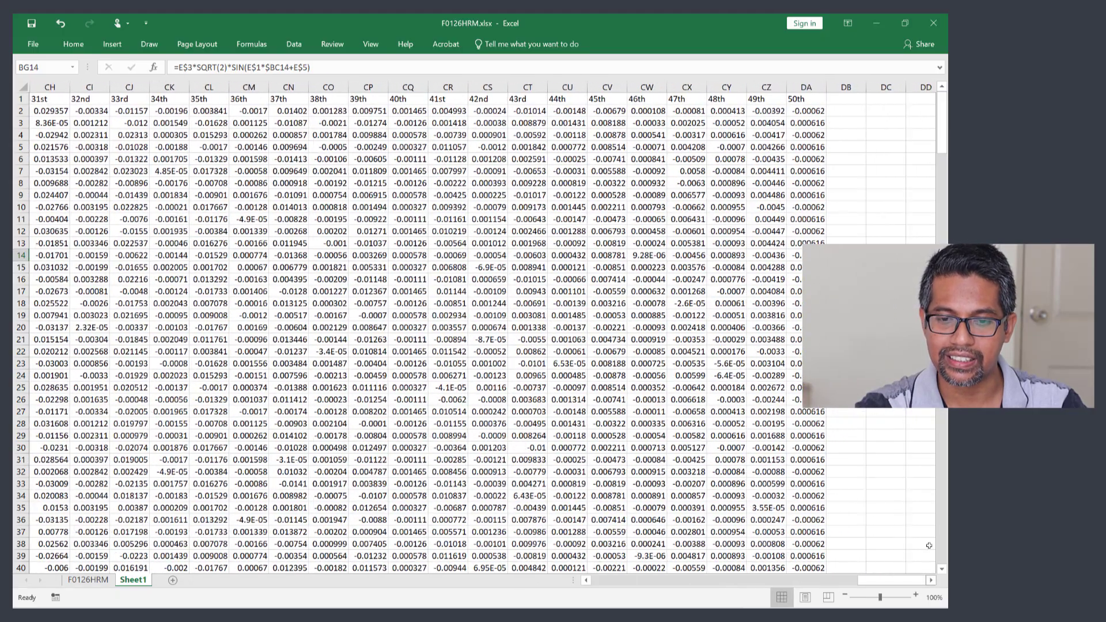
pyautogui.click(840, 99)
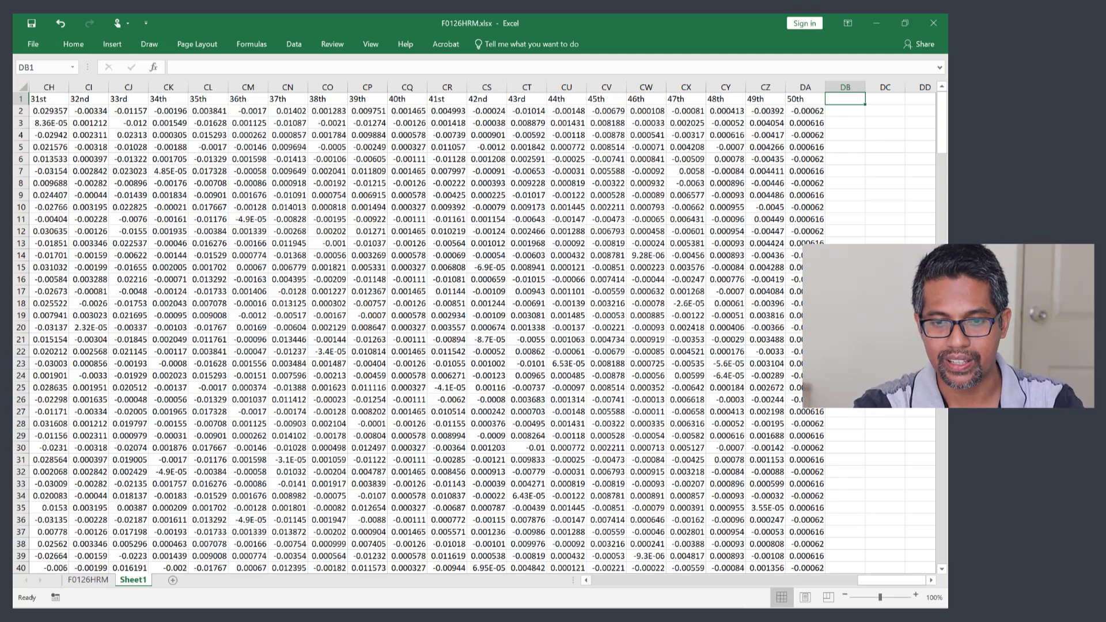
pyautogui.write('Total')
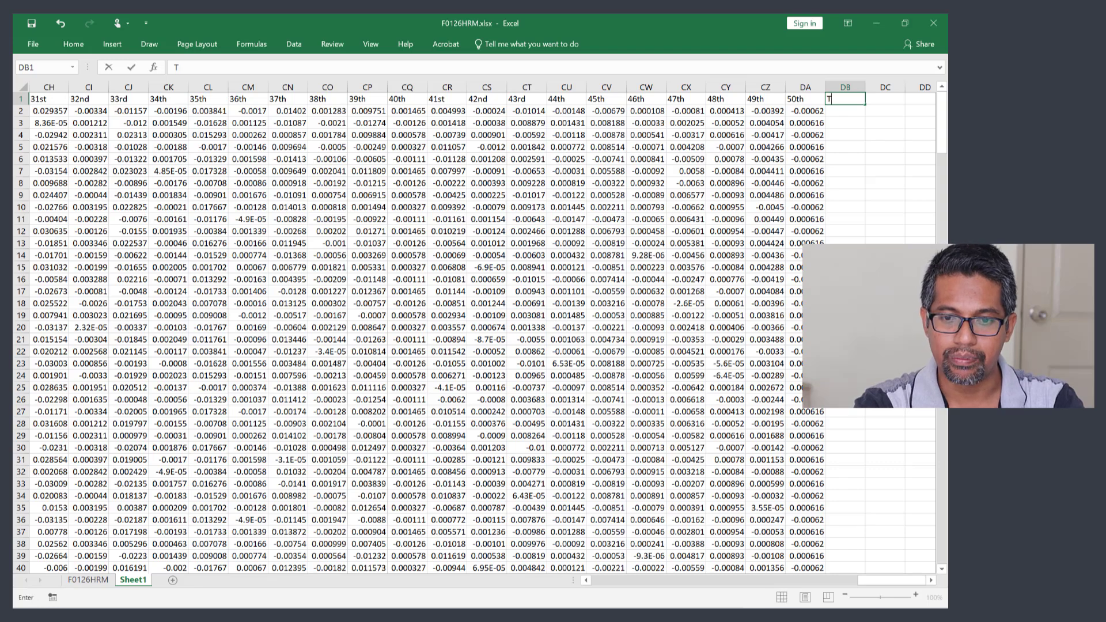
pyautogui.press('Return')
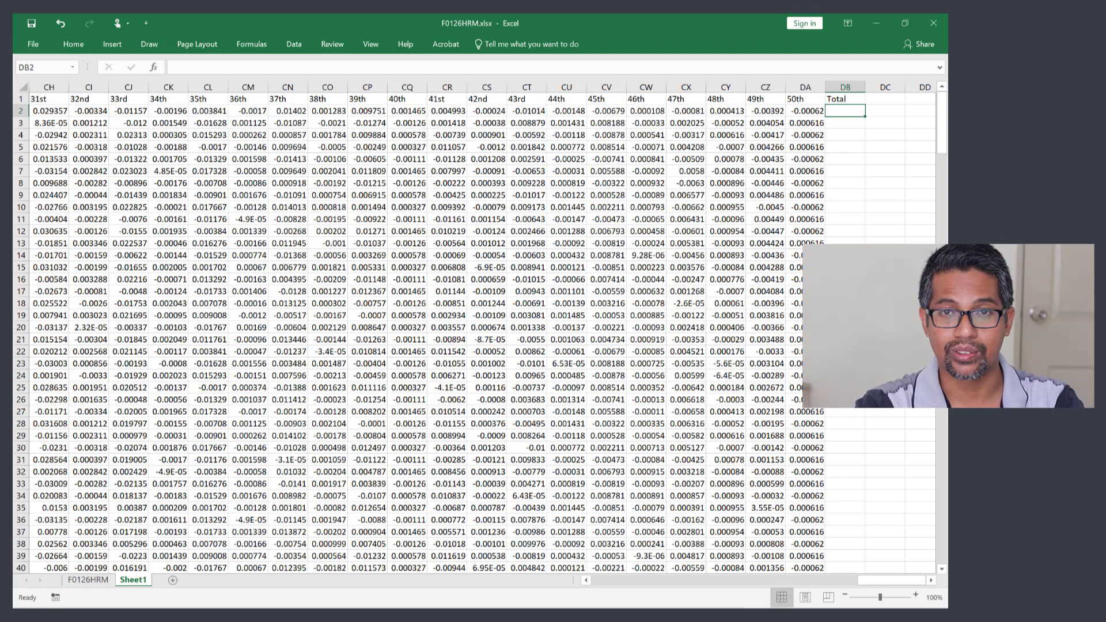
# Enter =sum(BD2:DA2) in DB2 and fill it down the Total column for all points.
pyautogui.write('=')
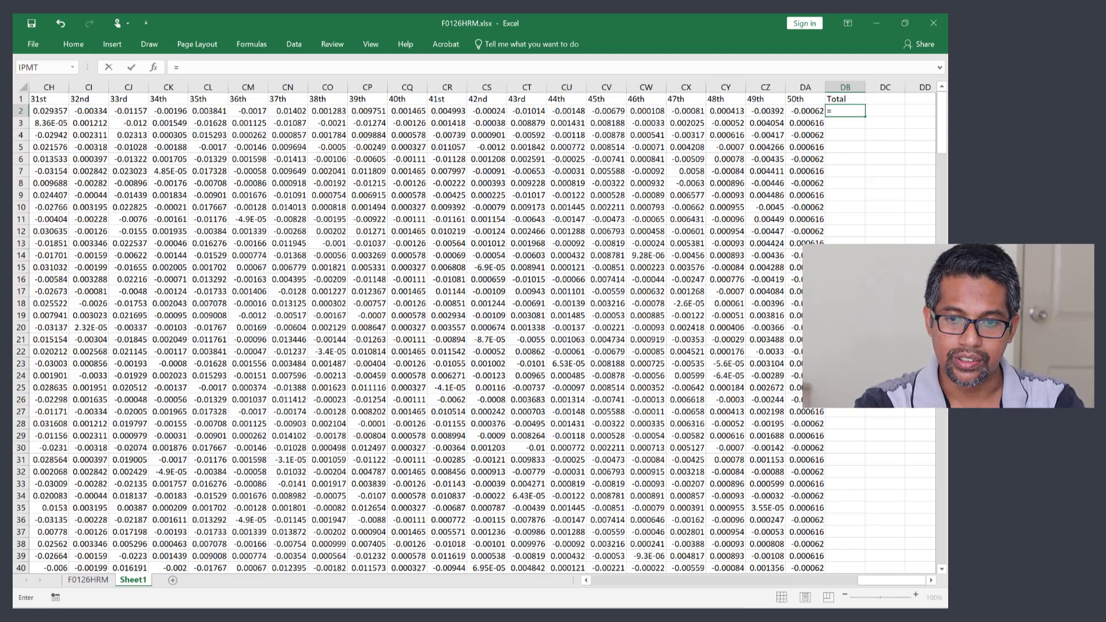
pyautogui.write('sum(')
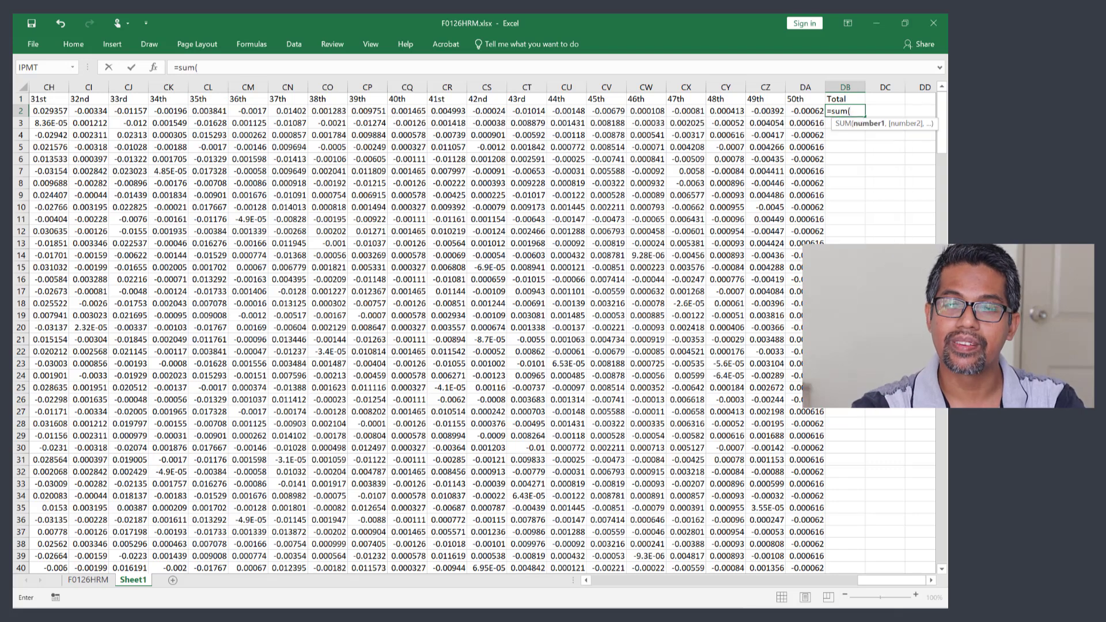
pyautogui.moveTo(806, 110); pyautogui.dragTo(158, 111)
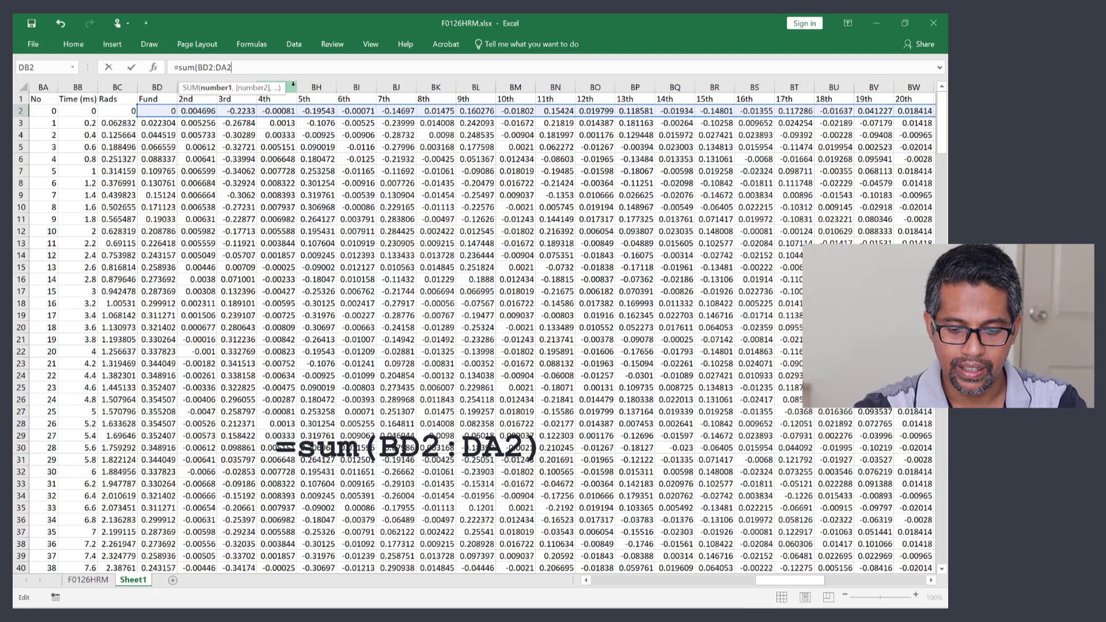
pyautogui.write(')')
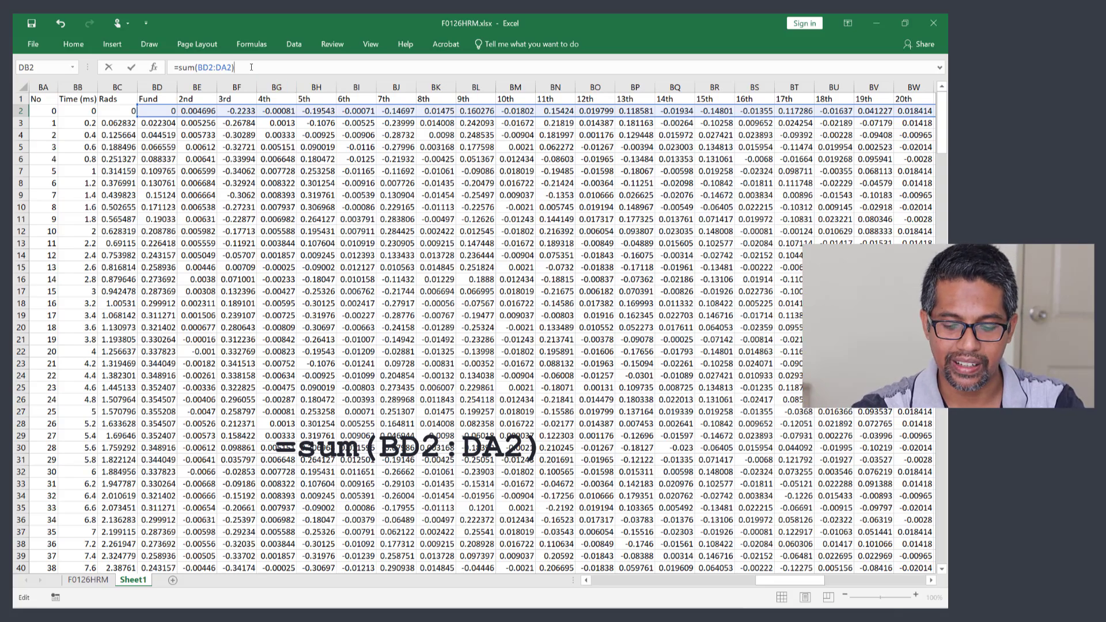
pyautogui.press('Return')
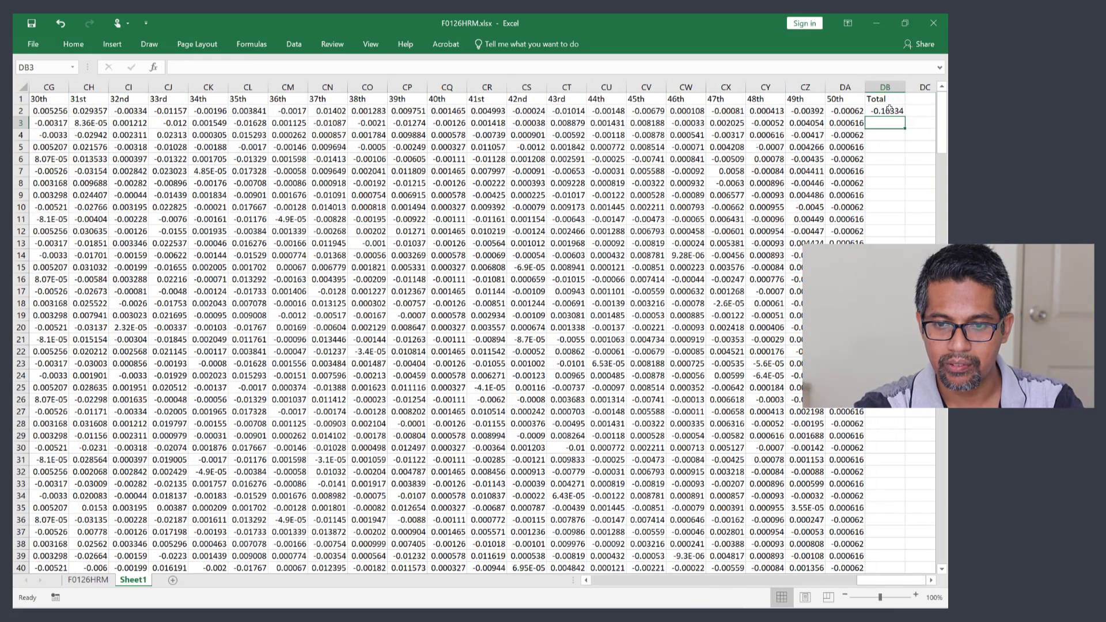
pyautogui.click(909, 113)
pyautogui.doubleClick(908, 114)
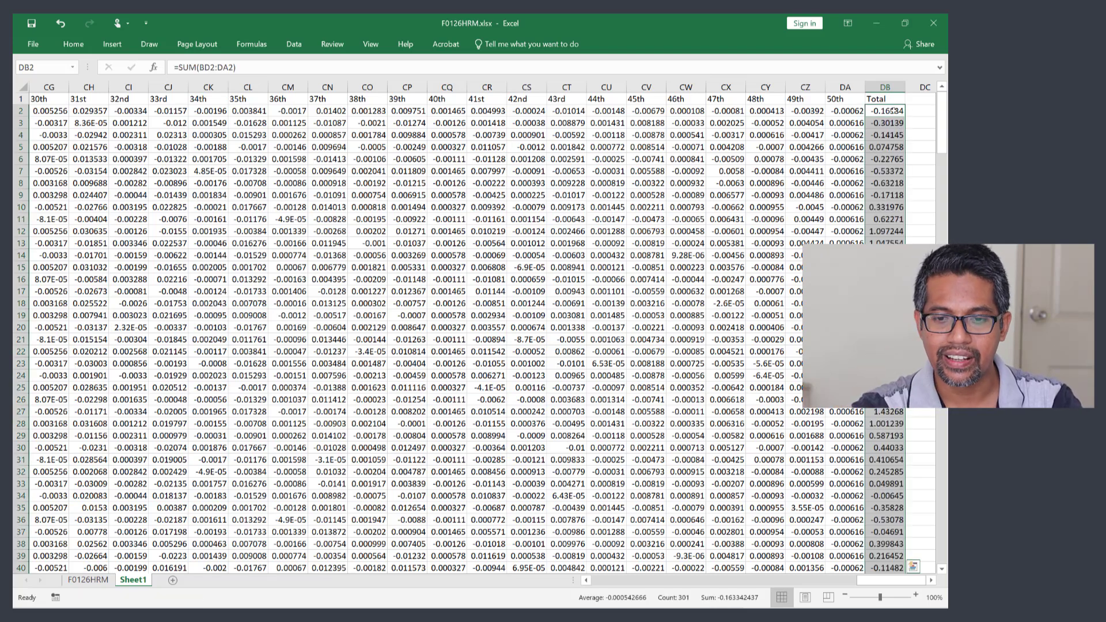
# Try to plot the Total column against the Time (ms) column as a scatter chart with smooth lines.
pyautogui.click(892, 86)
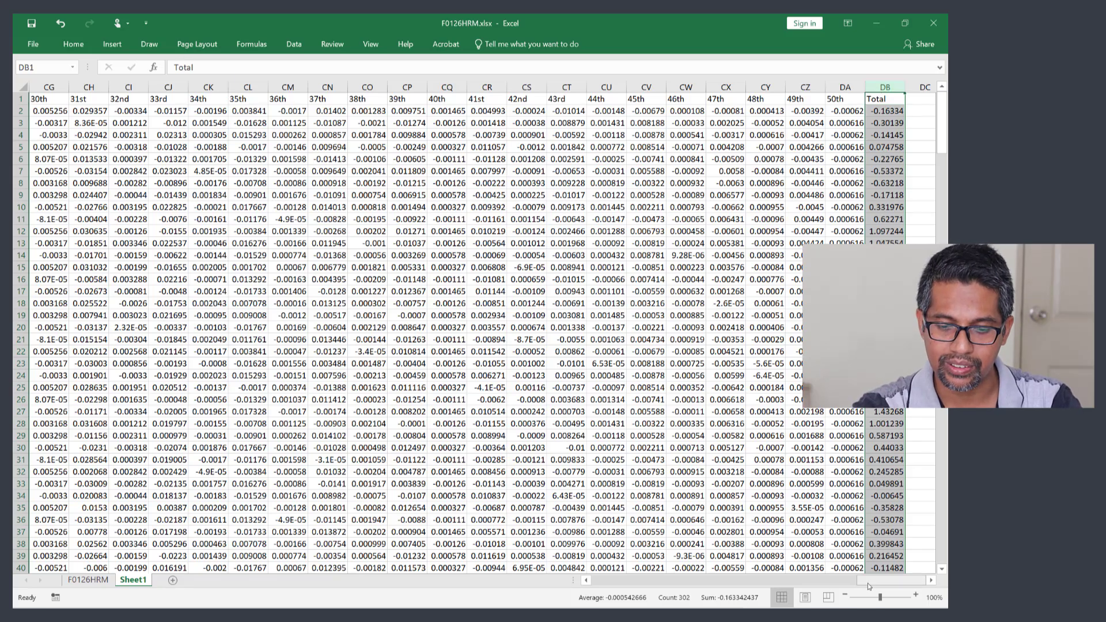
pyautogui.moveTo(868, 581); pyautogui.dragTo(734, 583)
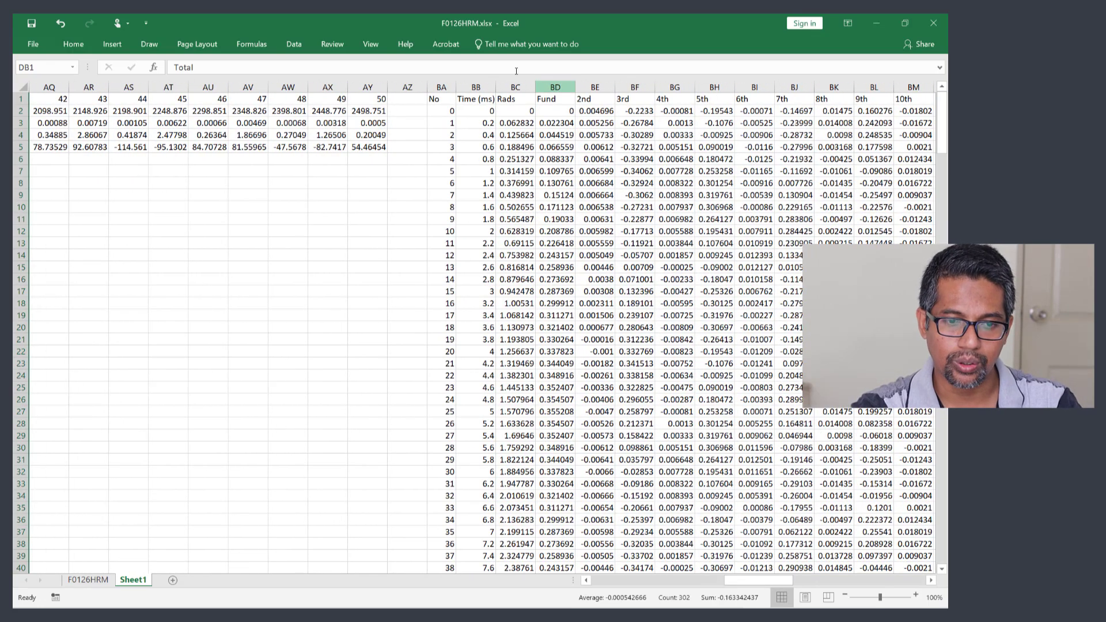
pyautogui.click(484, 87)
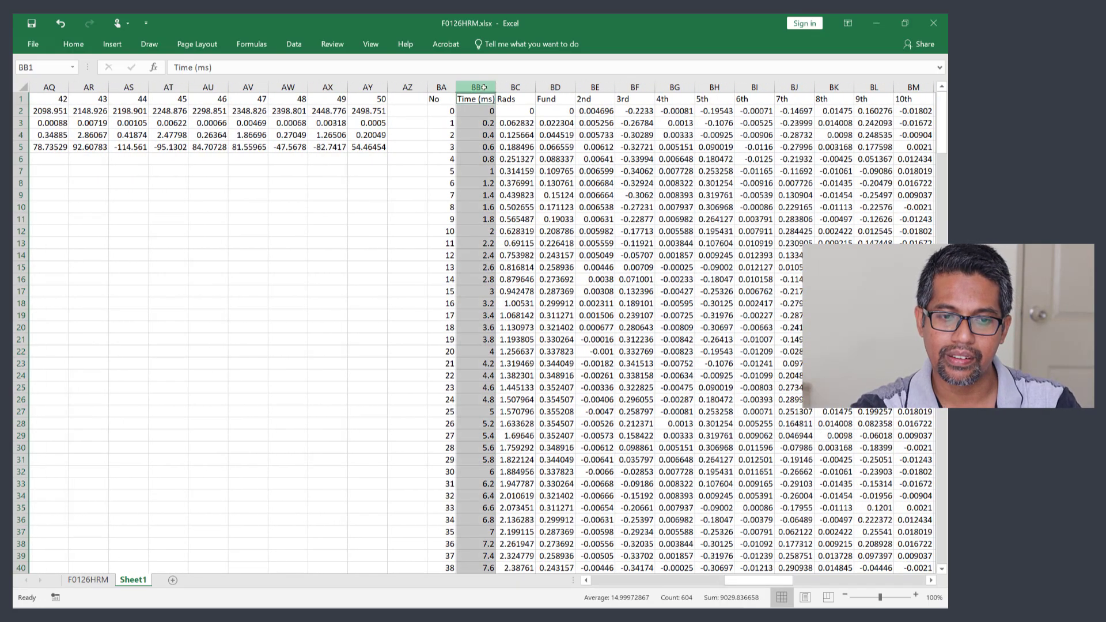
pyautogui.click(107, 44)
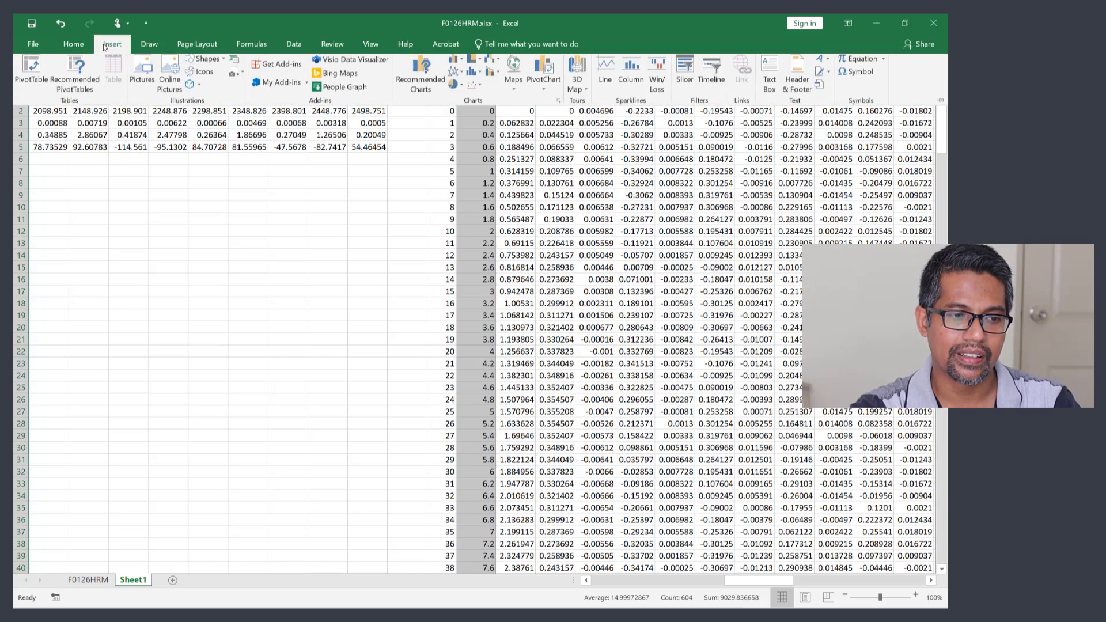
pyautogui.click(473, 88)
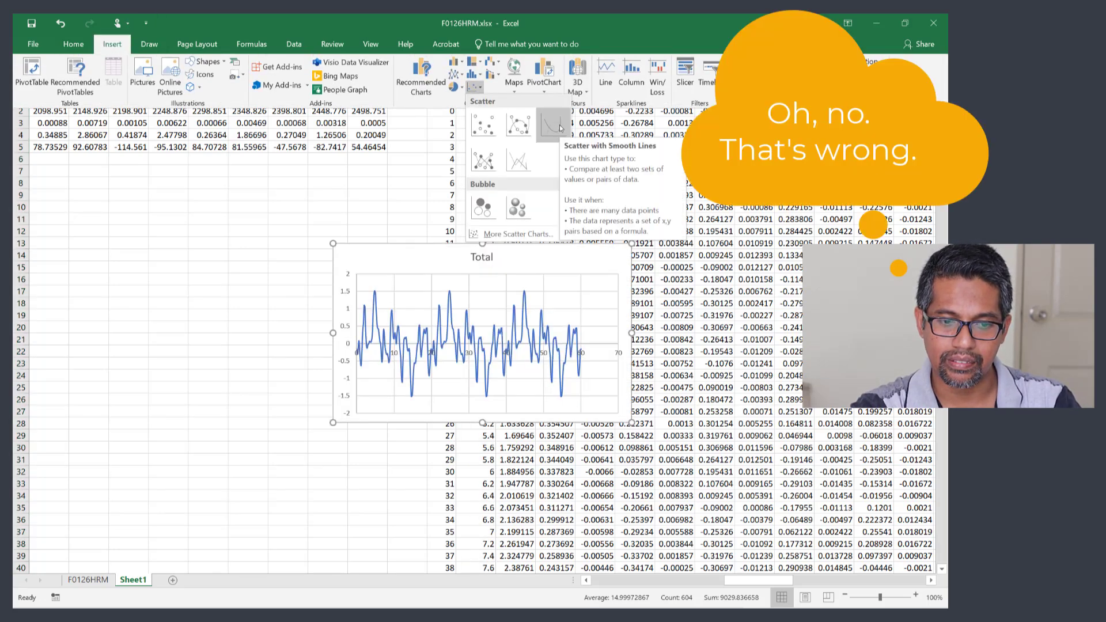
pyautogui.click(560, 128)
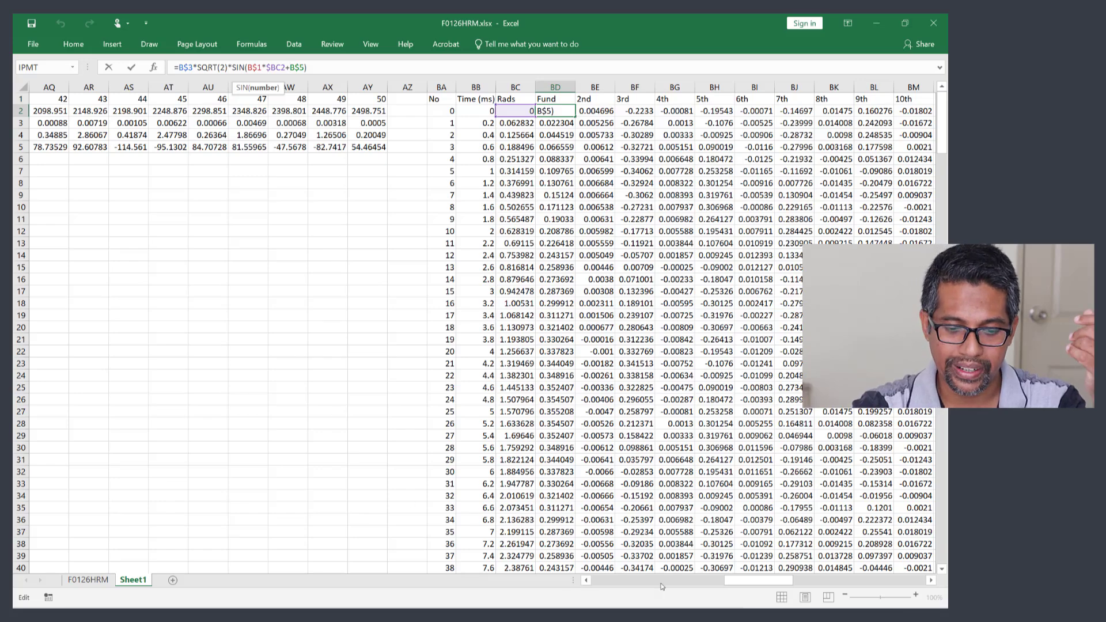
# Leave the BD2 formula unedited and autofit column A to its row labels, including Phase (degrees).
pyautogui.moveTo(744, 581); pyautogui.dragTo(607, 581)
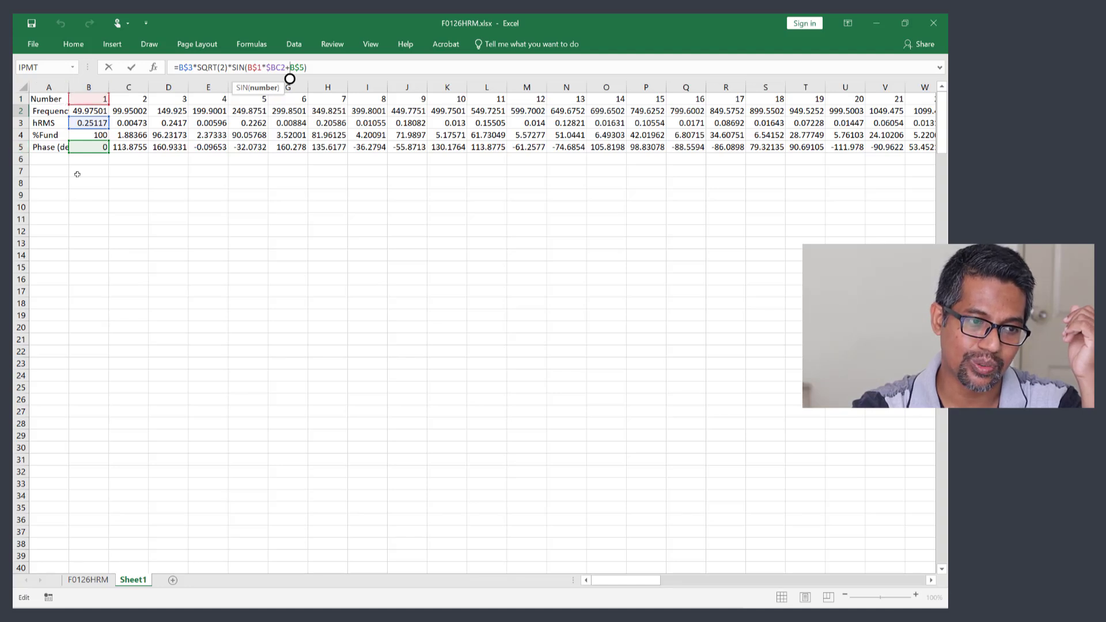
pyautogui.press('Escape')
pyautogui.doubleClick(68, 87)
pyautogui.click(60, 147)
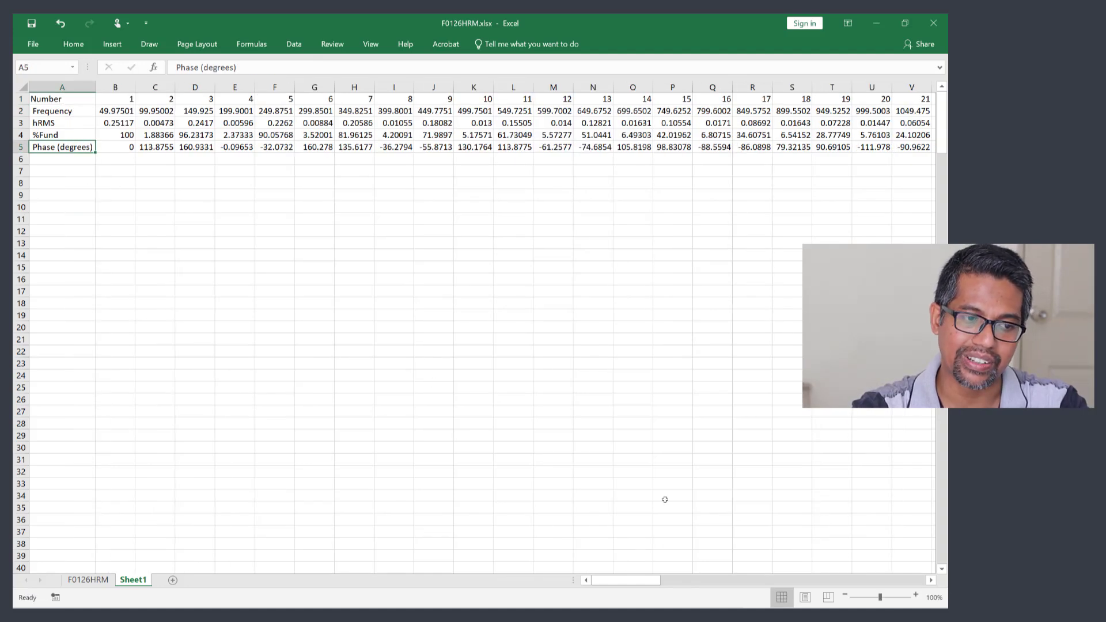
# Change the Fund formula in BD2 to =B$3*SQRT(2)*SIN(B$1*$BC2+RADIANS(B$5)) and fill it down the Fund column.
pyautogui.click(895, 581)
pyautogui.click(896, 581)
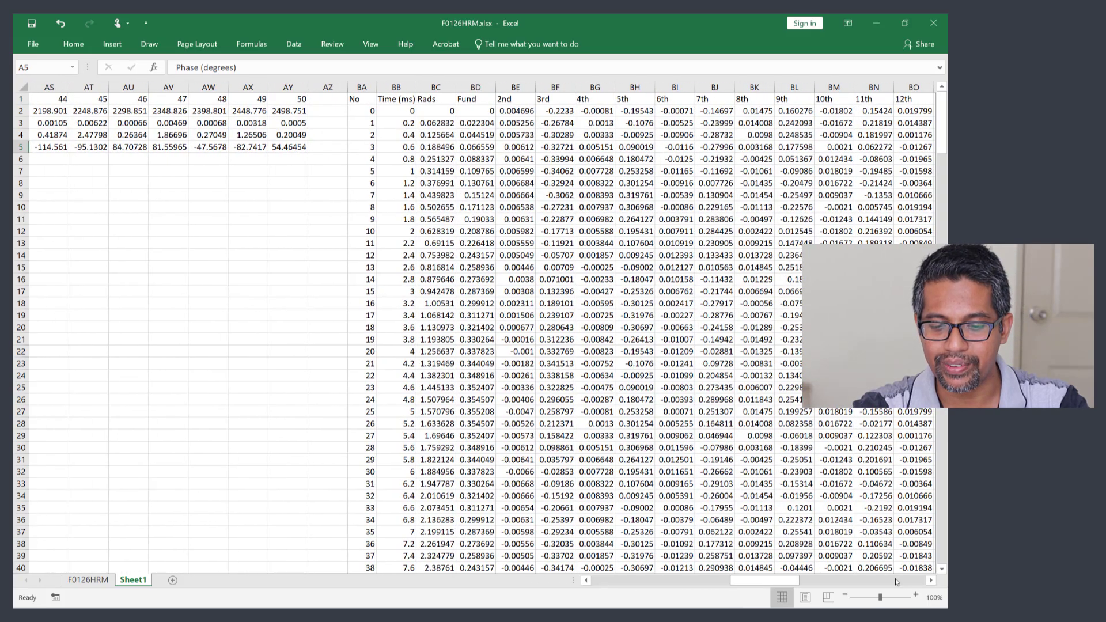
pyautogui.click(502, 110)
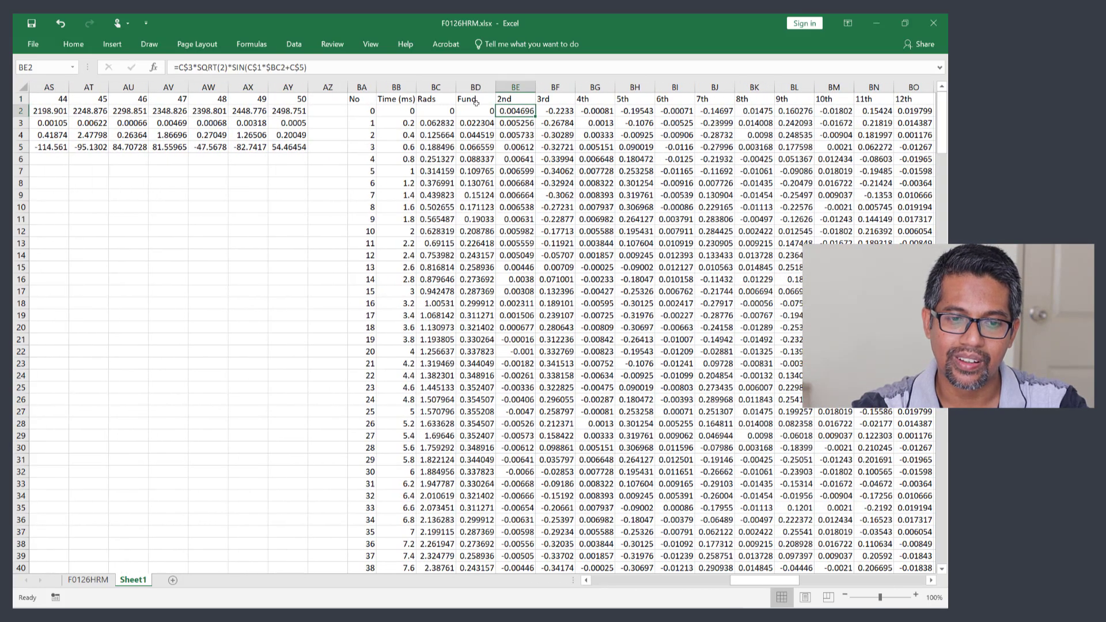
pyautogui.click(483, 112)
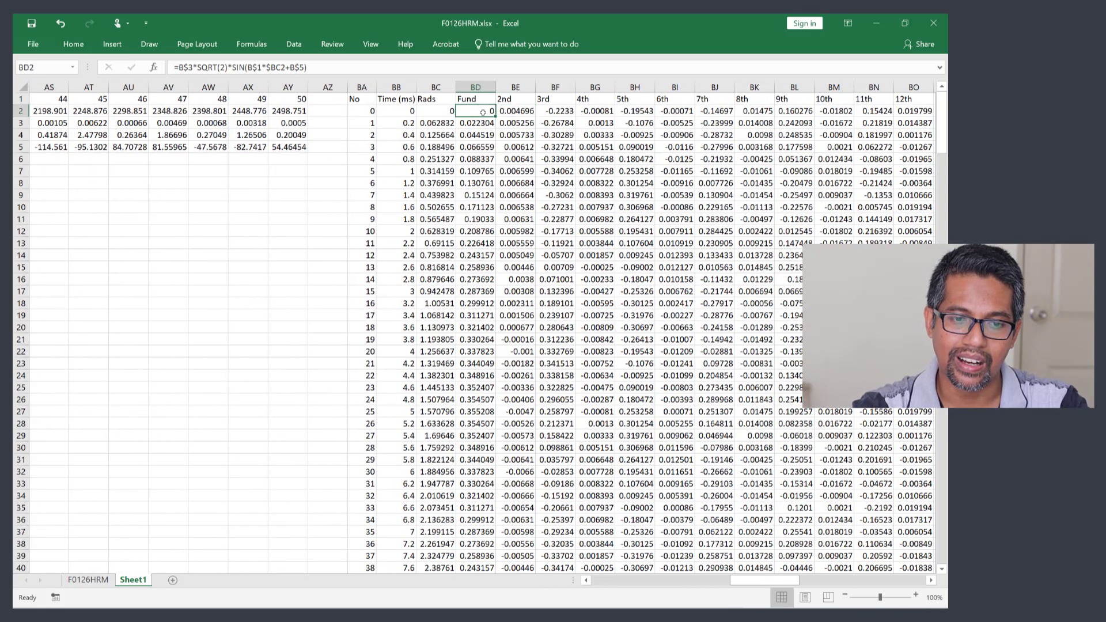
pyautogui.click(287, 68)
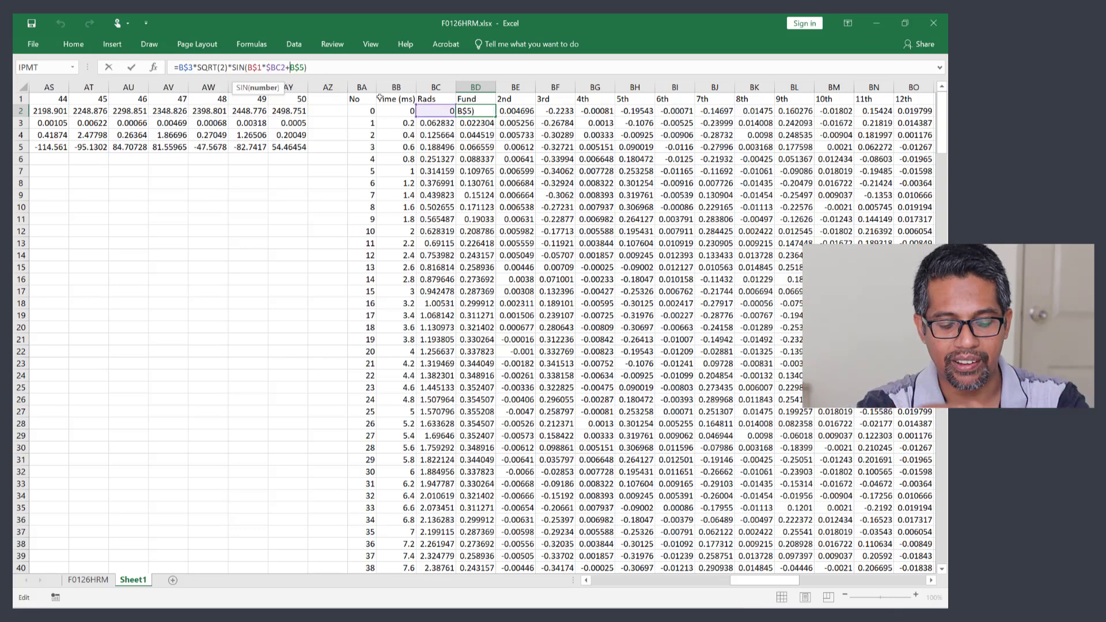
pyautogui.write('radians')
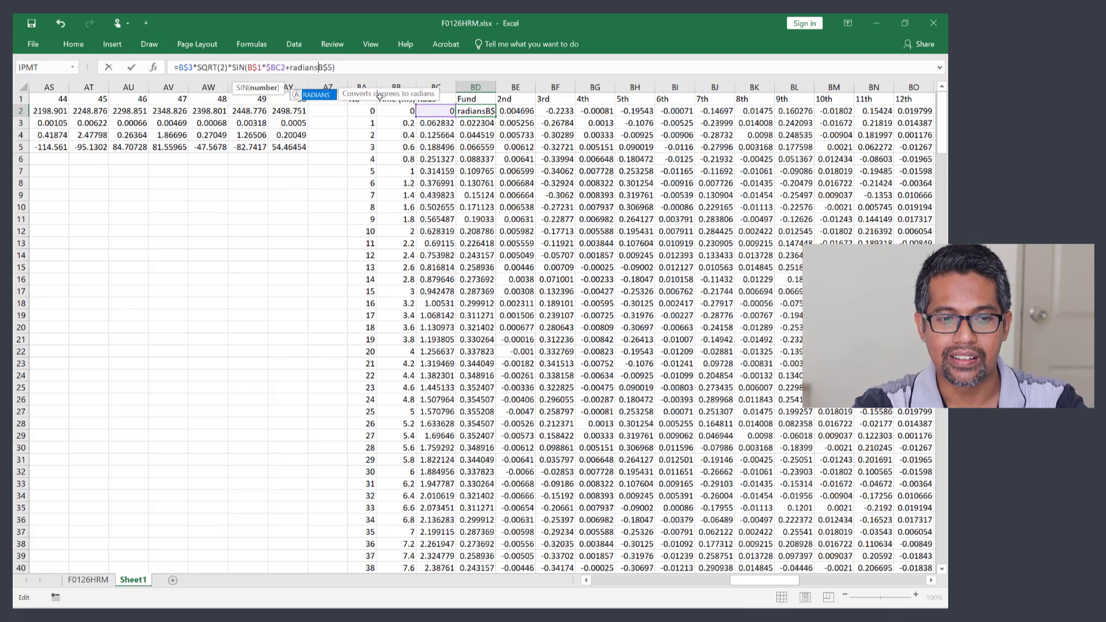
pyautogui.write('(B$5')
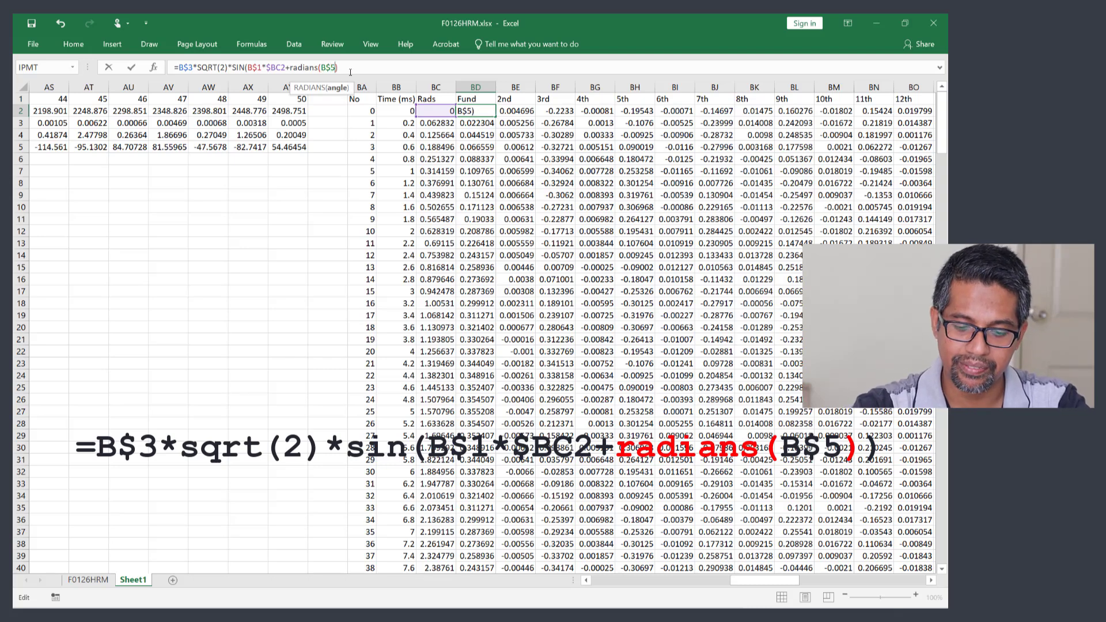
pyautogui.write(')')
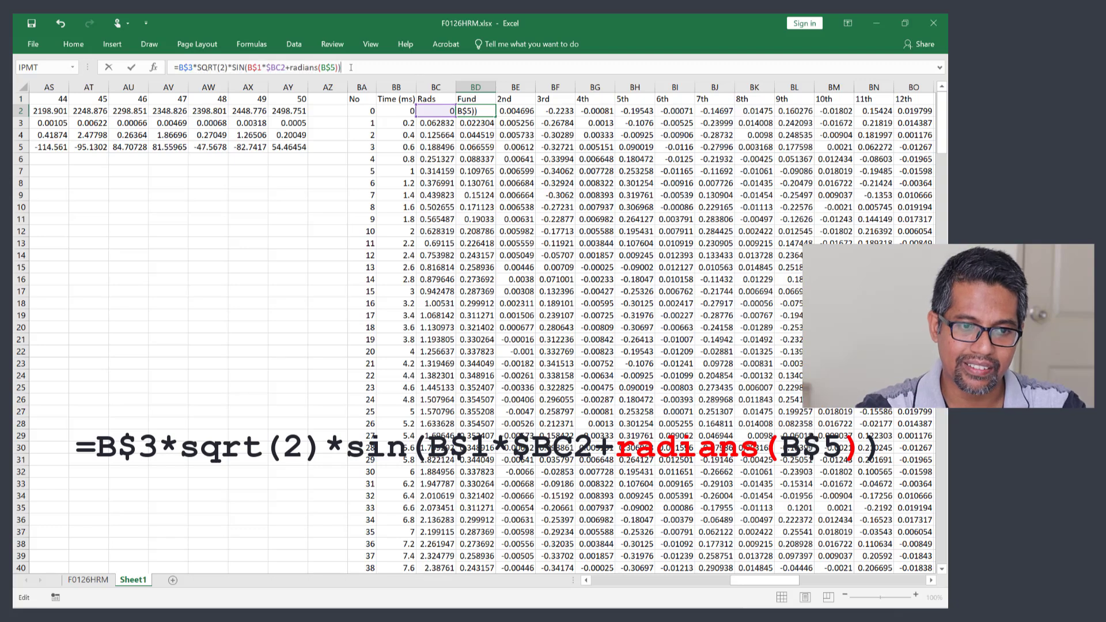
pyautogui.click(476, 112)
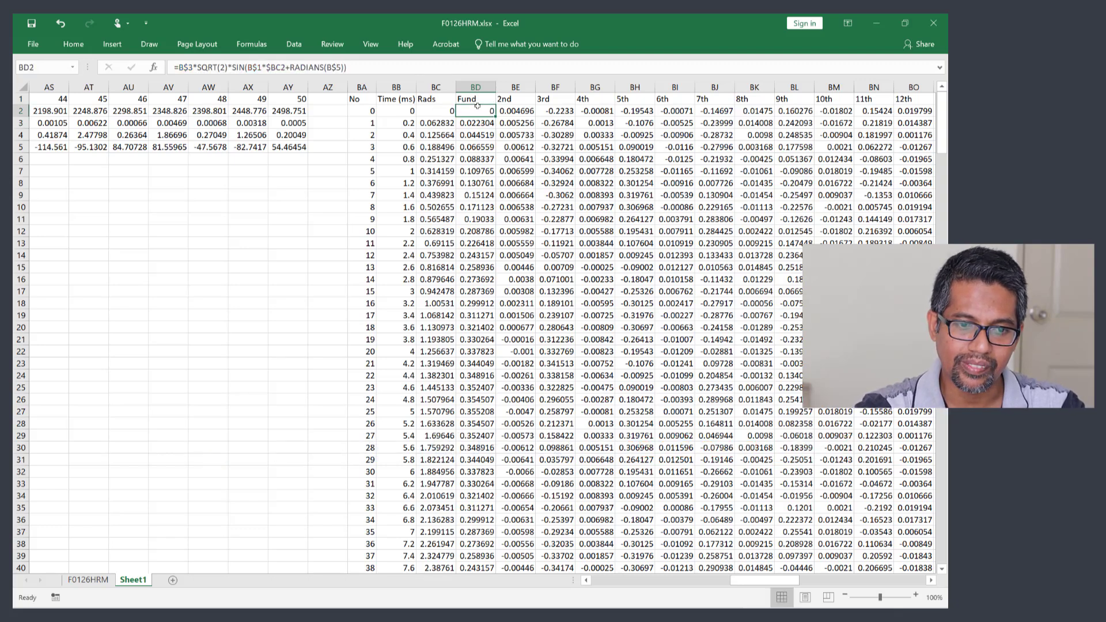
pyautogui.doubleClick(494, 116)
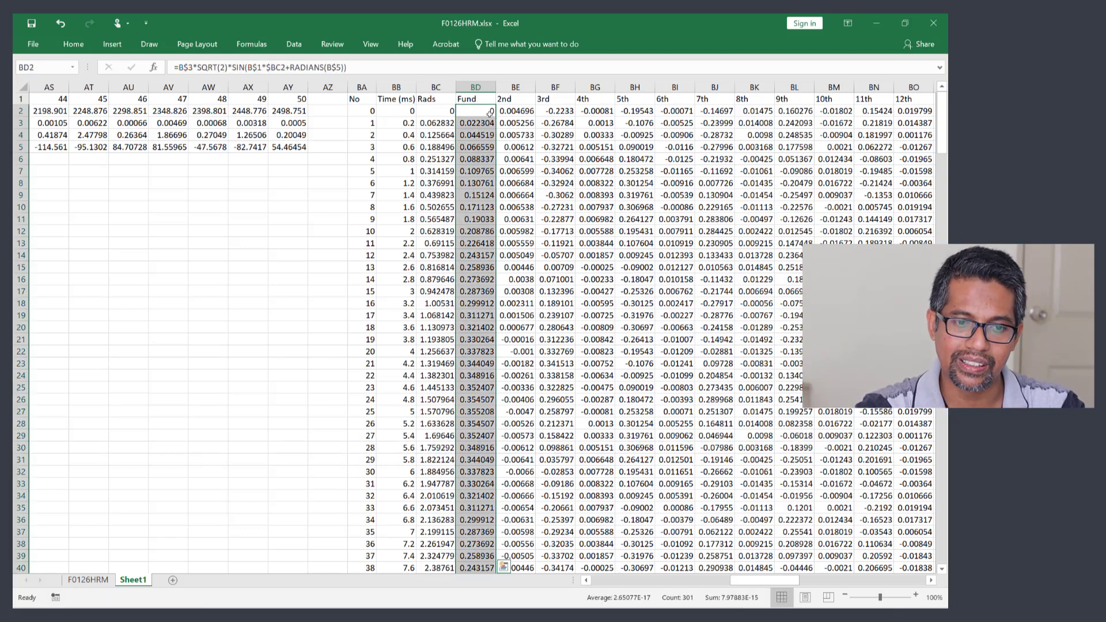
# Fill the corrected BD2 formula across through the 50th harmonic column, DA, and down alongside all points.
pyautogui.click(675, 135)
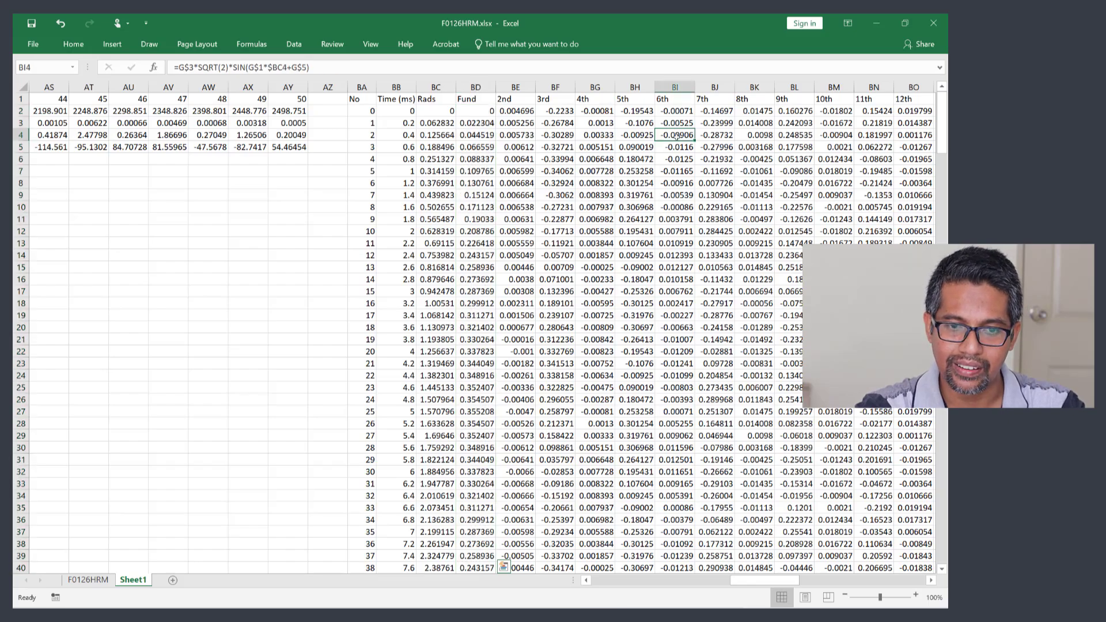
pyautogui.moveTo(942, 122)
pyautogui.mouseDown()
pyautogui.moveTo(943, 527)
pyautogui.moveTo(942, 118)
pyautogui.mouseUp()
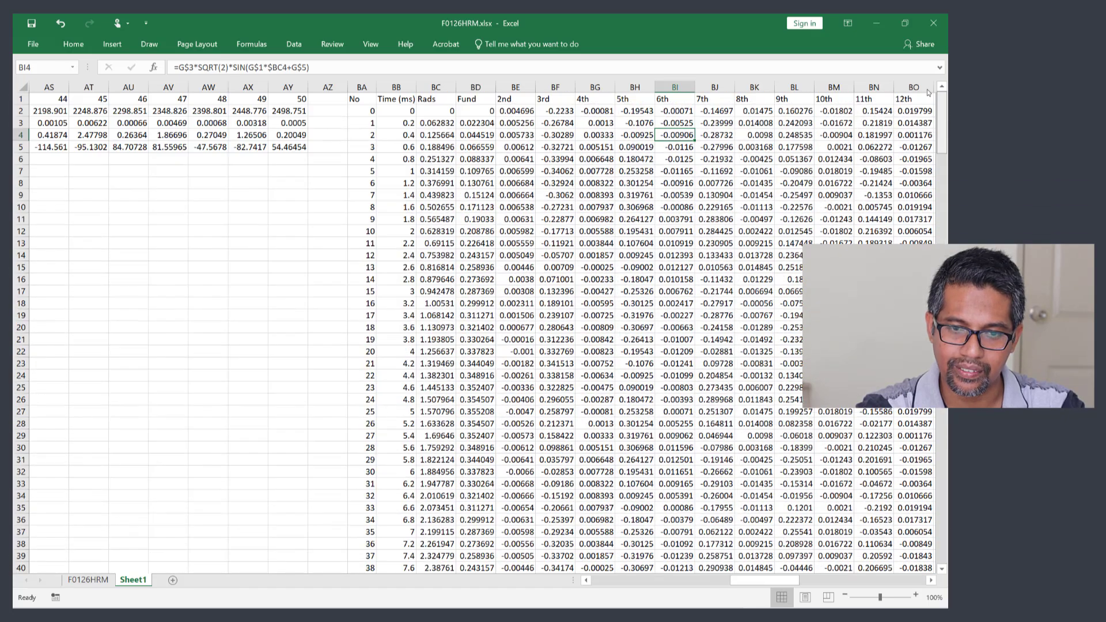
pyautogui.click(487, 110)
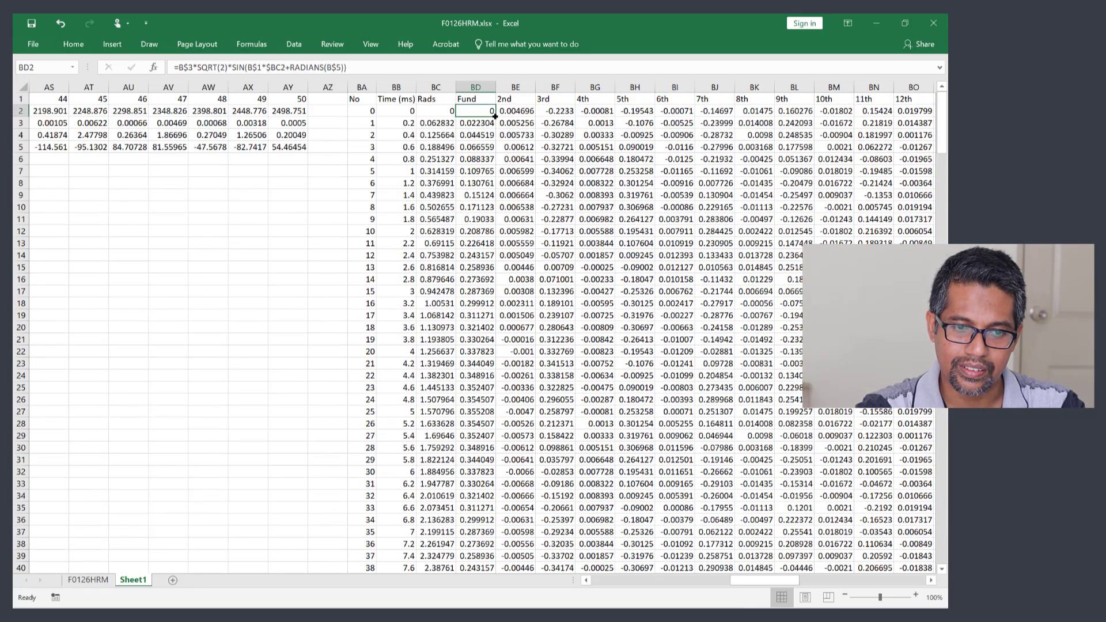
pyautogui.moveTo(495, 117); pyautogui.dragTo(21, 112)
pyautogui.click(798, 146)
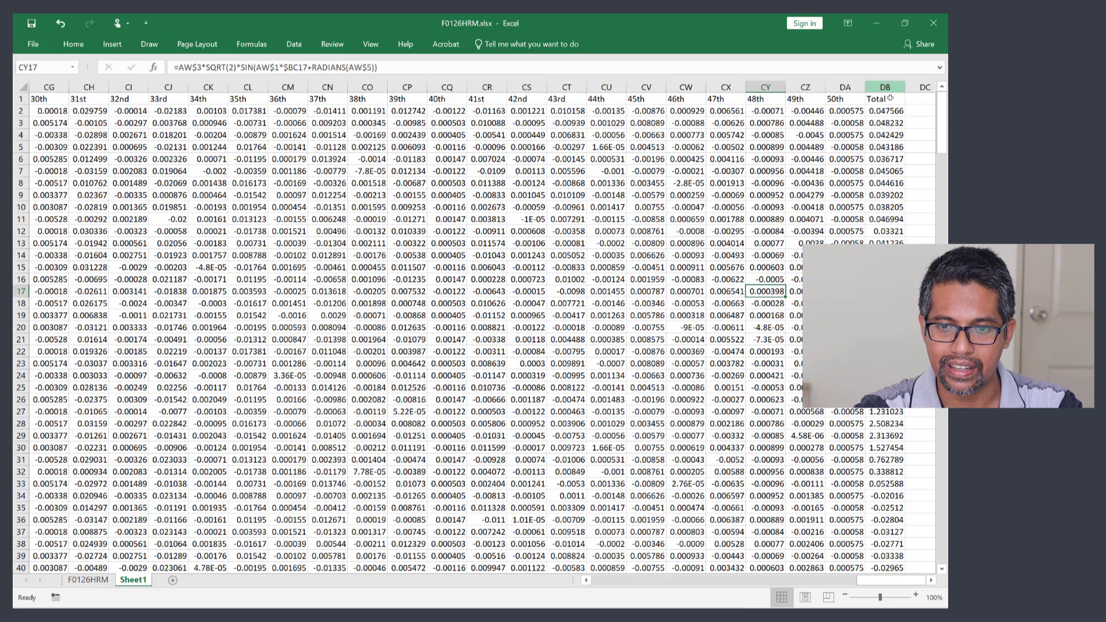
pyautogui.click(886, 202)
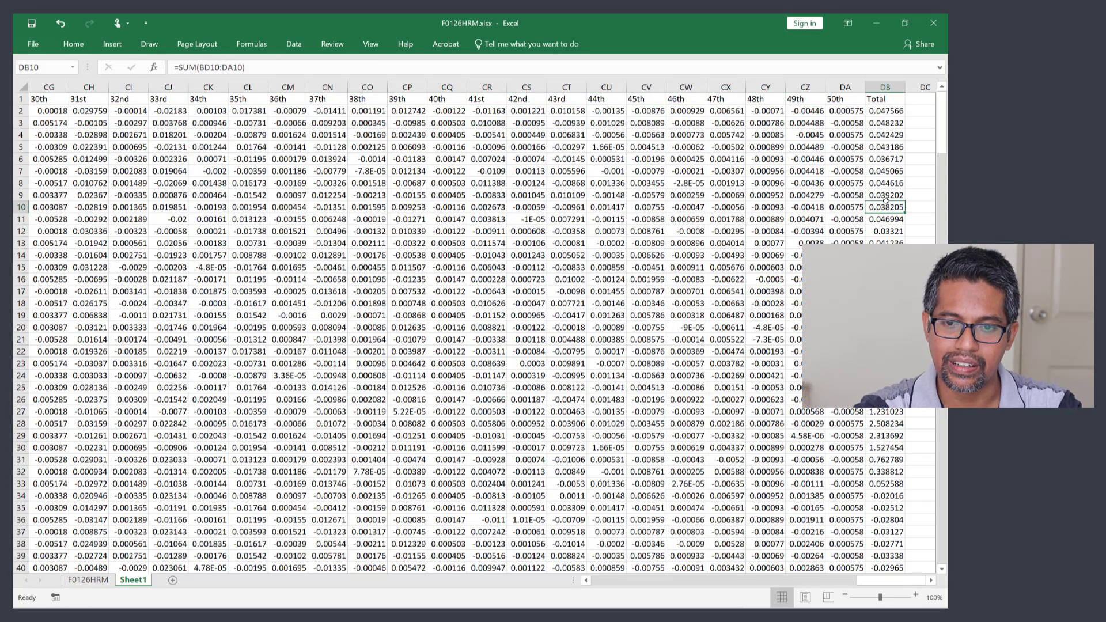
# Insert a scatter chart with smooth lines plotting the Total column, DB, against the Time (ms) column, BB.
pyautogui.click(884, 88)
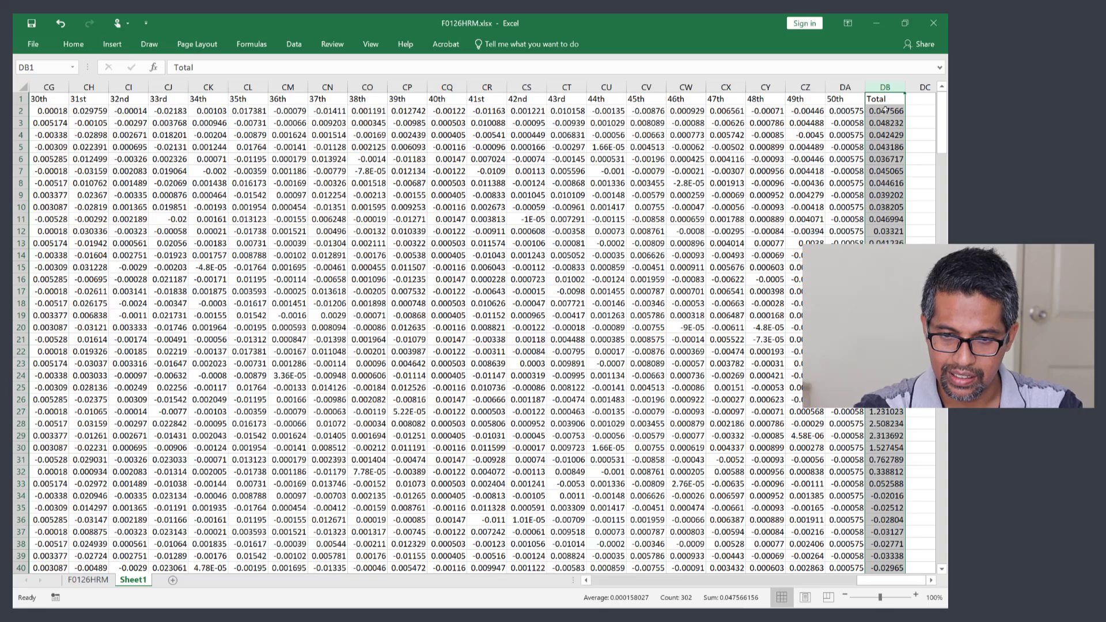
pyautogui.moveTo(884, 581); pyautogui.dragTo(712, 586)
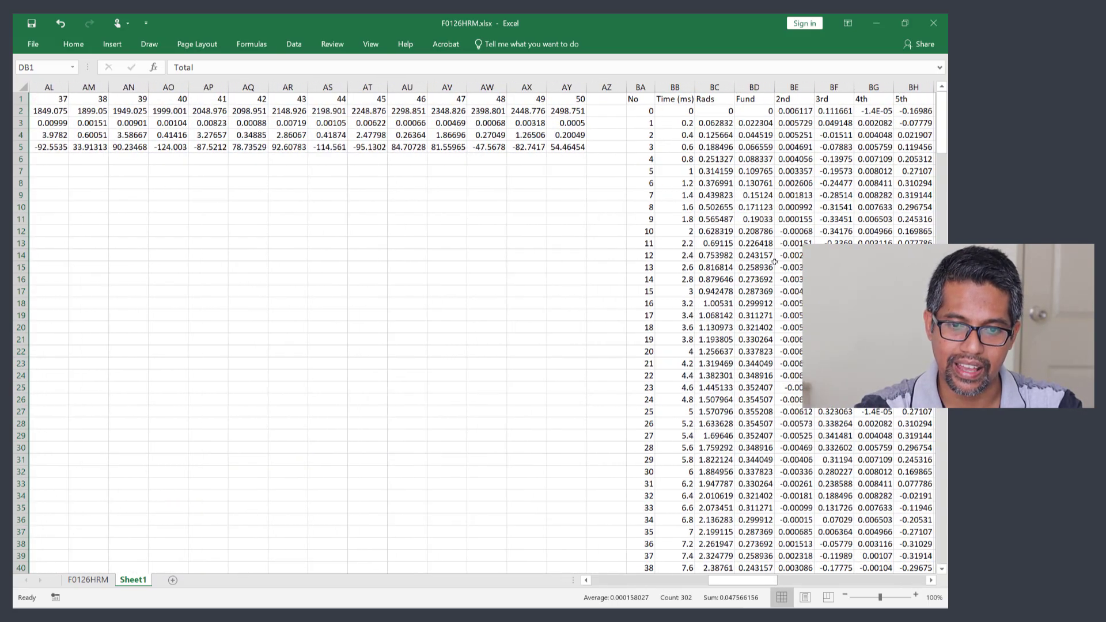
pyautogui.click(681, 85)
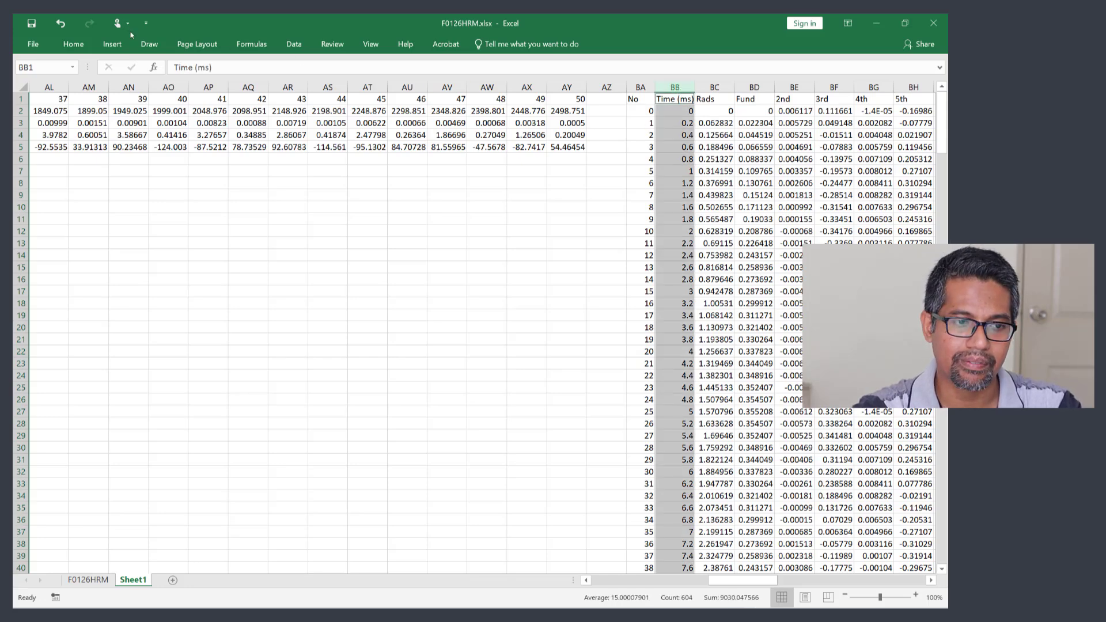
pyautogui.click(112, 43)
pyautogui.click(474, 86)
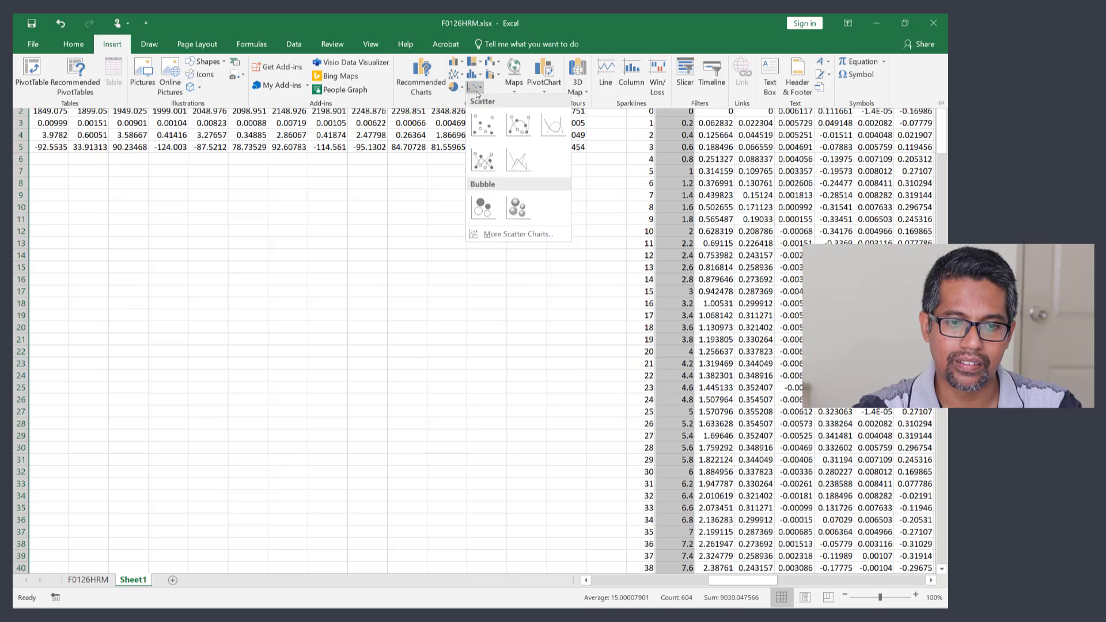
pyautogui.click(553, 126)
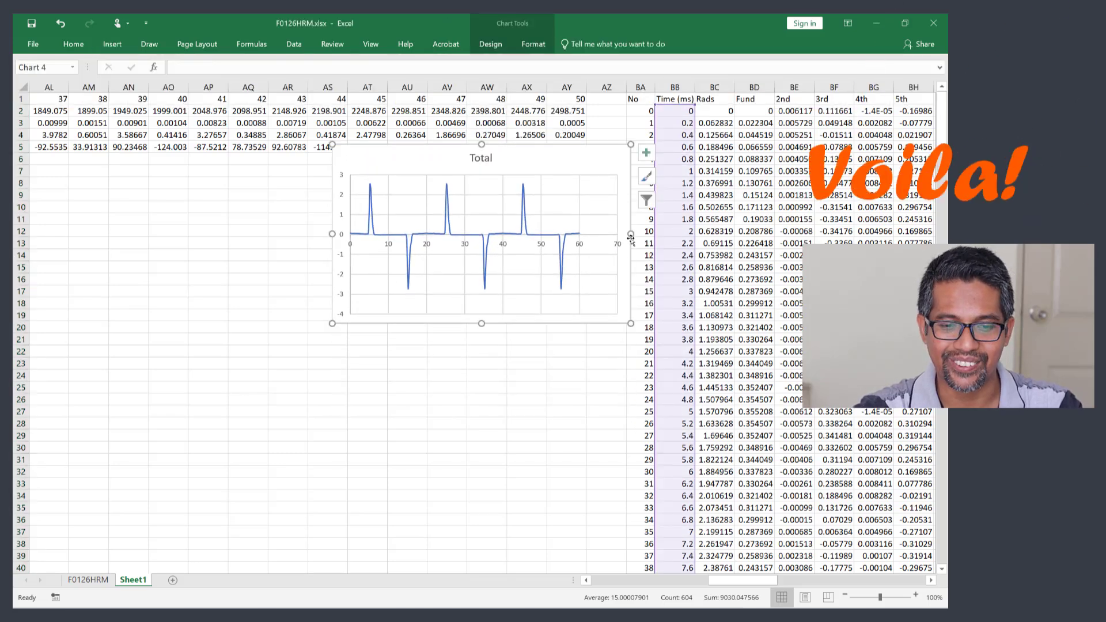
# Enlarge the Total chart on both sides and downward so it spans roughly columns AO to BE and rows 5 to 37.
pyautogui.moveTo(631, 235); pyautogui.dragTo(814, 235)
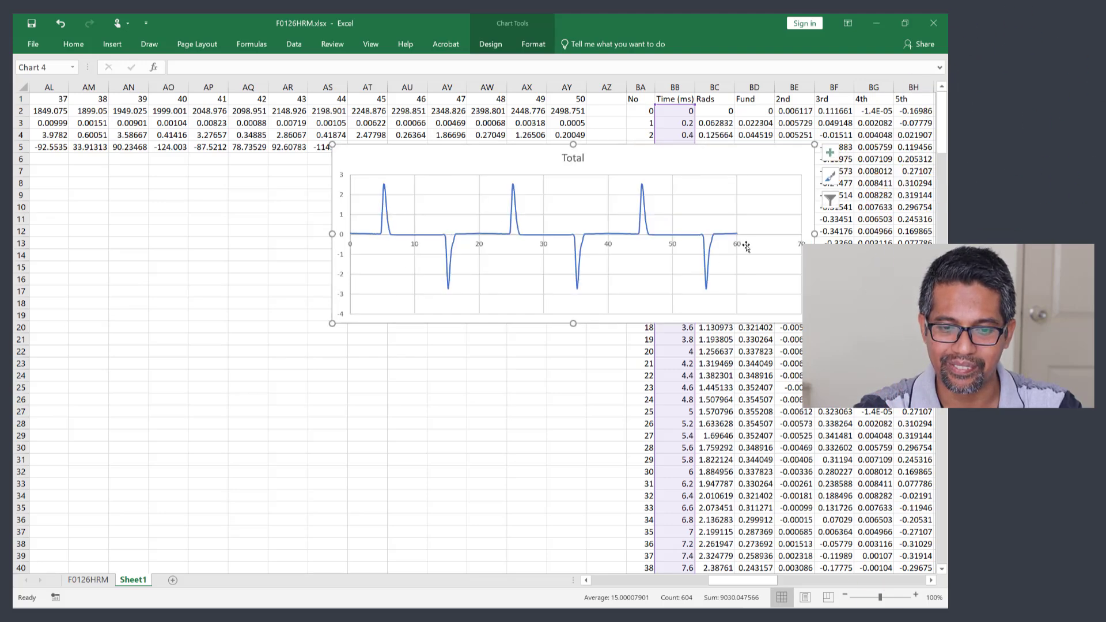
pyautogui.click(739, 246)
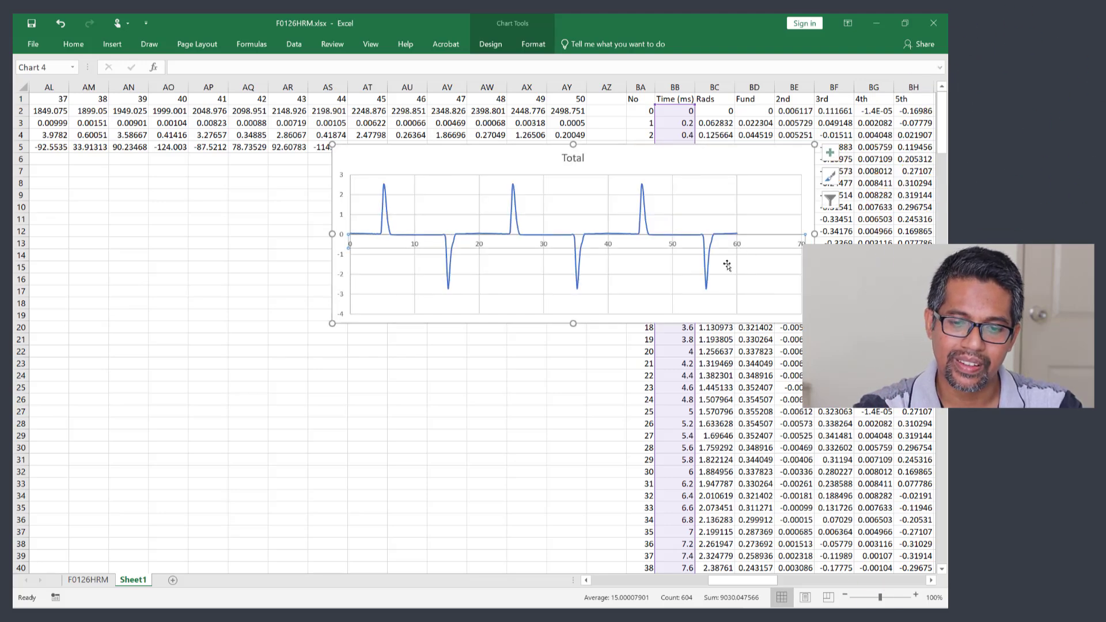
pyautogui.moveTo(573, 325); pyautogui.dragTo(573, 544)
pyautogui.moveTo(333, 344); pyautogui.dragTo(139, 344)
pyautogui.click(834, 291)
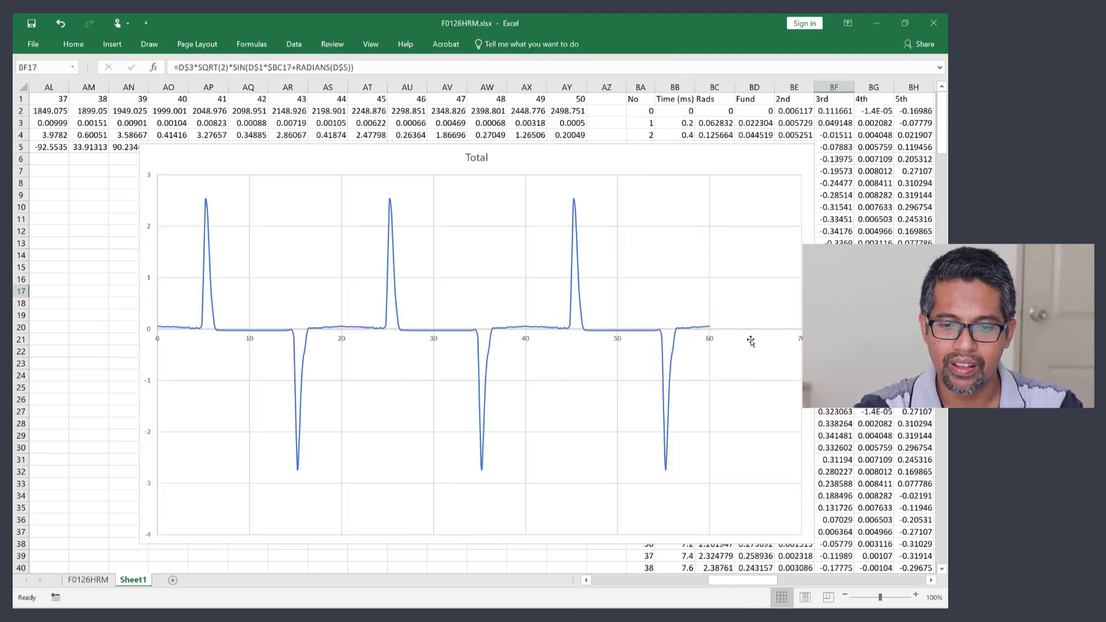
# Set the maximum bound of the chart's horizontal axis to 60.0 and close the axis formatting.
pyautogui.click(714, 343)
pyautogui.rightClick(714, 342)
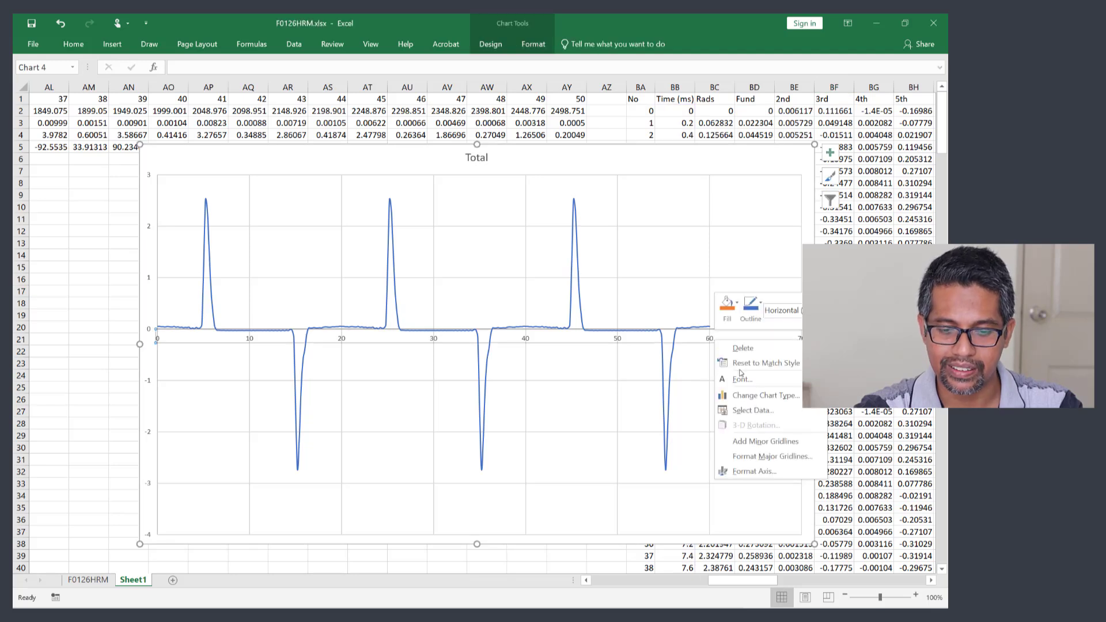
pyautogui.click(749, 474)
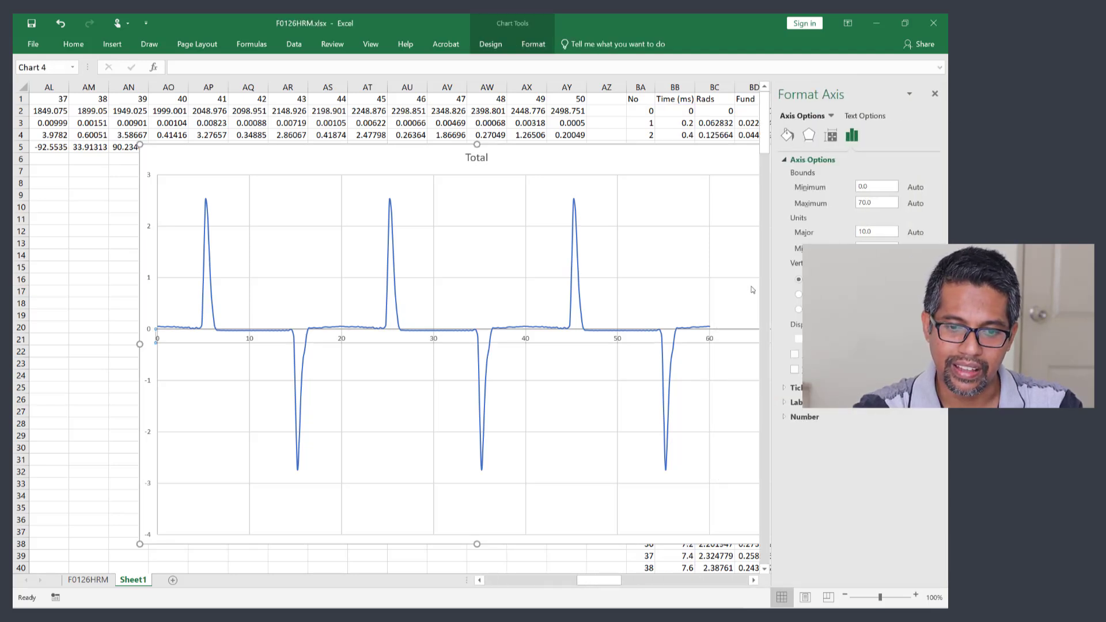
pyautogui.click(880, 202)
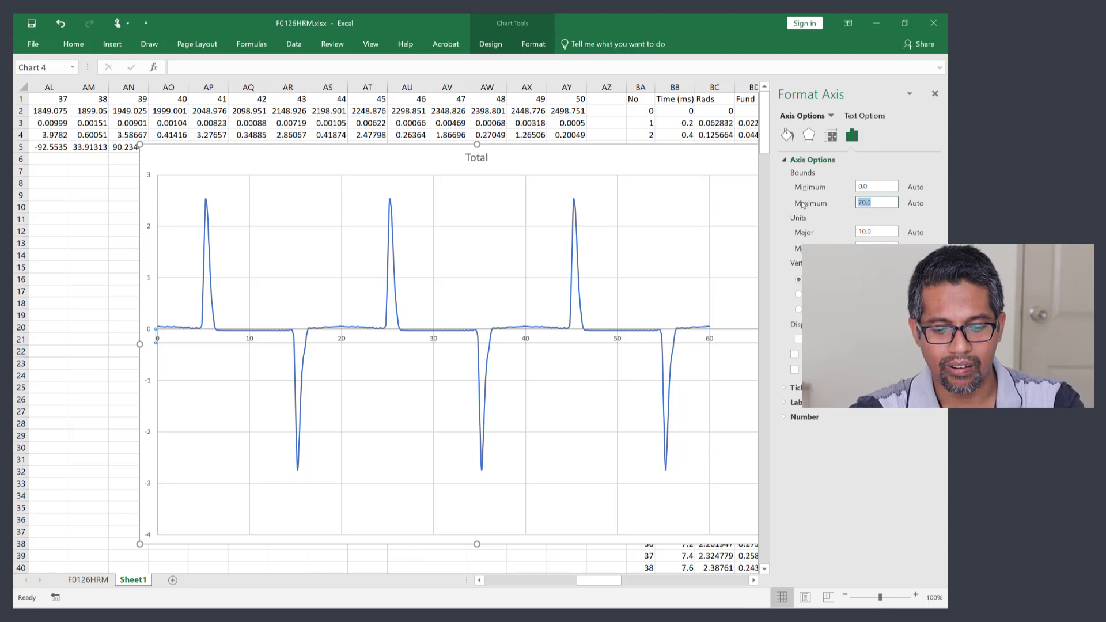
pyautogui.write('60.0')
pyautogui.press('Return')
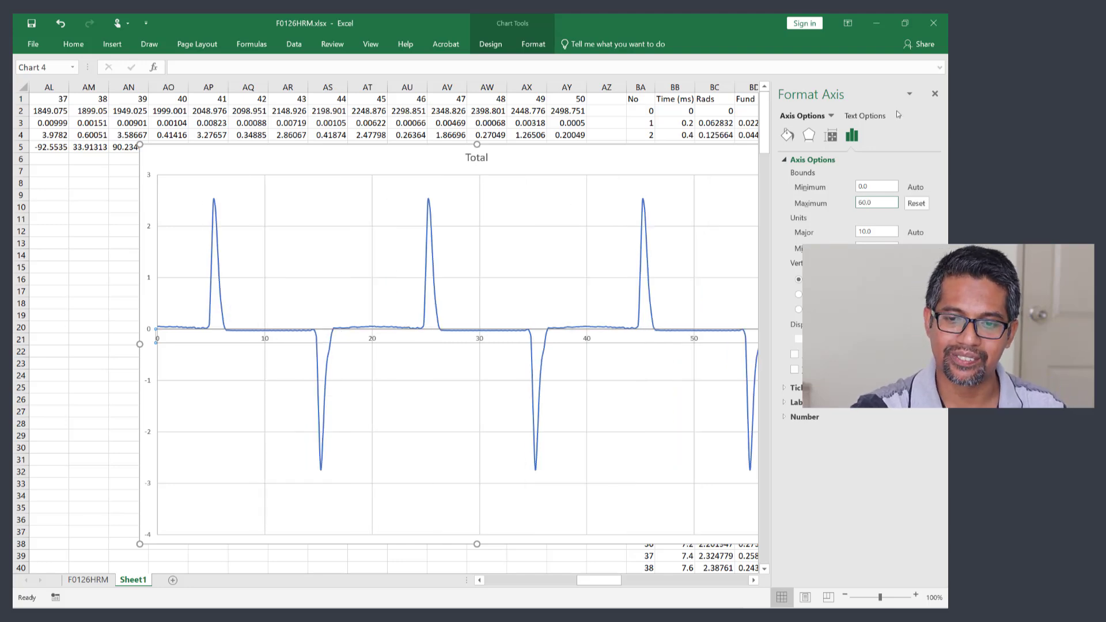
pyautogui.click(933, 96)
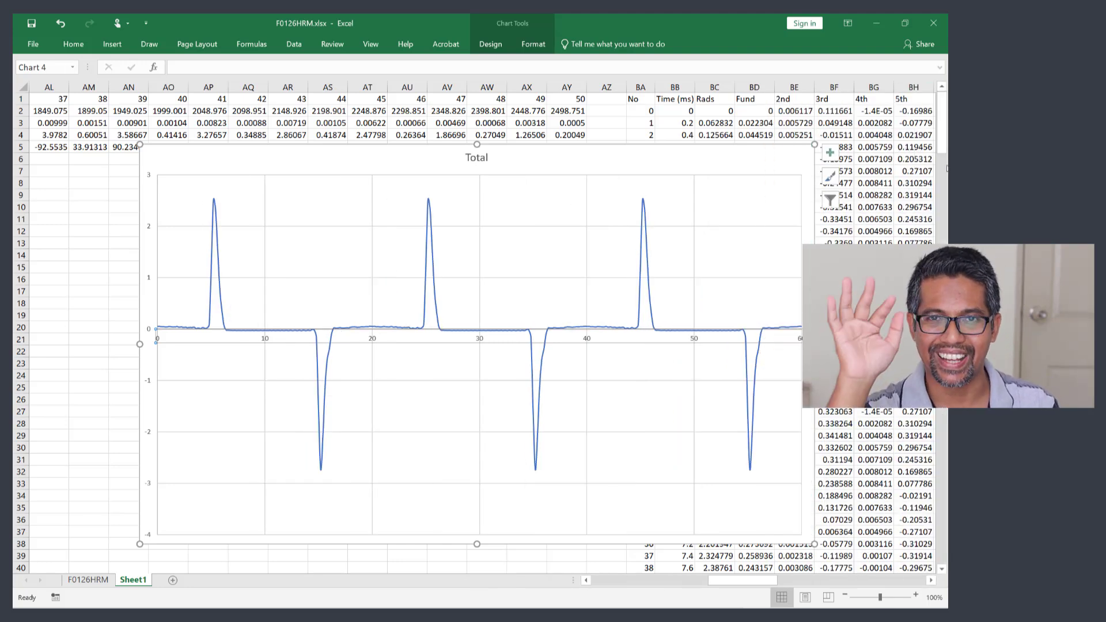